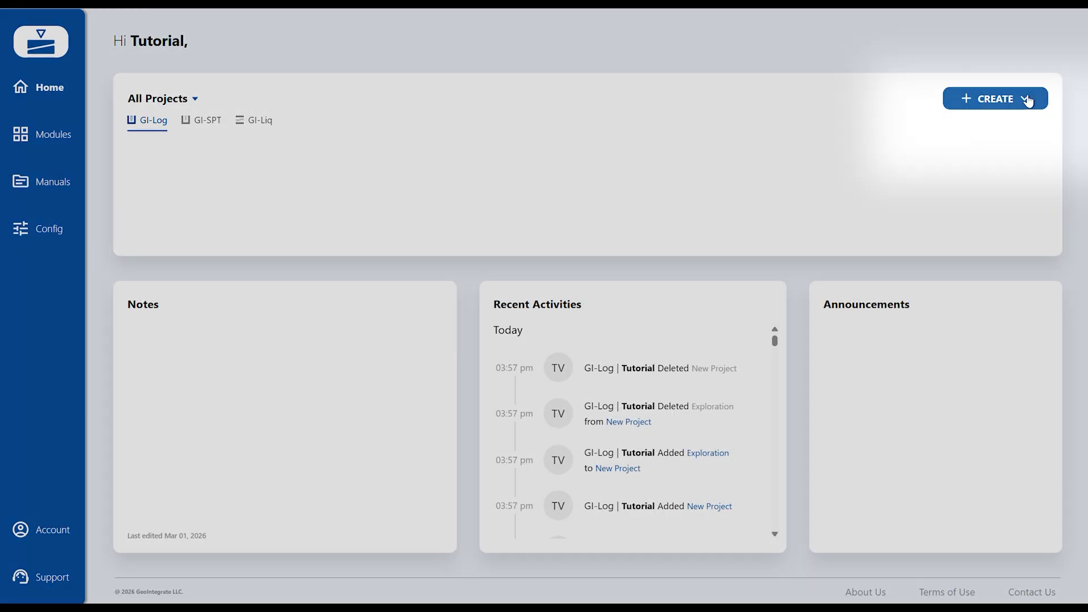
- Create a new project from the home page, and another new project from the GI-Log module page
{"action": "left_click", "coordinate": [1029, 99]}
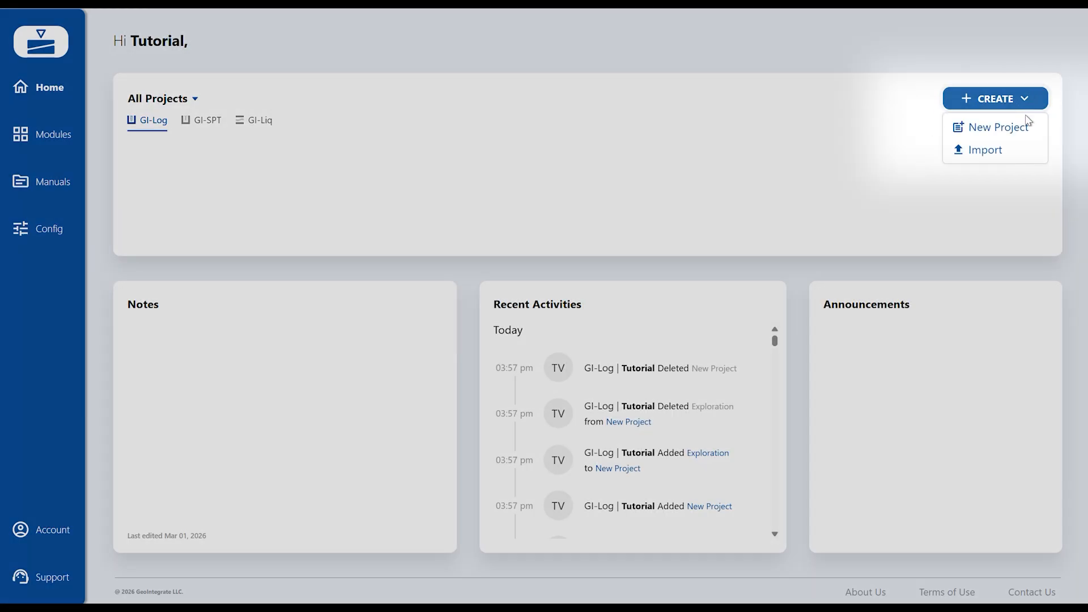
{"action": "left_click", "coordinate": [1023, 133]}
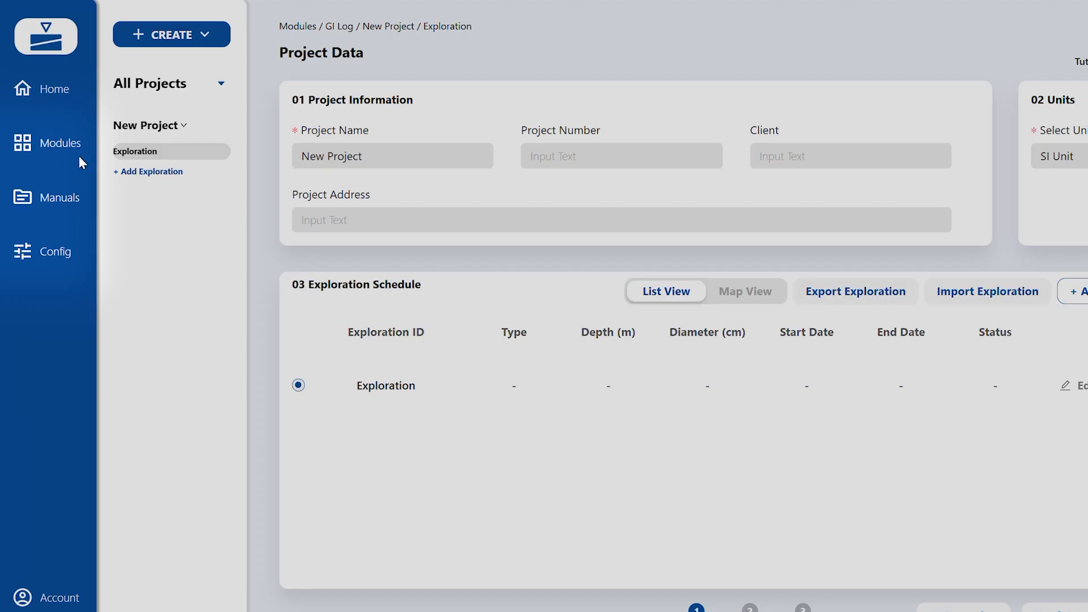
{"action": "left_click", "coordinate": [77, 150]}
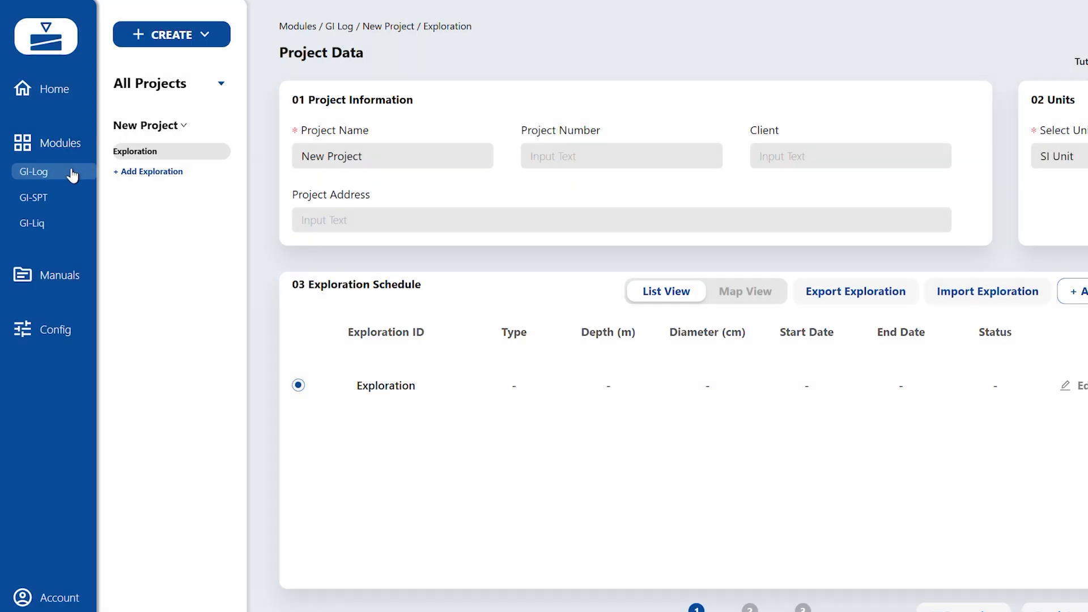
{"action": "left_click", "coordinate": [71, 173]}
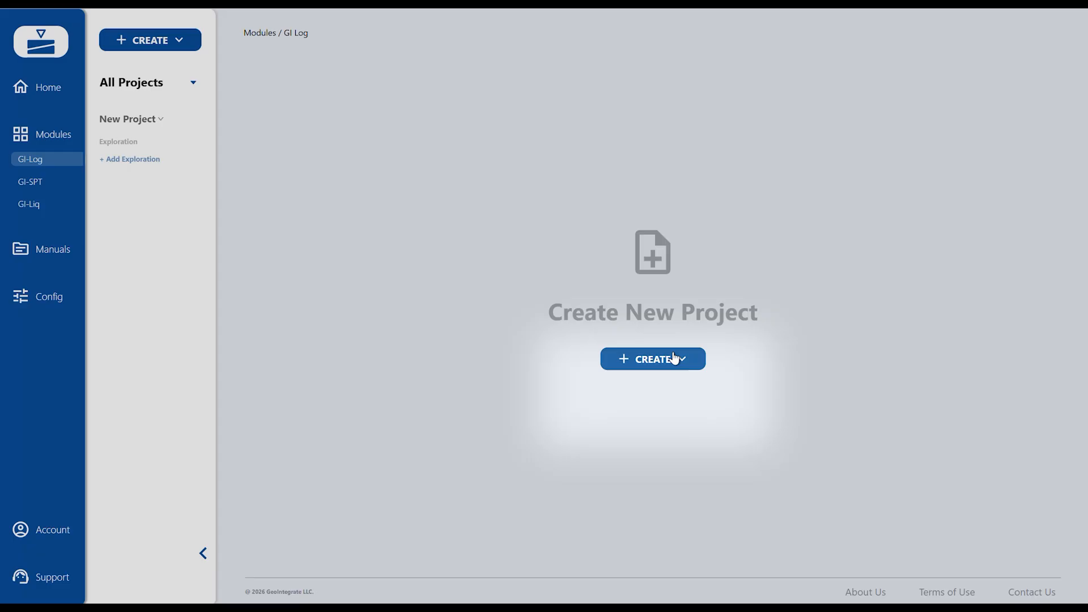
{"action": "left_click", "coordinate": [671, 363]}
{"action": "left_click", "coordinate": [679, 399]}
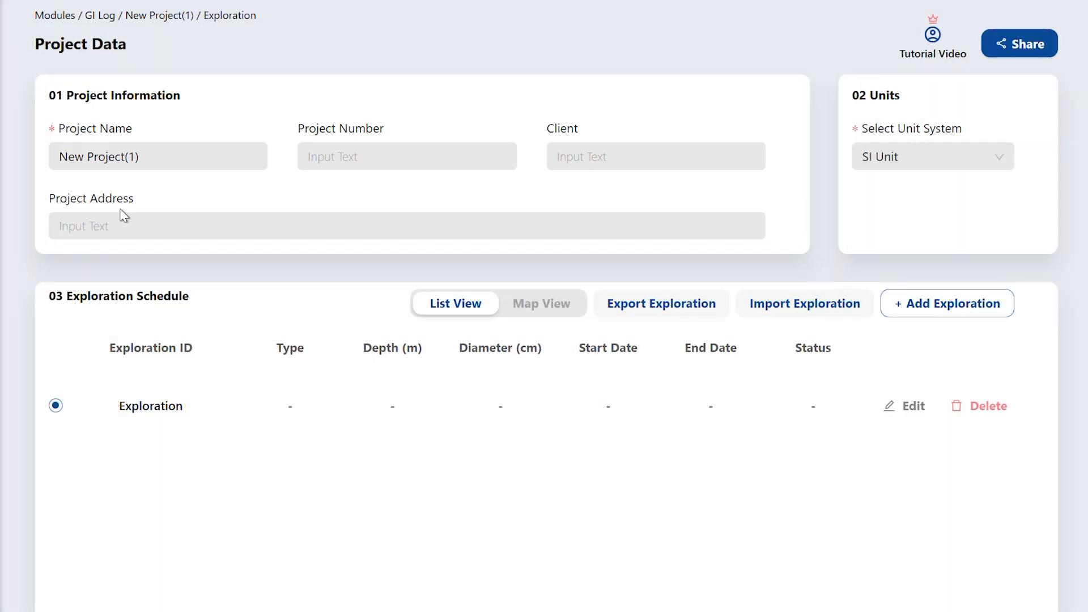
- Fill in the project information with name Test01, project number 001, client MM and address San Diego, California
{"action": "triple_click", "coordinate": [165, 153]}
{"action": "type", "text": "Test01"}
{"action": "left_click", "coordinate": [343, 152]}
{"action": "type", "text": "001"}
{"action": "left_click", "coordinate": [622, 161]}
{"action": "type", "text": "MM"}
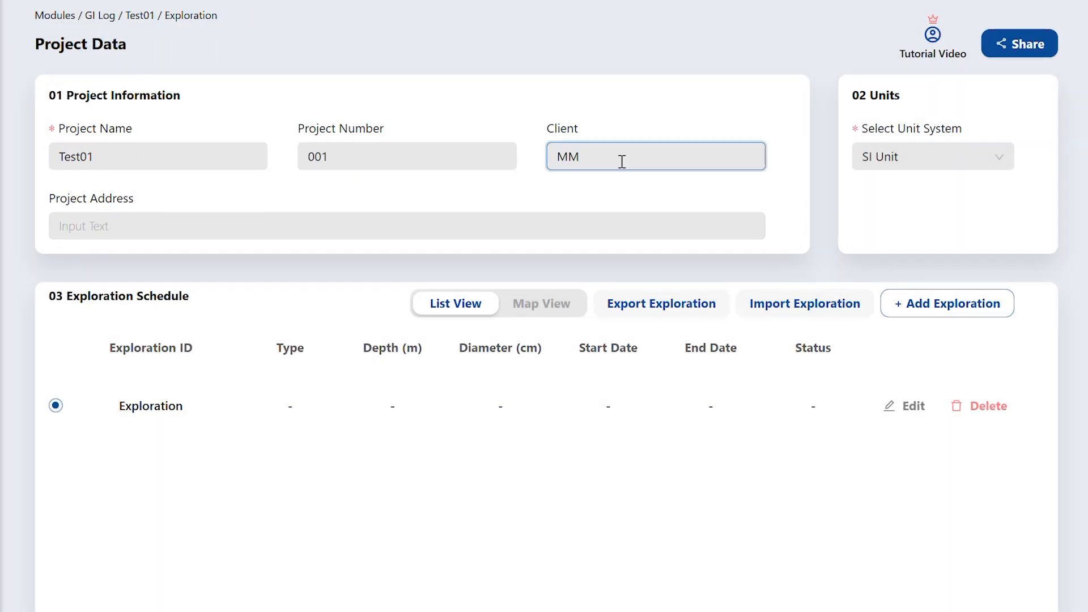
{"action": "left_click", "coordinate": [539, 222]}
{"action": "type", "text": "San Diego, California"}
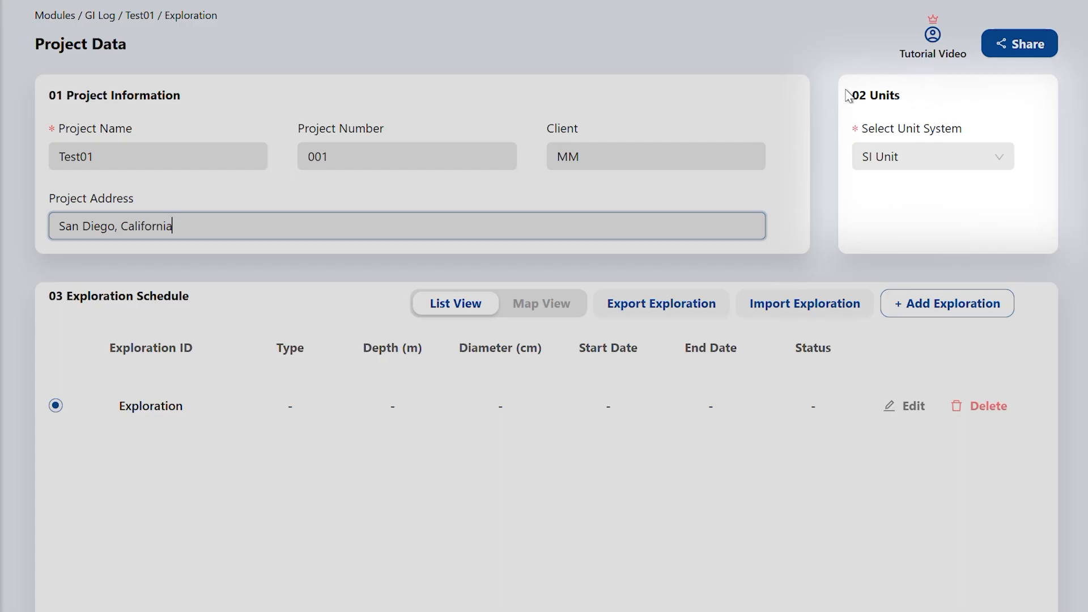
- Set the project's unit system to English Unit
{"action": "left_click", "coordinate": [914, 154]}
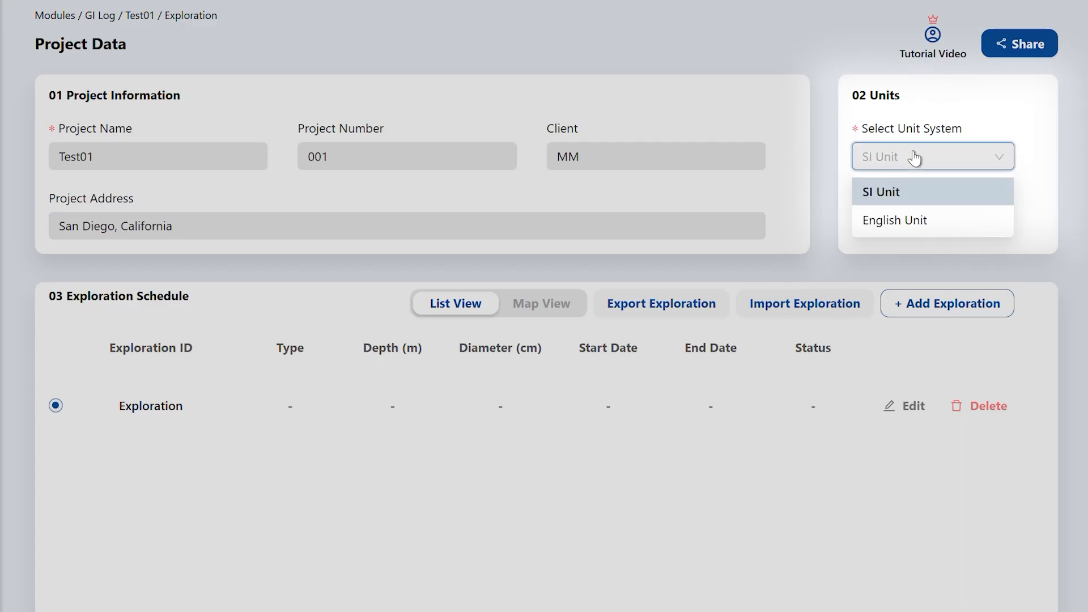
{"action": "left_click", "coordinate": [921, 223]}
{"action": "left_click", "coordinate": [917, 162]}
{"action": "left_click", "coordinate": [916, 223]}
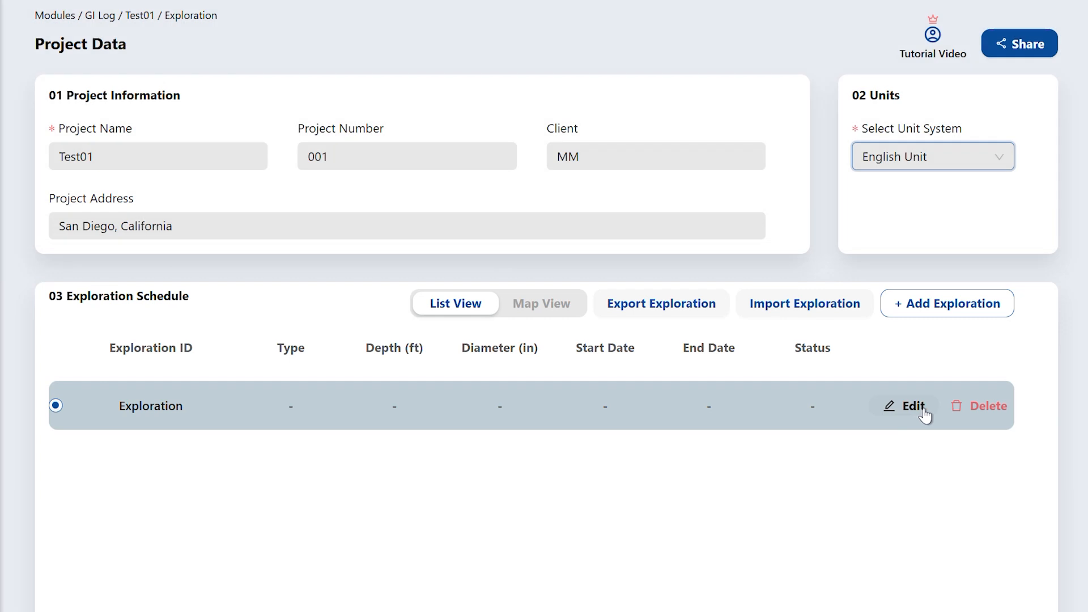
- Edit the scheduled exploration, setting its ID to Boring 01, type to Boring, depth to 50 ft and diameter to 8 in
{"action": "left_click", "coordinate": [920, 410]}
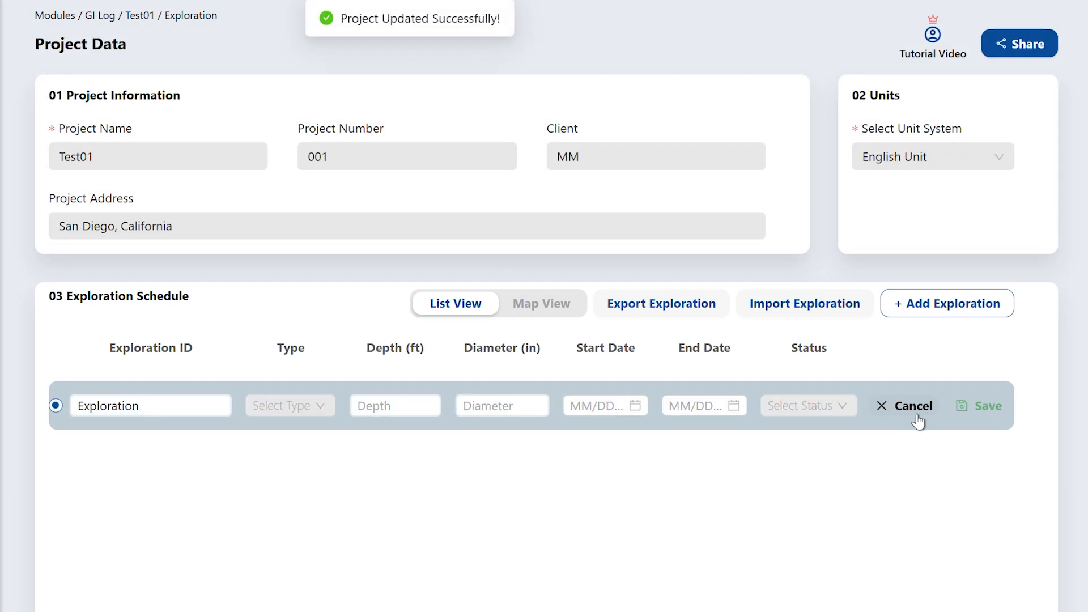
{"action": "left_click", "coordinate": [161, 407]}
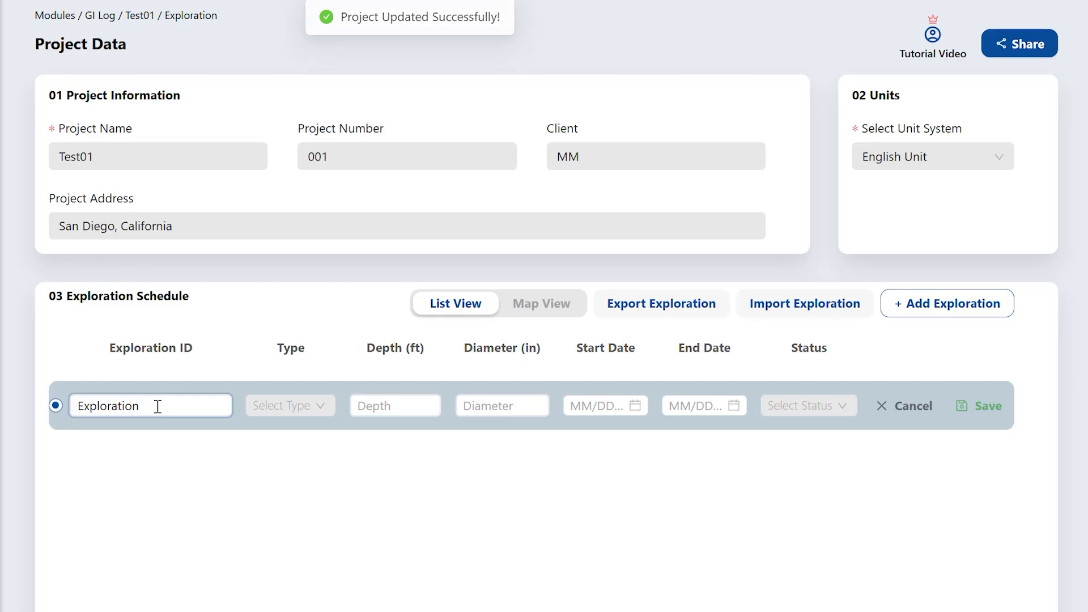
{"action": "left_click_drag", "start_coordinate": [157, 407], "coordinate": [67, 418]}
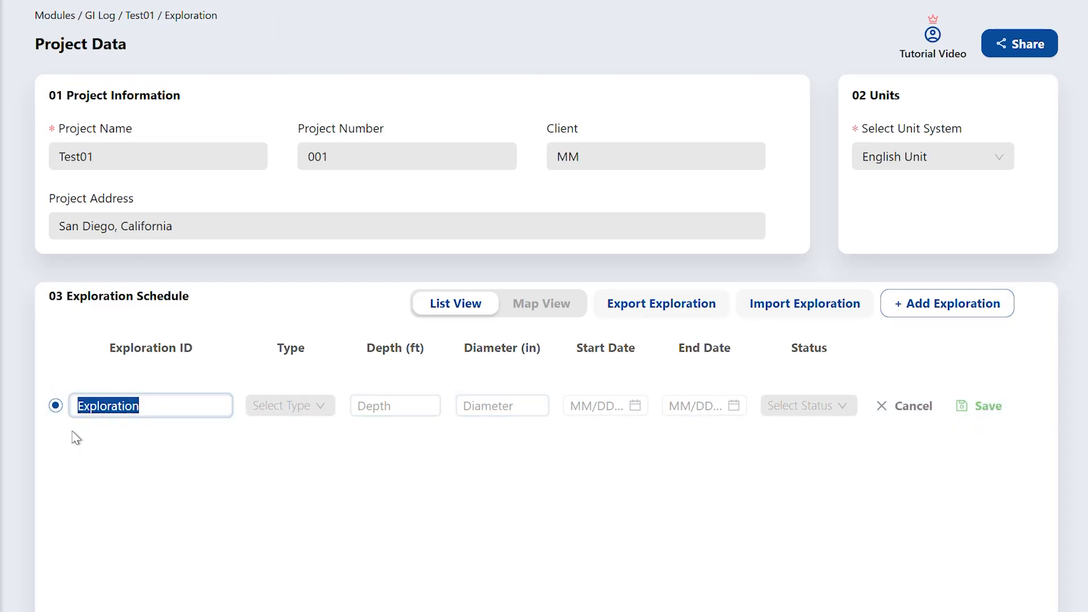
{"action": "type", "text": "Boring 01"}
{"action": "left_click", "coordinate": [308, 414]}
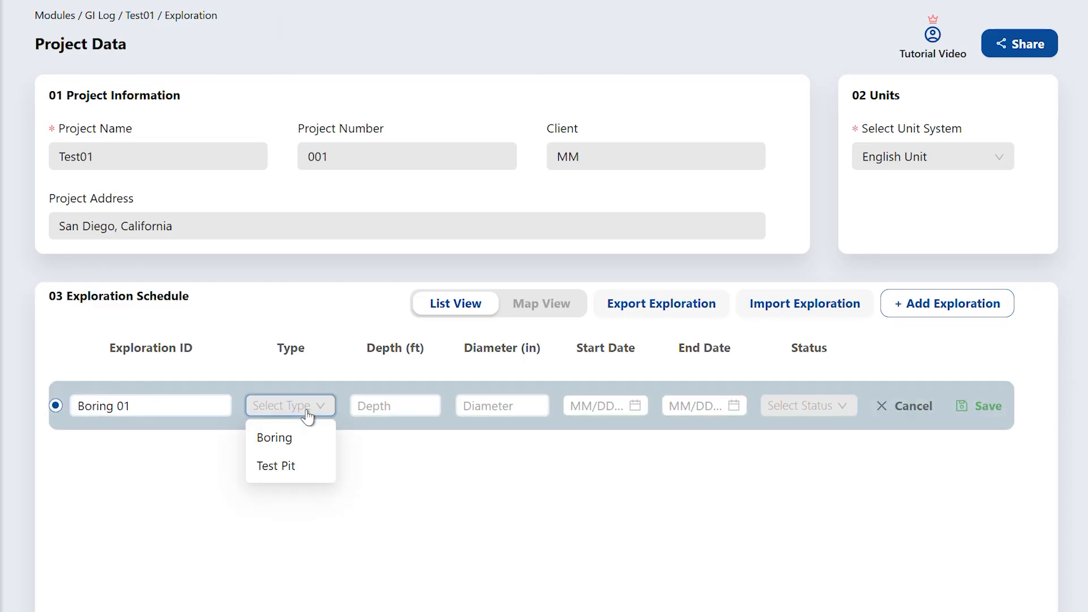
{"action": "left_click", "coordinate": [284, 440]}
{"action": "left_click", "coordinate": [405, 403]}
{"action": "type", "text": "5"}
{"action": "left_click", "coordinate": [487, 414]}
{"action": "type", "text": "8"}
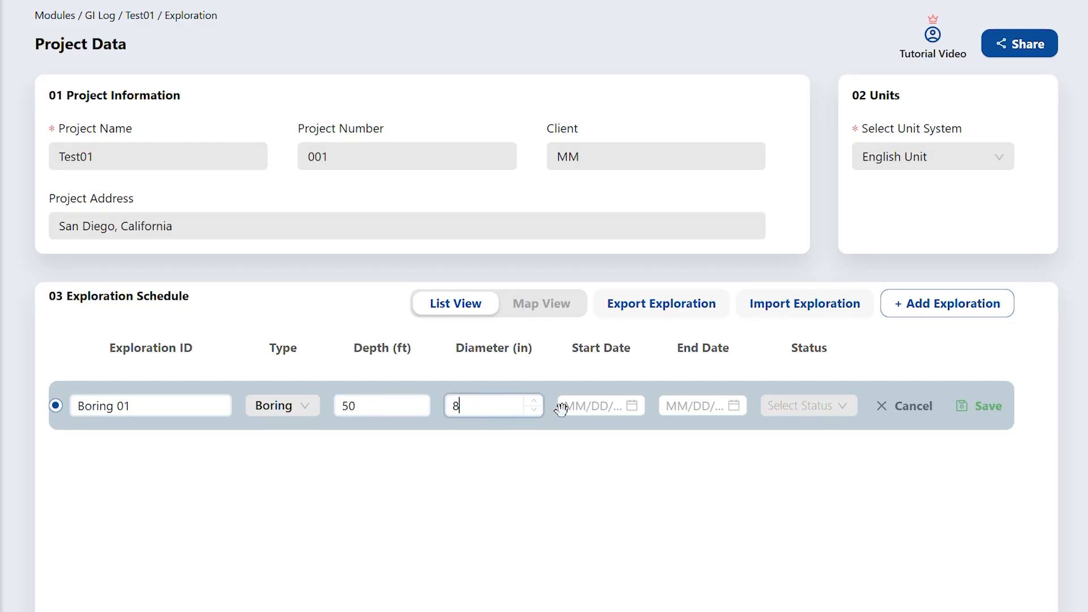
- Give Boring 01 the start and end date 03/01/2026 and the status Drilled, and save the row
{"action": "left_click", "coordinate": [632, 405]}
{"action": "left_click", "coordinate": [581, 503]}
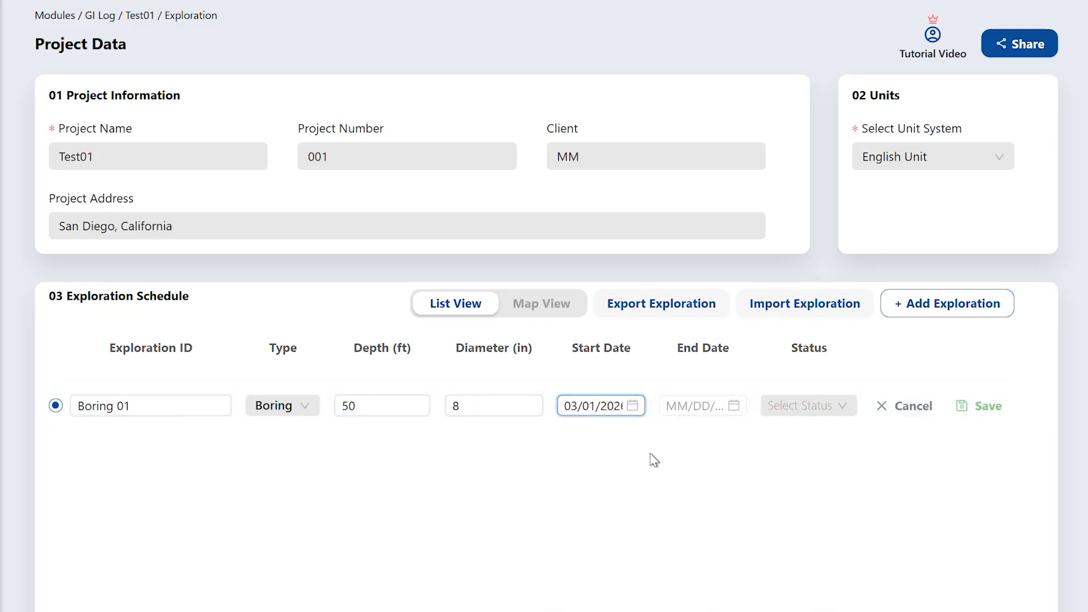
{"action": "left_click", "coordinate": [705, 405]}
{"action": "left_click", "coordinate": [699, 504]}
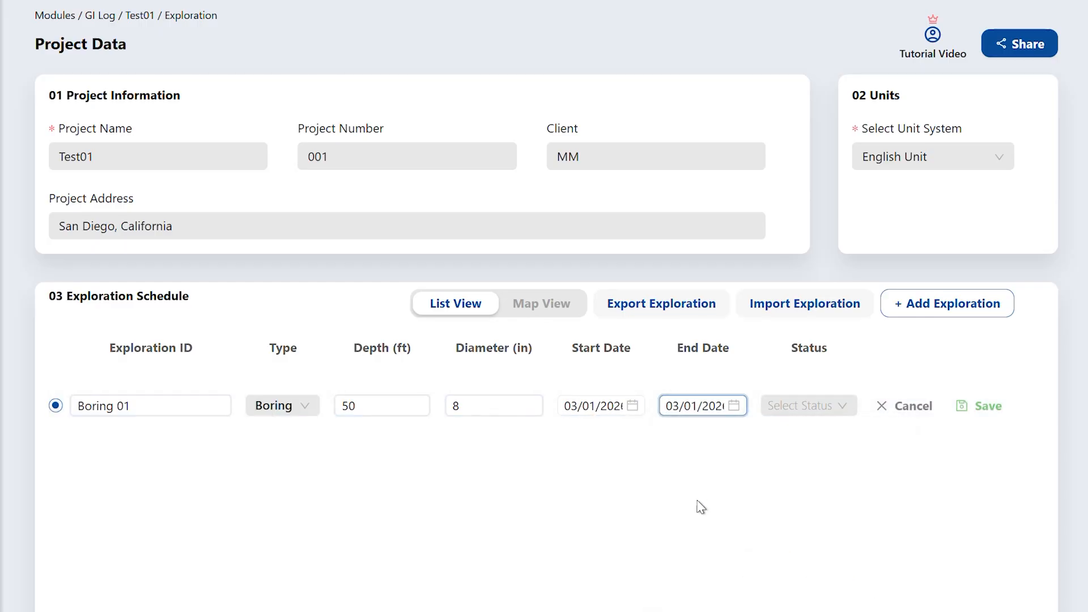
{"action": "left_click", "coordinate": [806, 410]}
{"action": "left_click", "coordinate": [794, 466]}
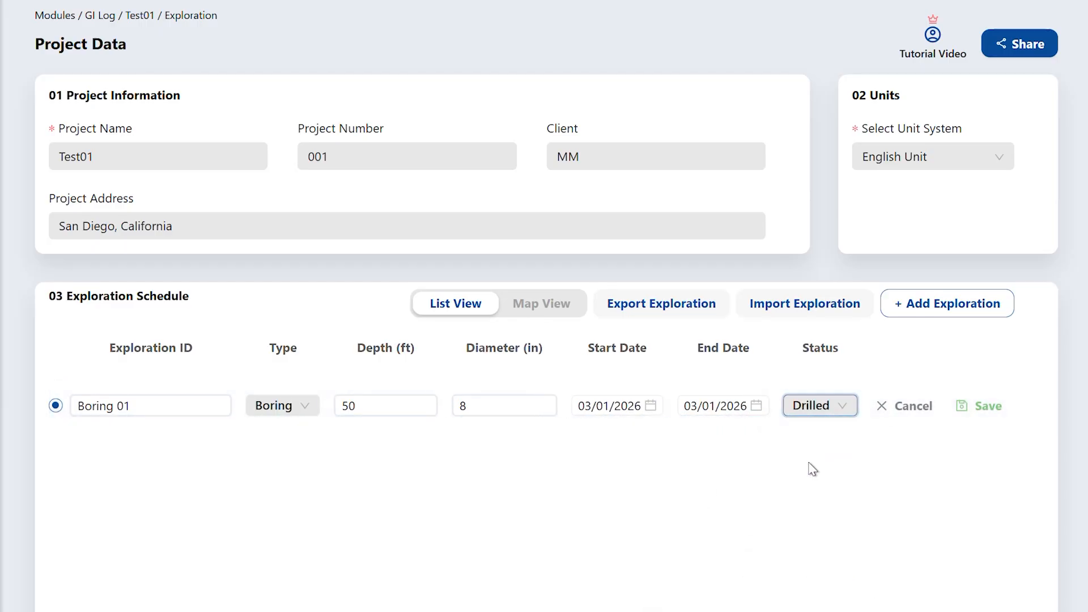
{"action": "left_click", "coordinate": [972, 407]}
- Reopen the Boring 01 row for editing and try to save it with the end date 02/28/2026
{"action": "left_click", "coordinate": [905, 406]}
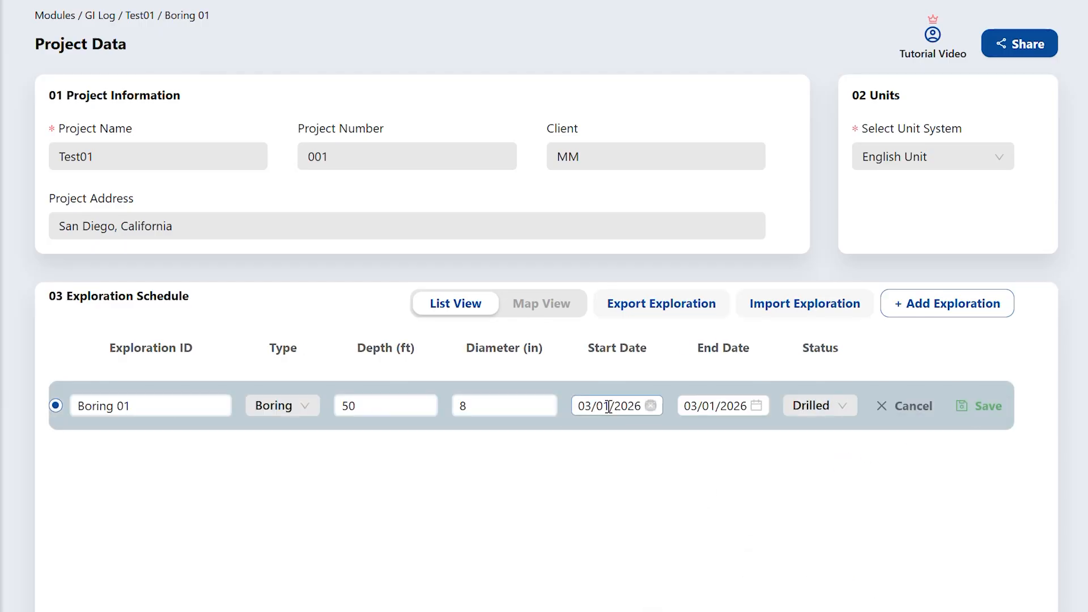
{"action": "left_click", "coordinate": [711, 406]}
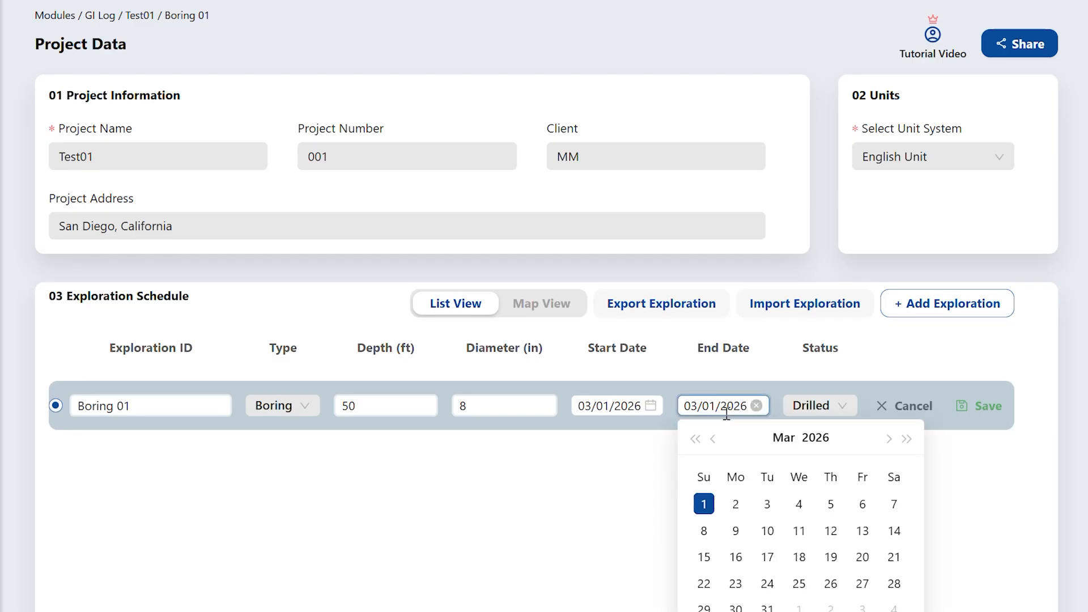
{"action": "left_click", "coordinate": [713, 439]}
{"action": "left_click", "coordinate": [894, 584]}
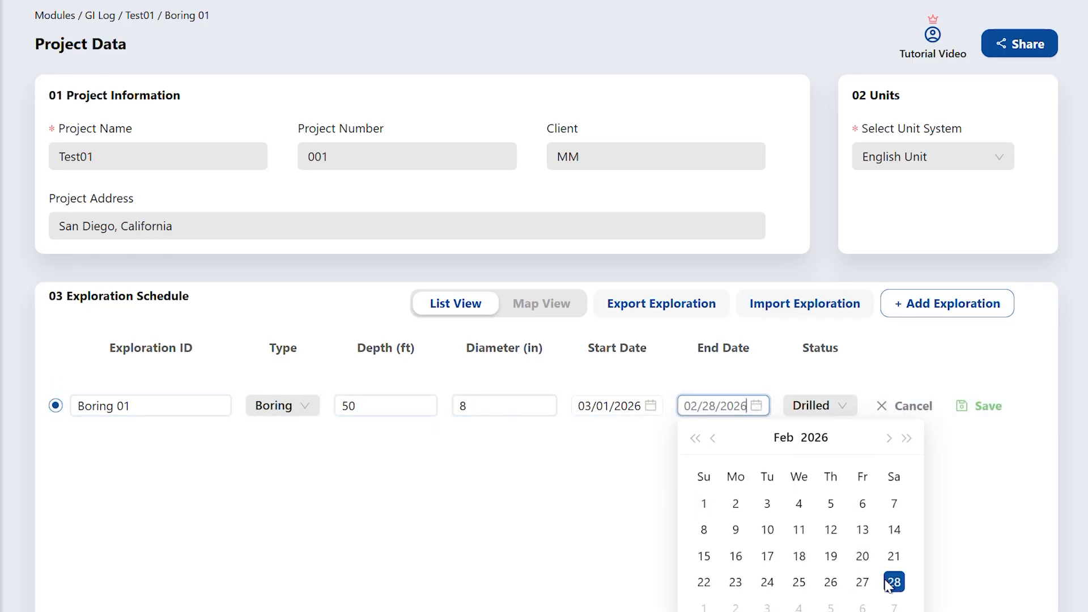
{"action": "left_click", "coordinate": [978, 405]}
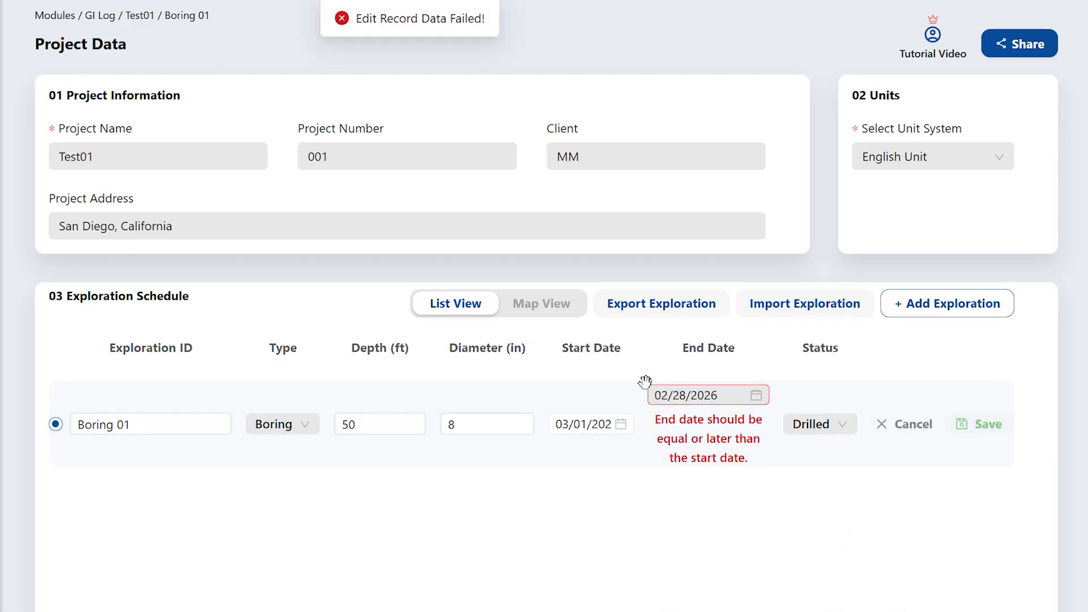
- Set Boring 01's end date to 03/02/2026 and choose Drilled as its status
{"action": "left_click", "coordinate": [723, 396]}
{"action": "left_click", "coordinate": [737, 506]}
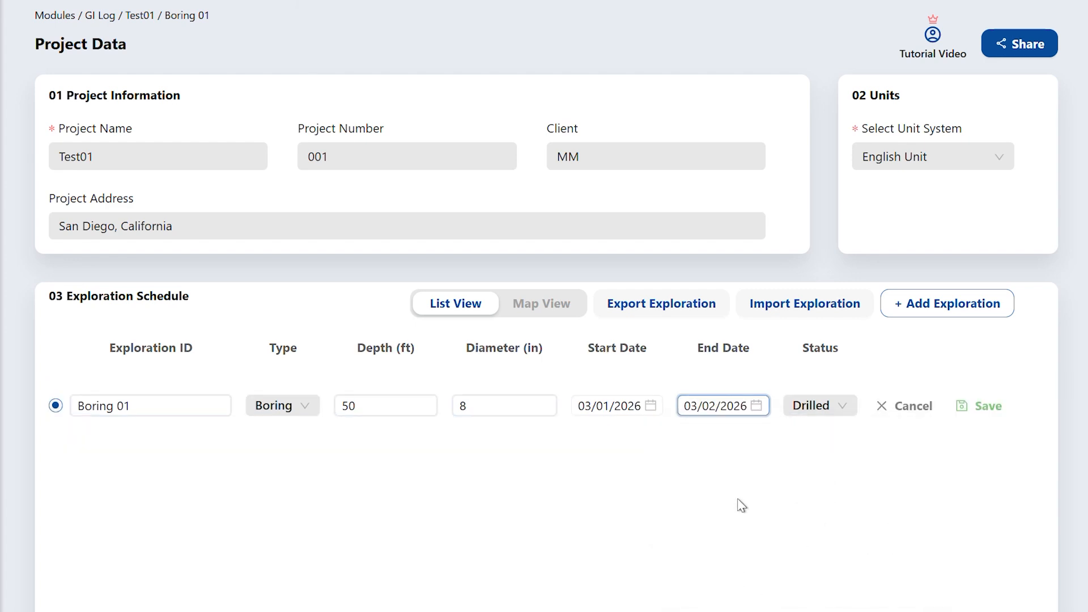
{"action": "left_click", "coordinate": [842, 408]}
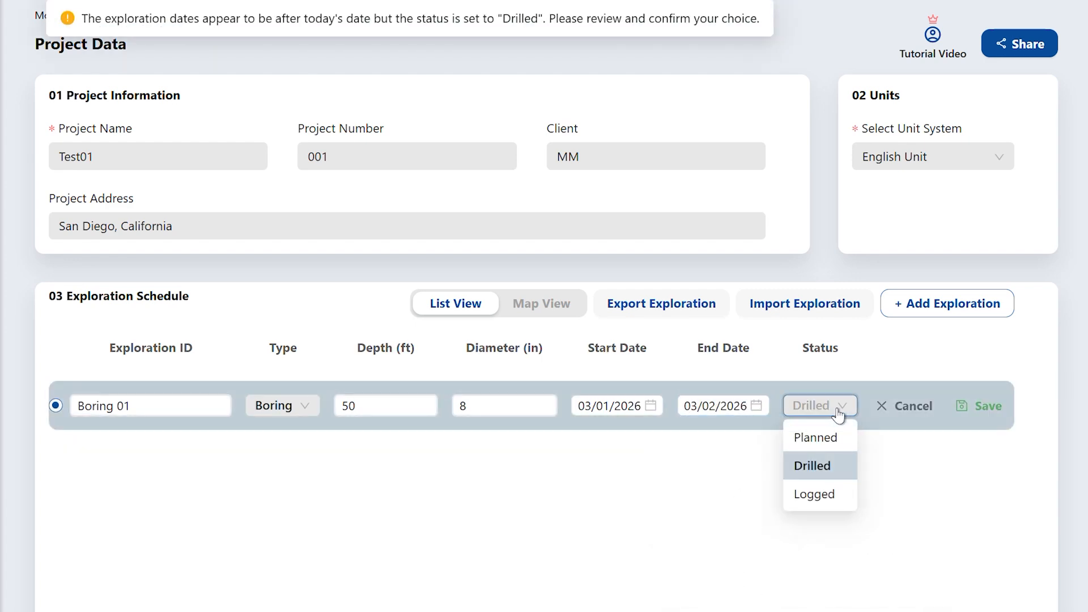
{"action": "left_click", "coordinate": [816, 469]}
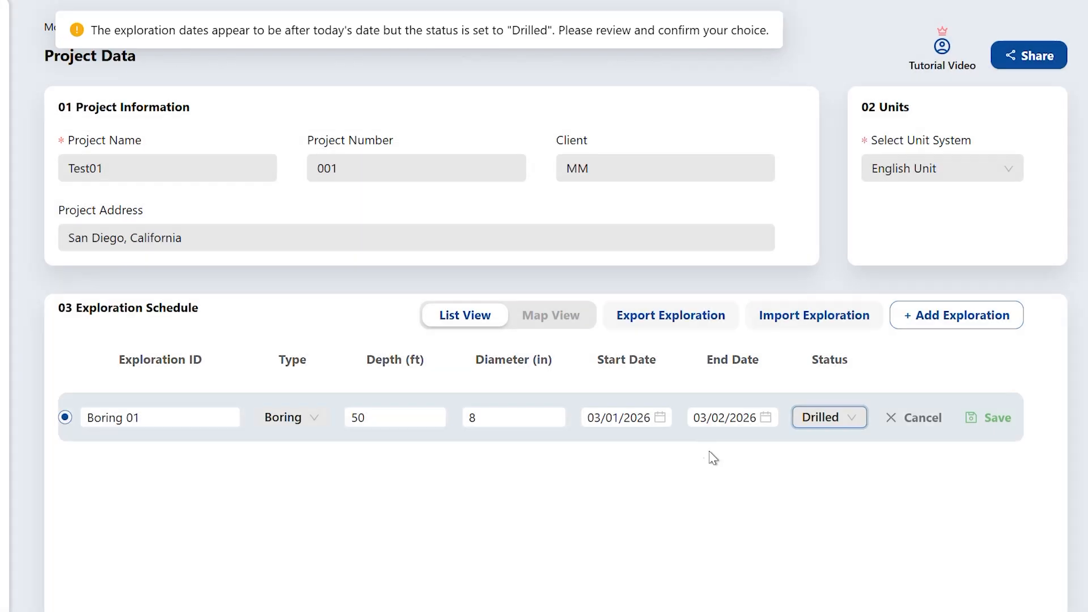
- Set Boring 01's end date to 03/01/2026 and save the exploration row
{"action": "left_click", "coordinate": [730, 410]}
{"action": "left_click", "coordinate": [715, 516]}
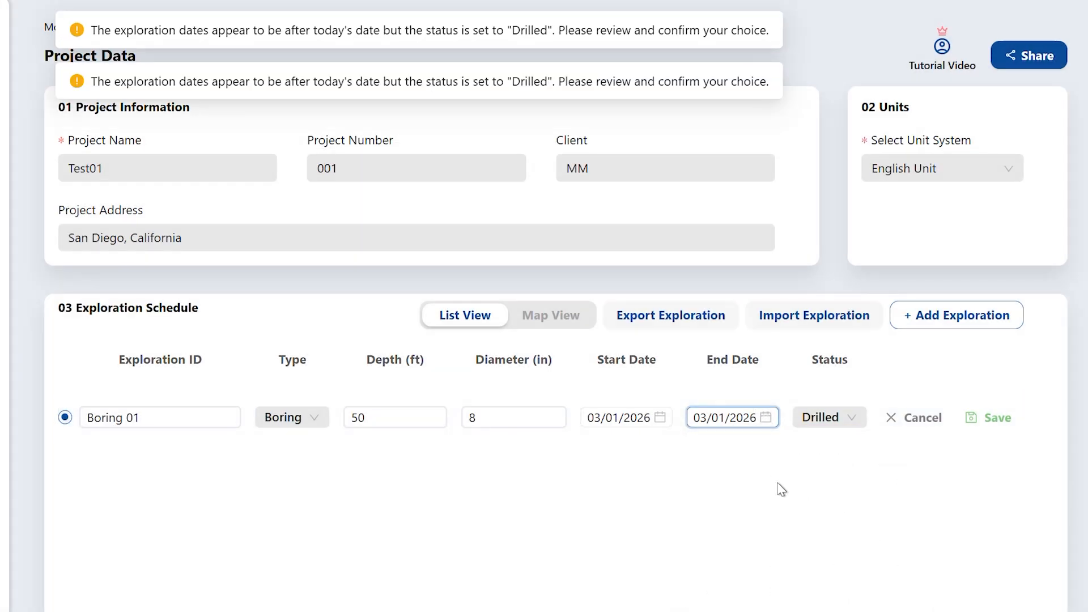
{"action": "left_click", "coordinate": [998, 418]}
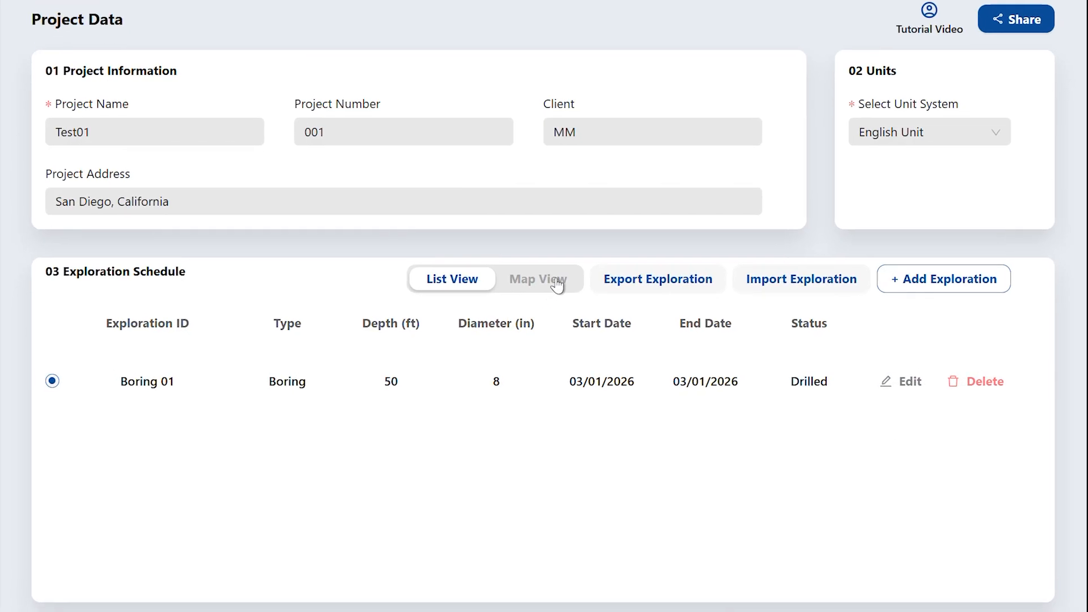
- View the exploration locations on the map for the Test01 project and for the Test02 project
{"action": "left_click", "coordinate": [557, 283]}
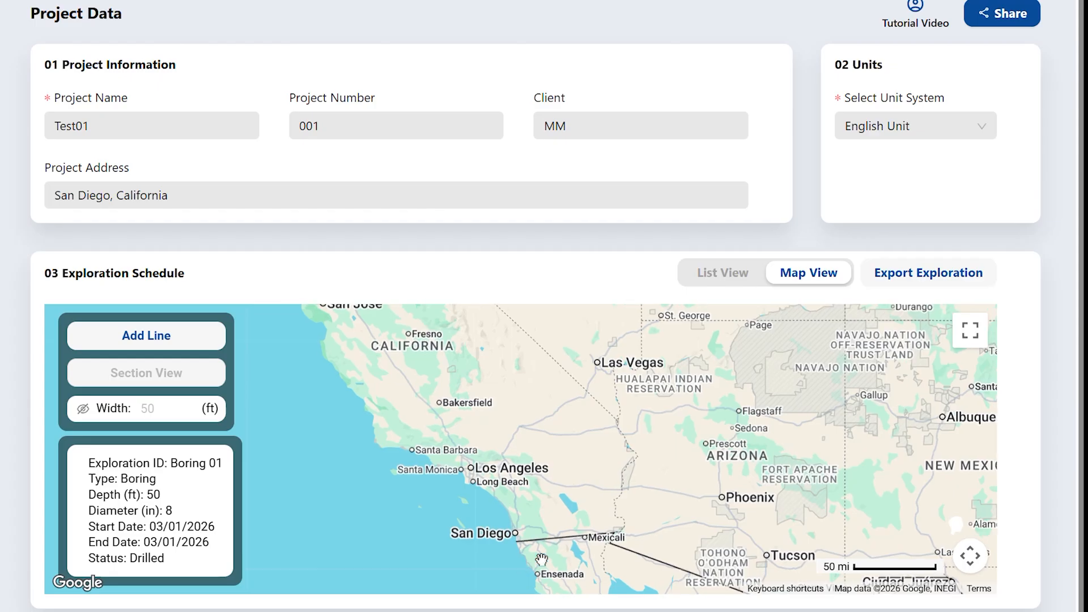
{"action": "scroll", "coordinate": [542, 560], "scroll_direction": "up", "scroll_amount": 3}
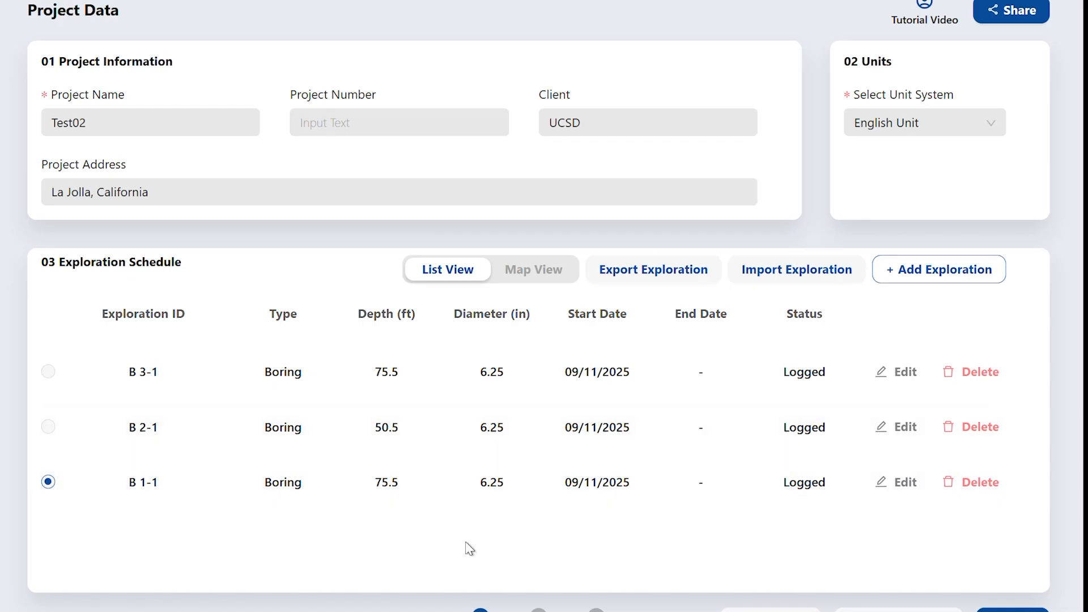
{"action": "left_click", "coordinate": [537, 271]}
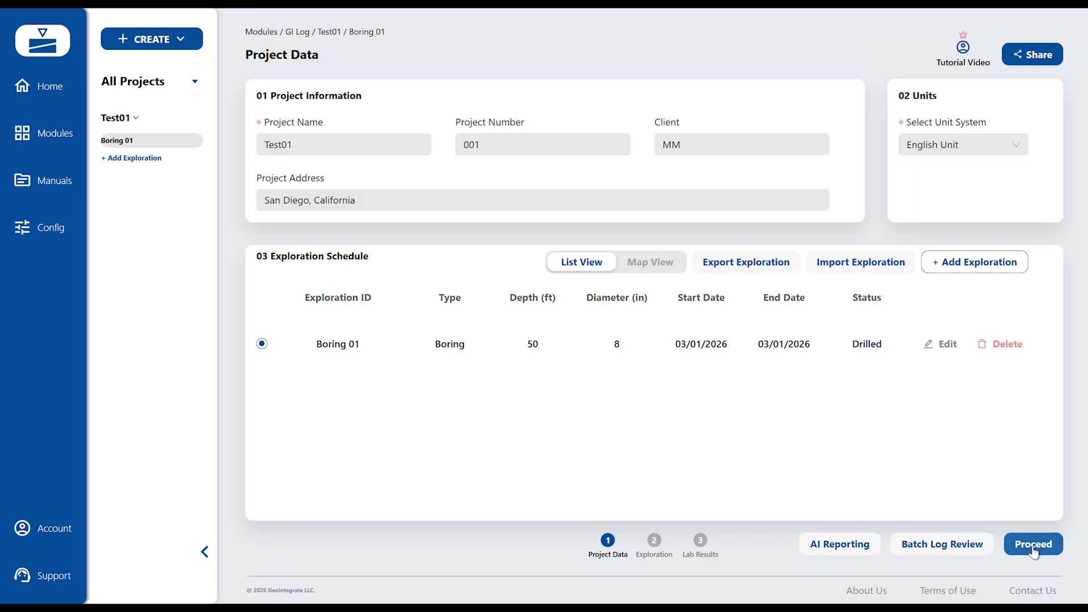
- Proceed to Boring 01's exploration data and enter MB Exploration as driller, plus the initials of the logger and the reviewer
{"action": "left_click", "coordinate": [1033, 545]}
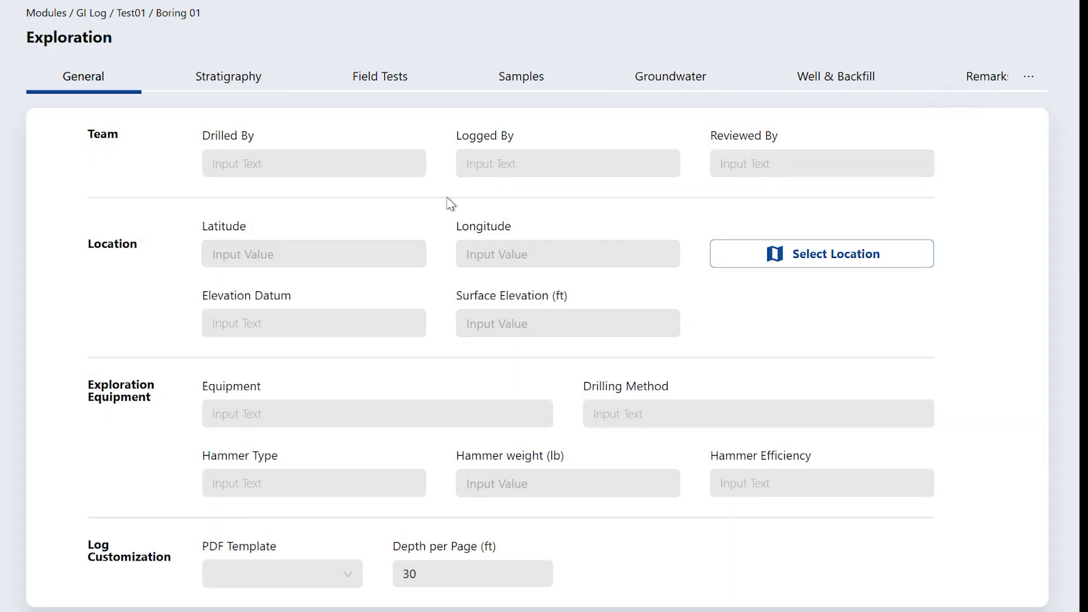
{"action": "left_click", "coordinate": [208, 138]}
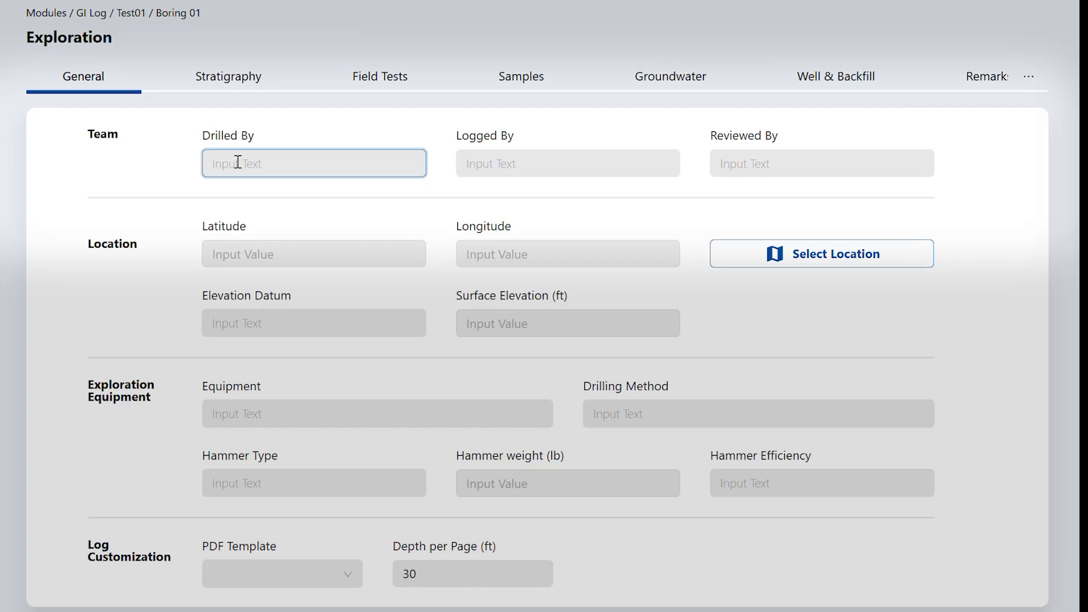
{"action": "type", "text": "MB E"}
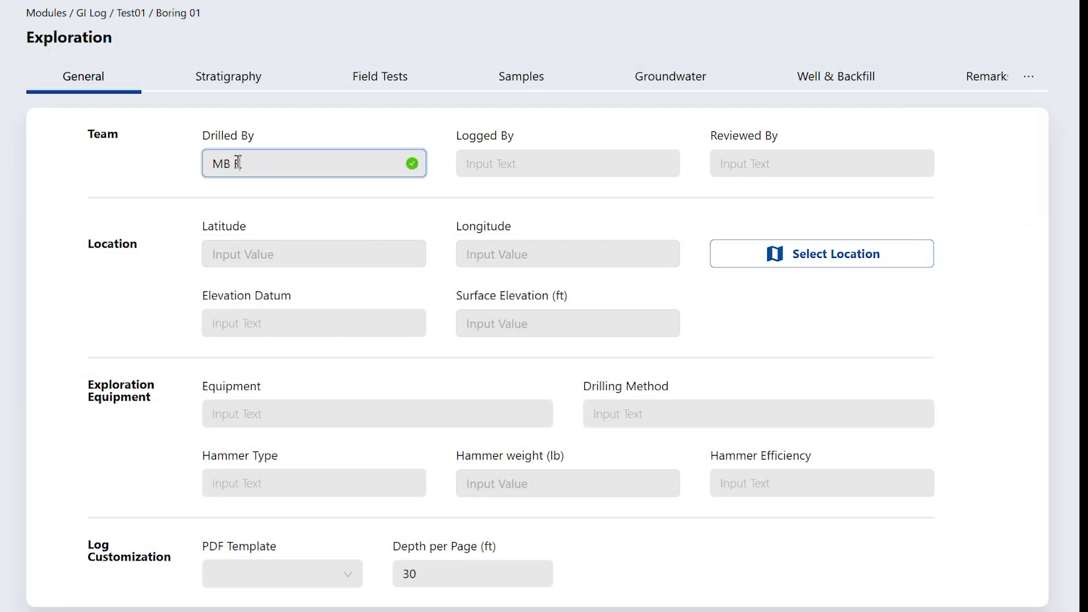
{"action": "left_click", "coordinate": [556, 170]}
{"action": "type", "text": "CM"}
{"action": "left_click", "coordinate": [794, 160]}
{"action": "type", "text": "JM"}
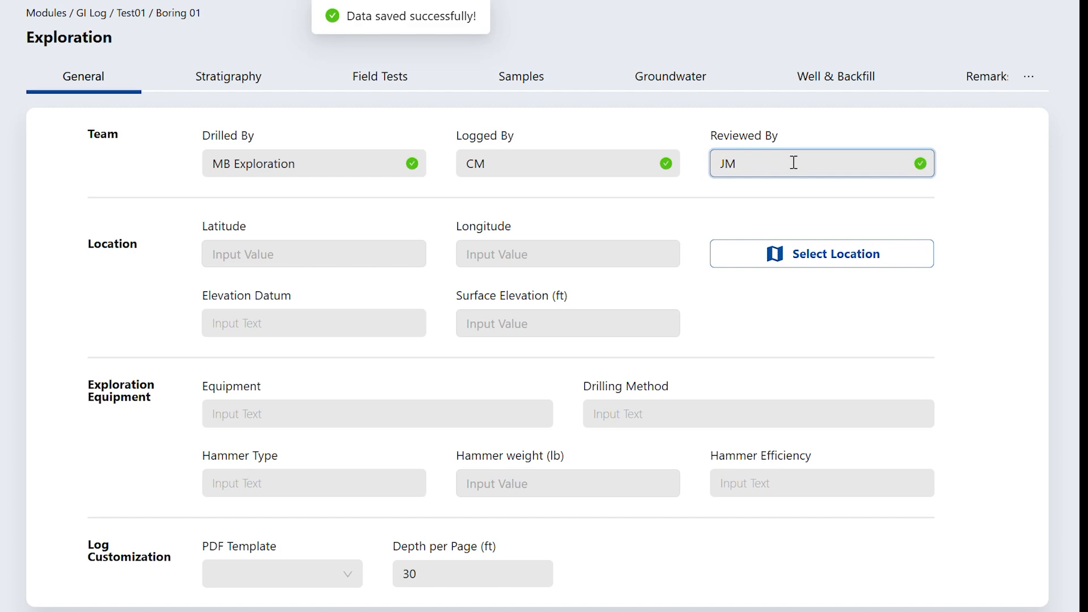
- Set the boring's location to latitude 32 and longitude -117
{"action": "left_click", "coordinate": [294, 252]}
{"action": "type", "text": "32"}
{"action": "left_click", "coordinate": [579, 259]}
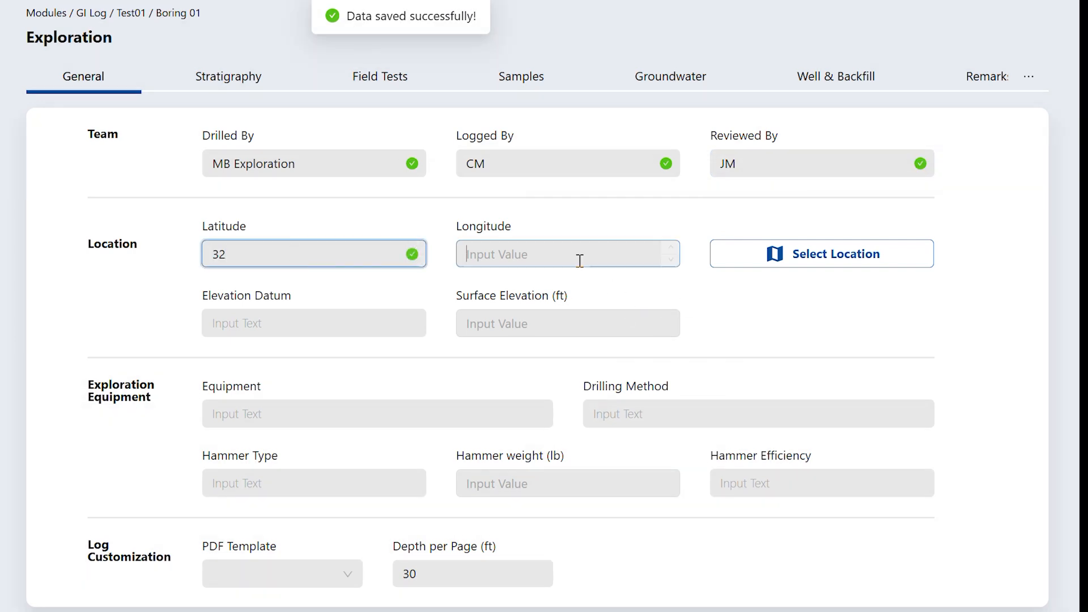
{"action": "type", "text": "-117"}
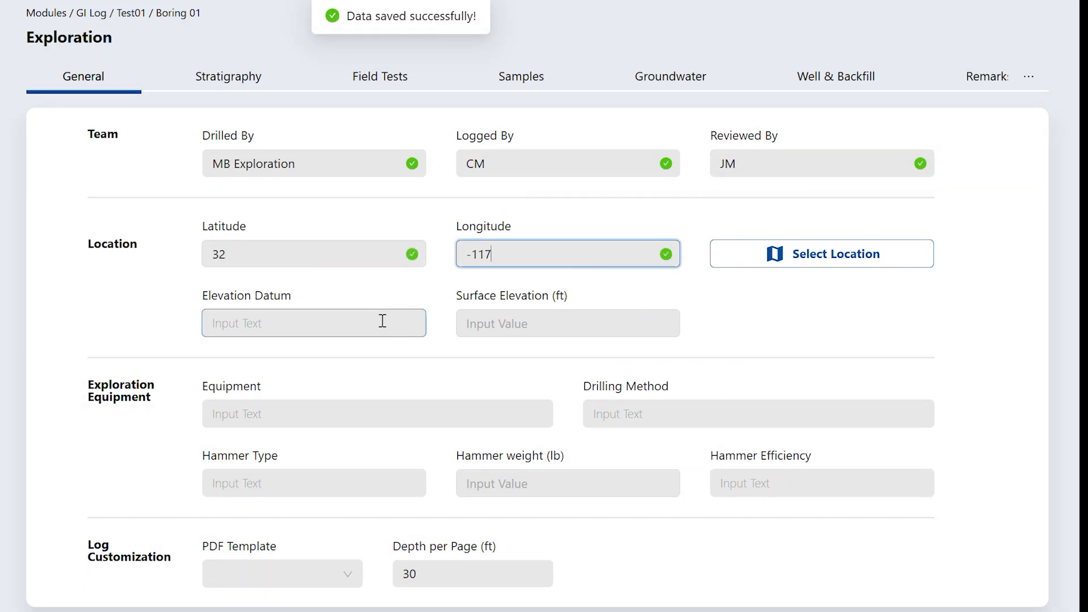
- Set the boring's elevation datum to MSL and its surface elevation to 7 ft
{"action": "left_click", "coordinate": [382, 321]}
{"action": "type", "text": "MSL"}
{"action": "left_click", "coordinate": [571, 326]}
{"action": "type", "text": "7"}
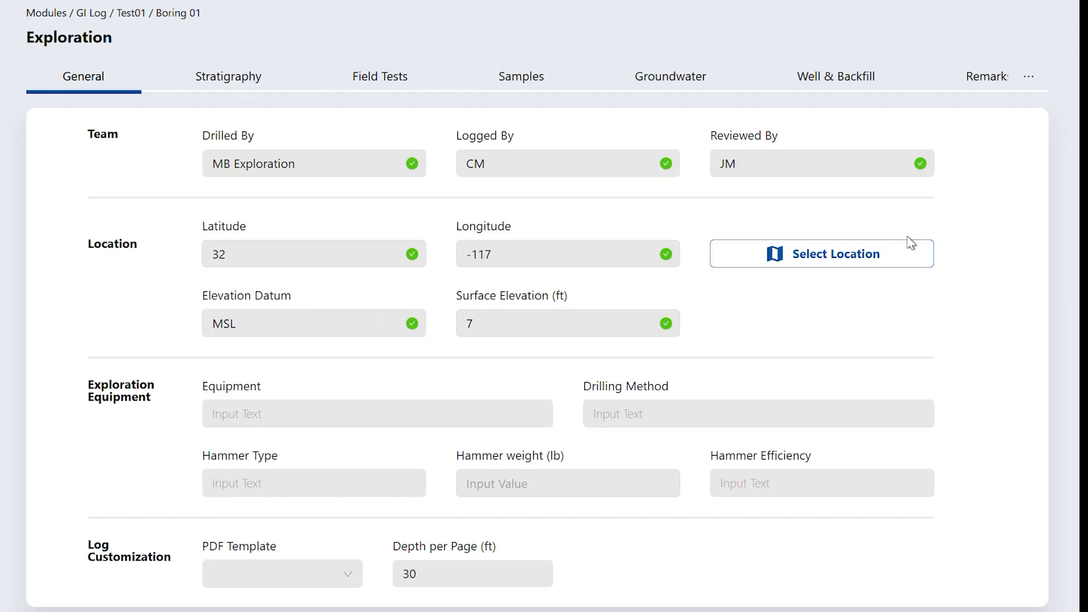
- Pick the boring's location on the map north of San Diego's North Park, at about latitude 32.754637 and longitude -117.135239
{"action": "left_click", "coordinate": [771, 256]}
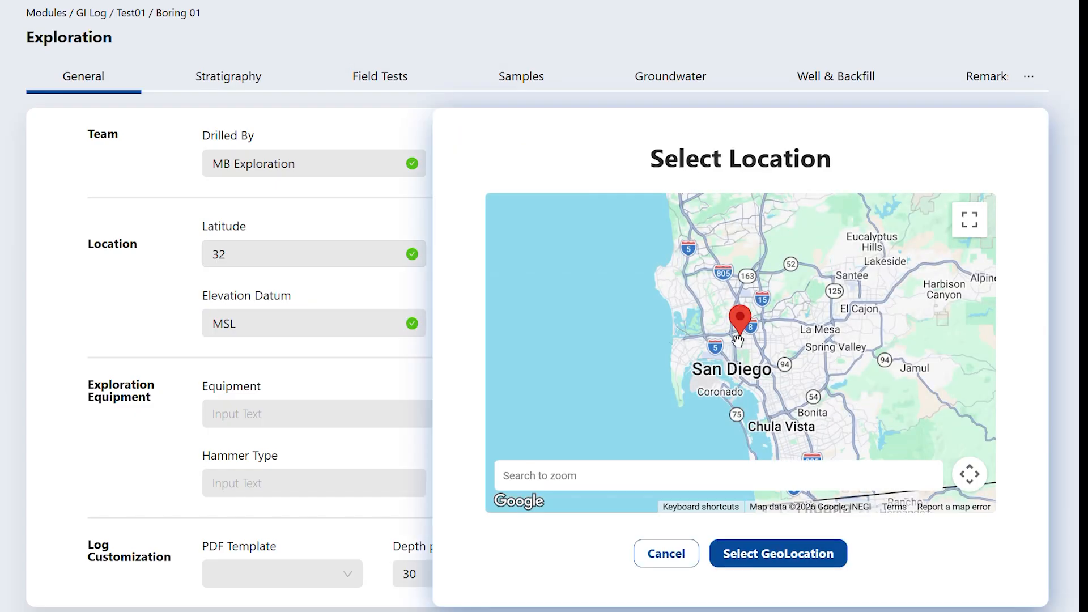
{"action": "left_click", "coordinate": [813, 257]}
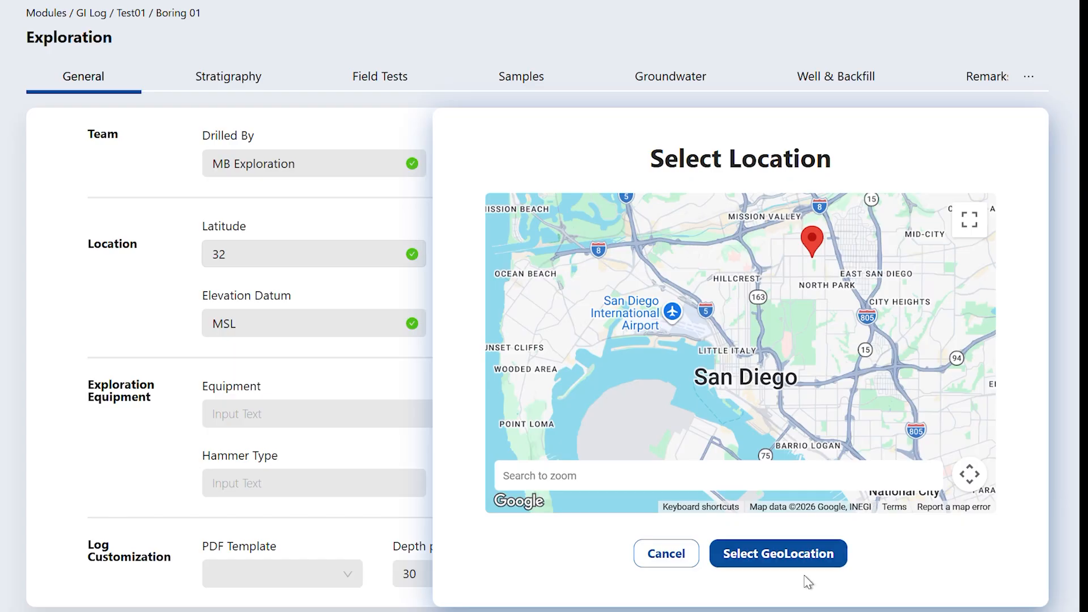
{"action": "left_click", "coordinate": [805, 559]}
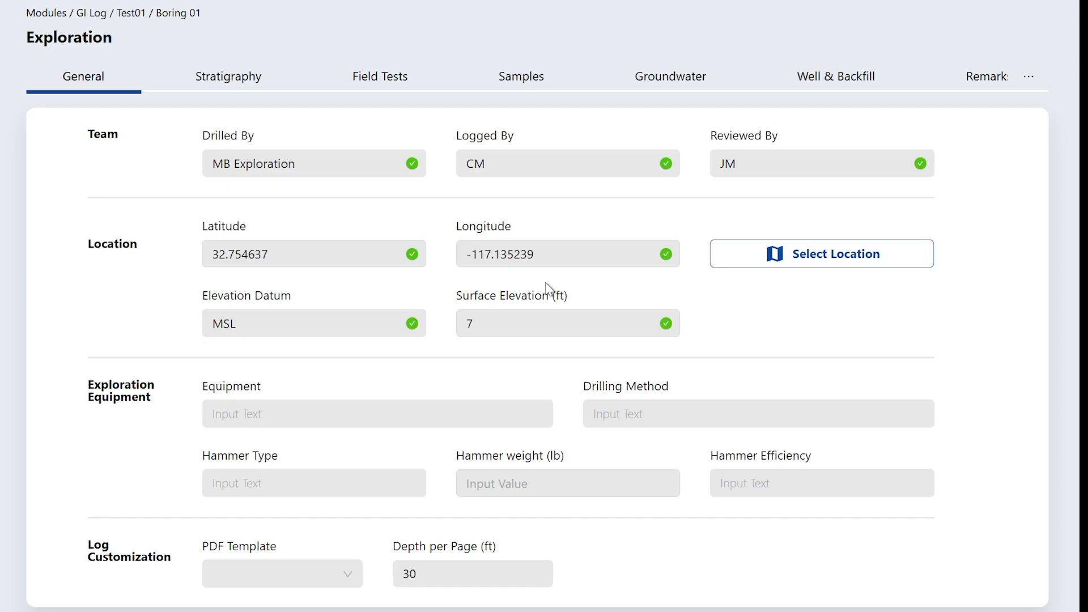
- Enter CME95 as the exploration equipment and choose Hollow-Stem Auger as the drilling method
{"action": "left_click", "coordinate": [253, 412]}
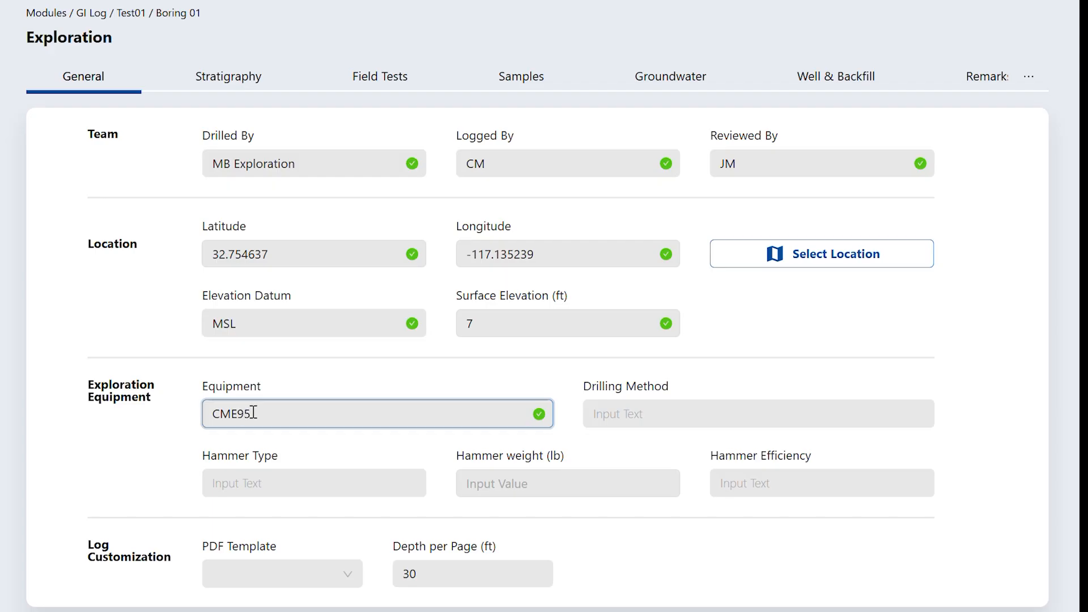
{"action": "left_click", "coordinate": [622, 407]}
{"action": "left_click", "coordinate": [686, 504]}
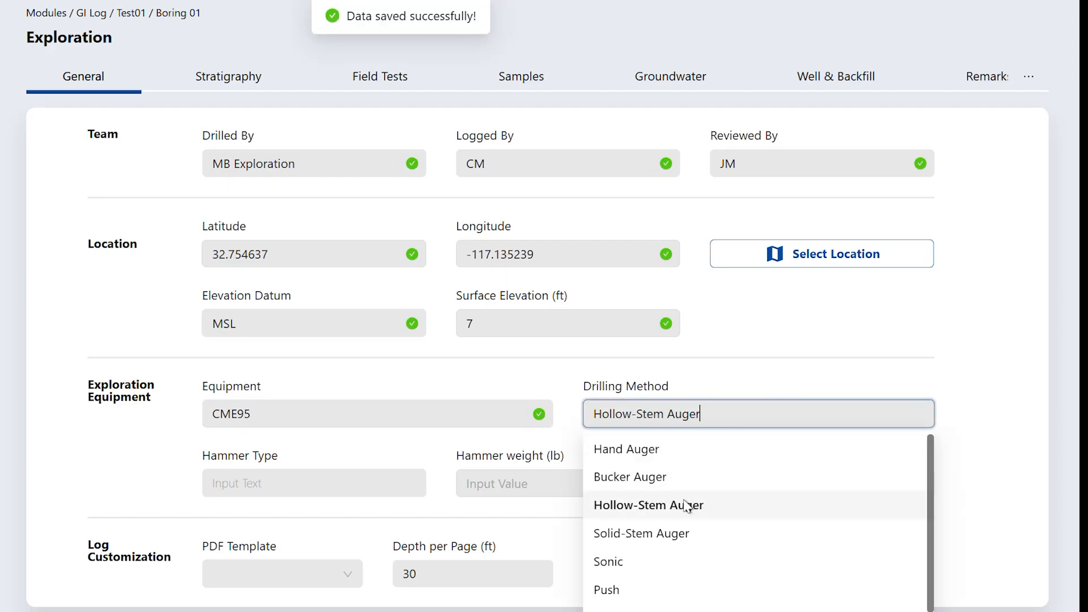
- Set the hammer type to Automatic, its weight to 140 lb and its efficiency to the Automatic value of 0.63
{"action": "left_click", "coordinate": [357, 481]}
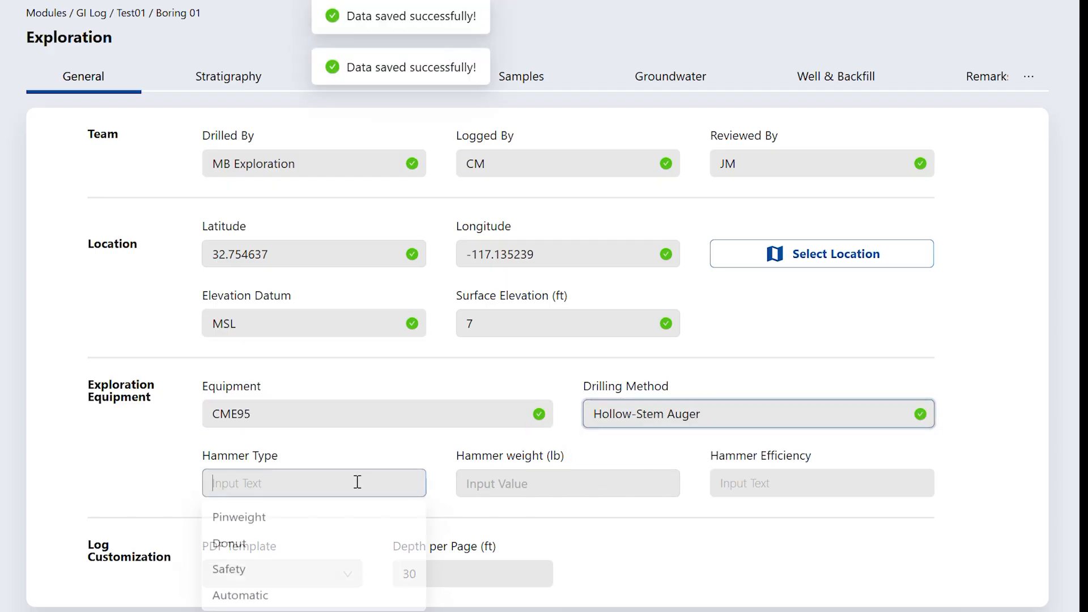
{"action": "left_click", "coordinate": [274, 602]}
{"action": "left_click", "coordinate": [576, 486]}
{"action": "type", "text": "140"}
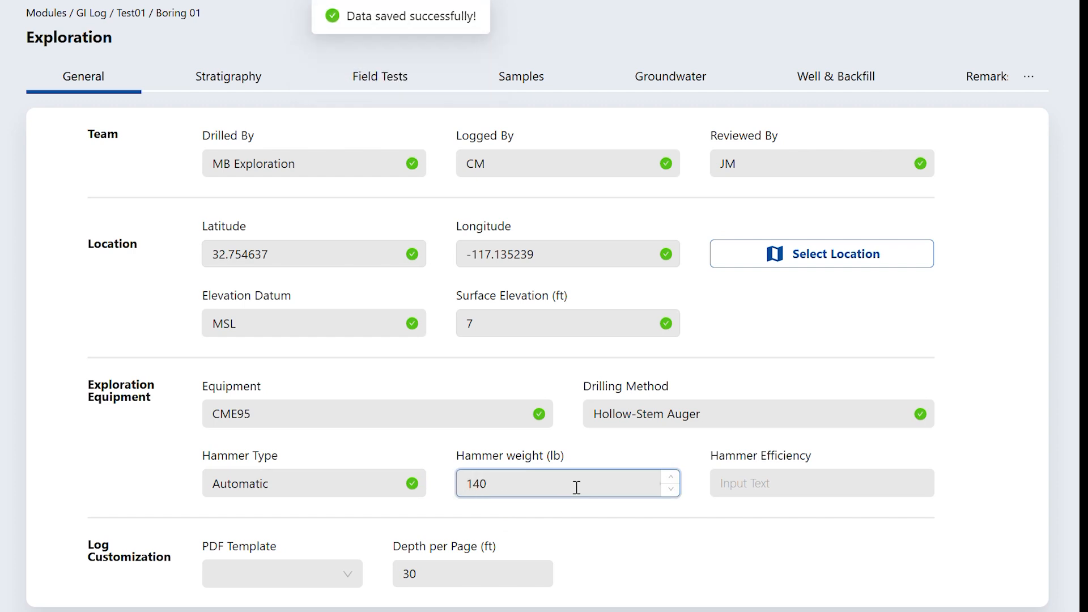
{"action": "left_click", "coordinate": [826, 482]}
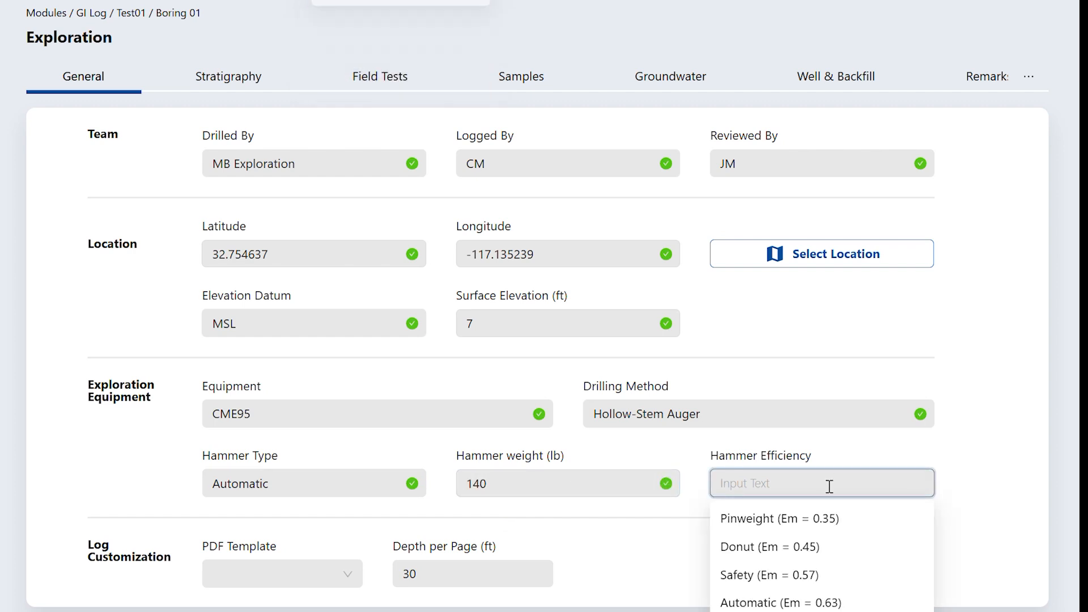
{"action": "left_click", "coordinate": [821, 607]}
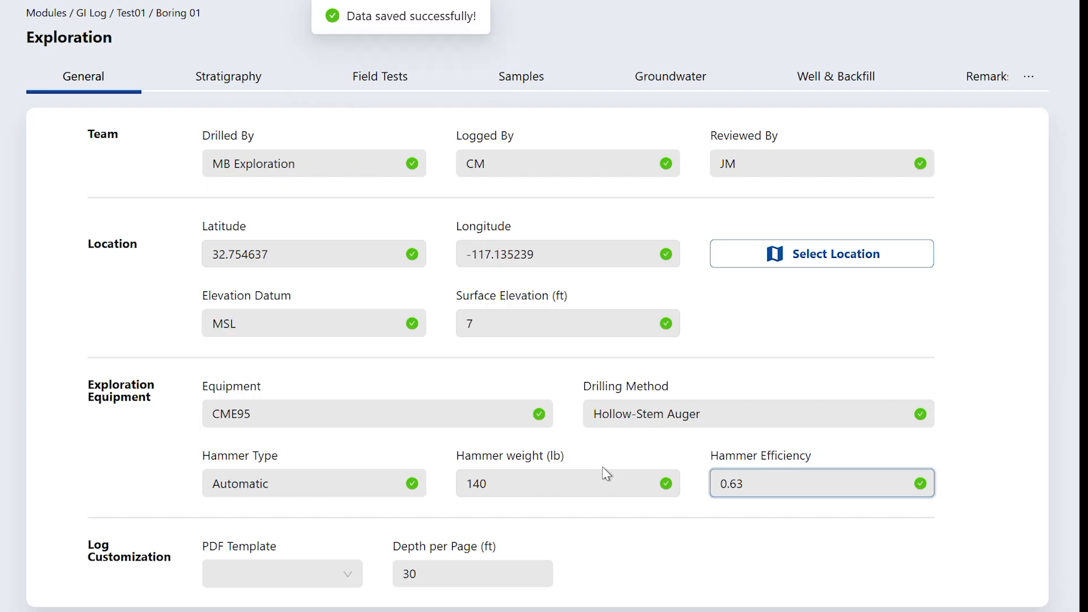
{"action": "left_click", "coordinate": [369, 490]}
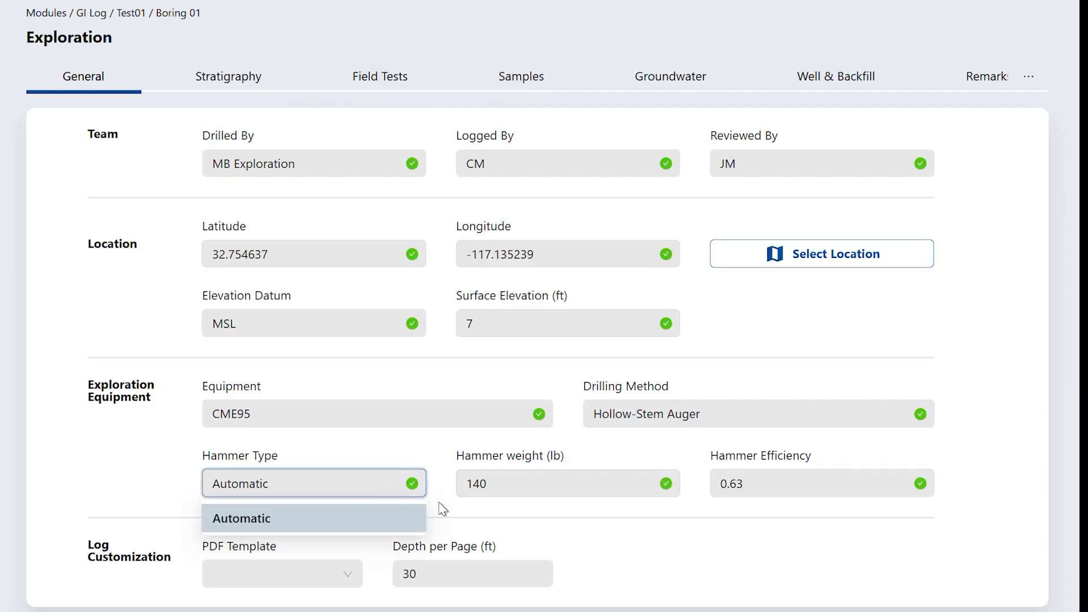
{"action": "left_click", "coordinate": [760, 414]}
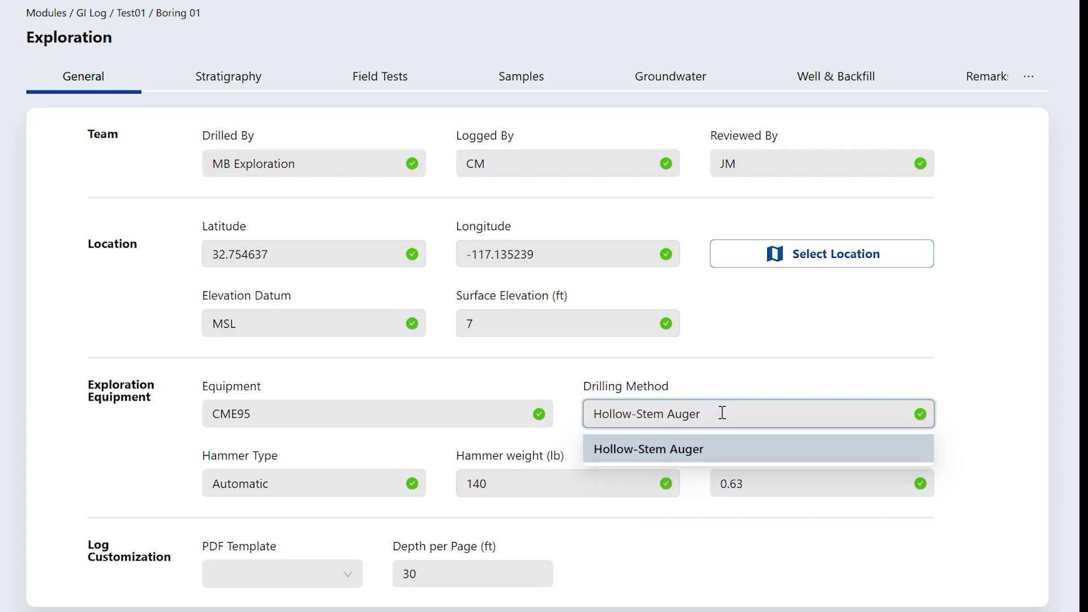
{"action": "left_click", "coordinate": [608, 485]}
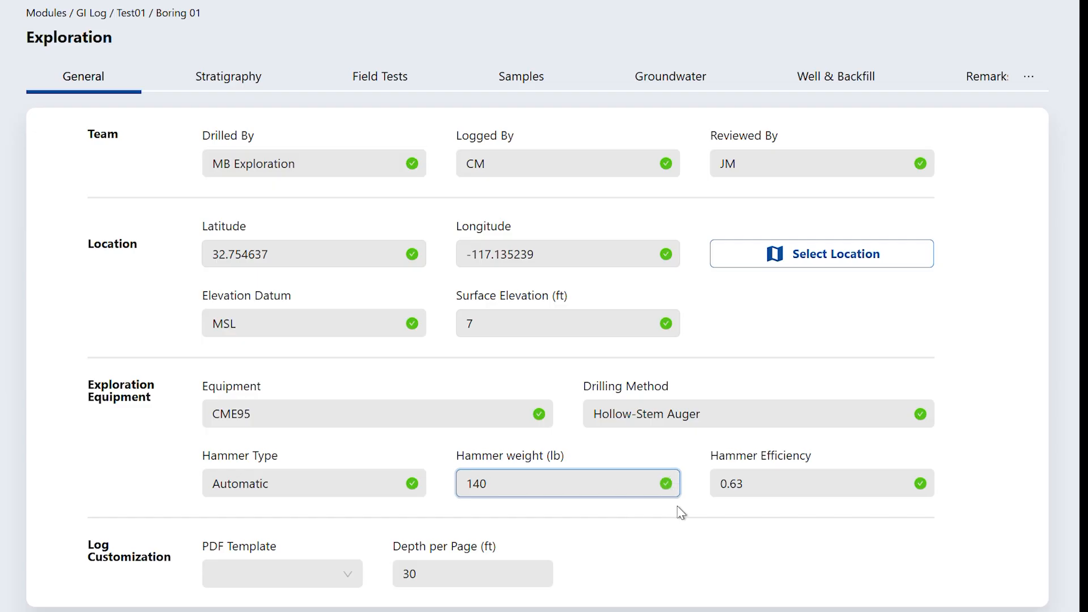
{"action": "key", "text": "shift+Tab"}
- Choose the first GI Template Example 1 variant as the log's PDF template
{"action": "left_click", "coordinate": [328, 577]}
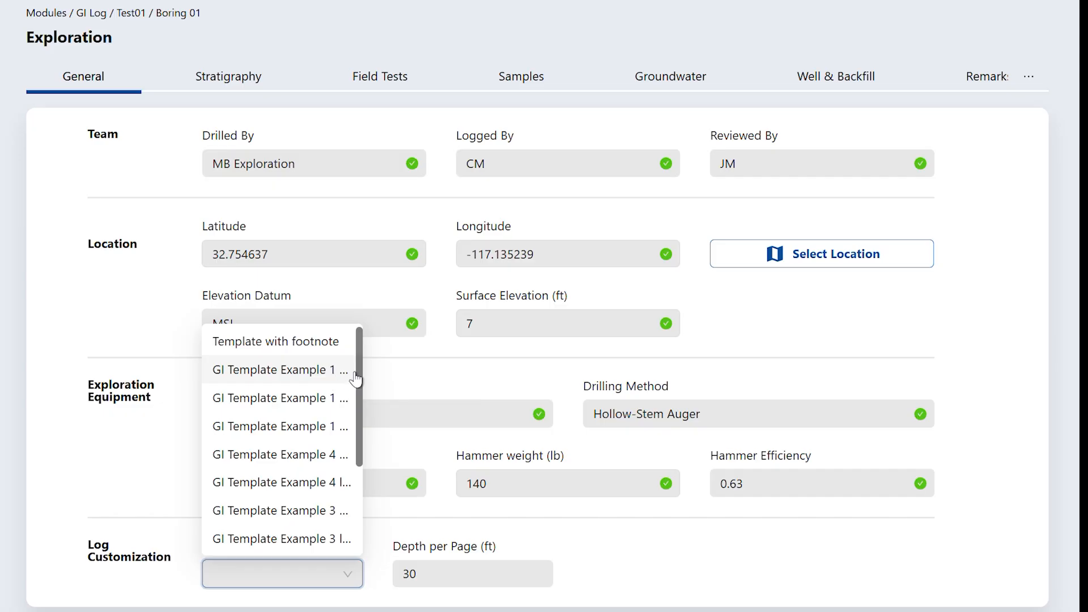
{"action": "left_click_drag", "start_coordinate": [359, 394], "coordinate": [360, 457]}
{"action": "scroll", "coordinate": [360, 457], "scroll_direction": "up", "scroll_amount": 2}
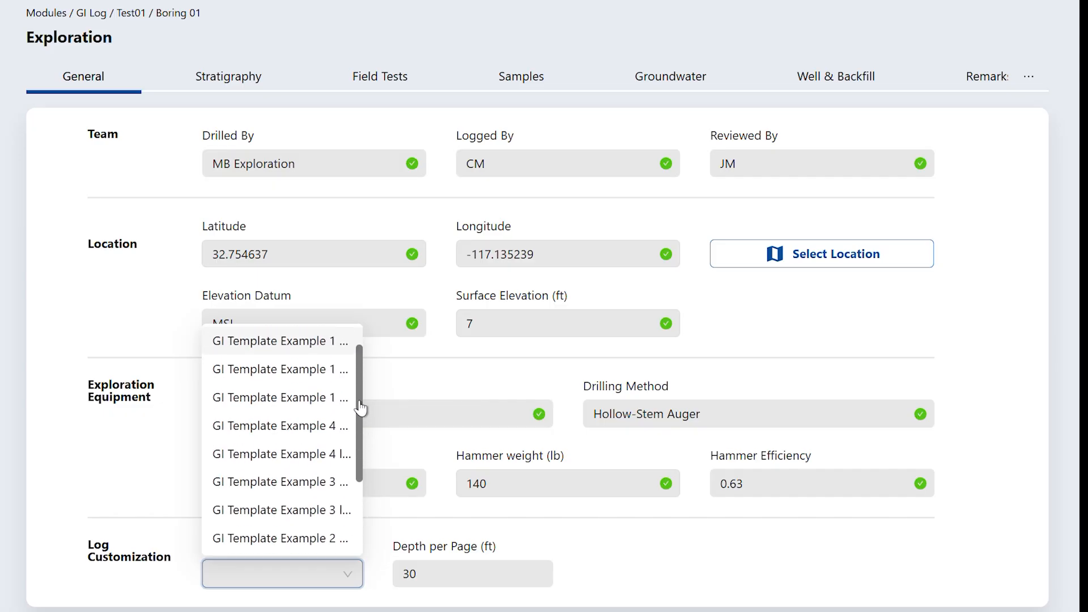
{"action": "left_click", "coordinate": [315, 349]}
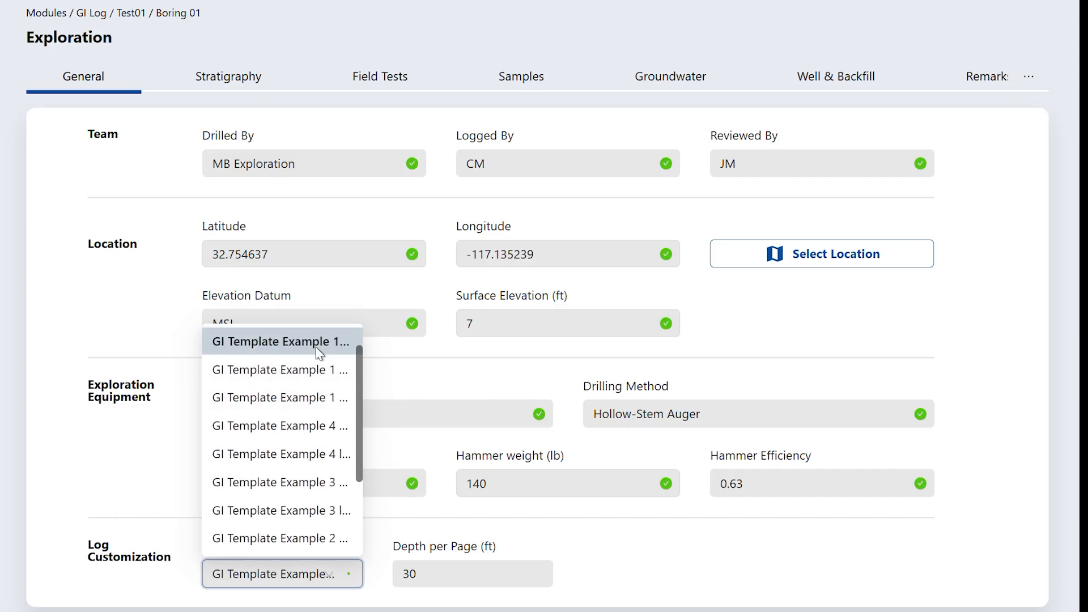
{"action": "left_click", "coordinate": [357, 577]}
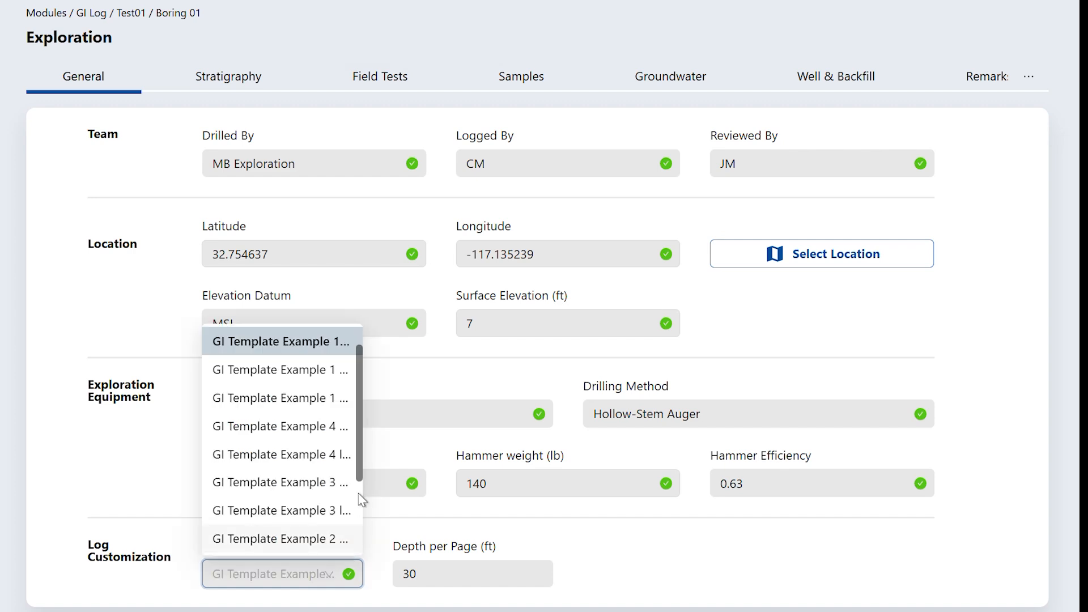
{"action": "scroll", "coordinate": [363, 442], "scroll_direction": "up", "scroll_amount": 2}
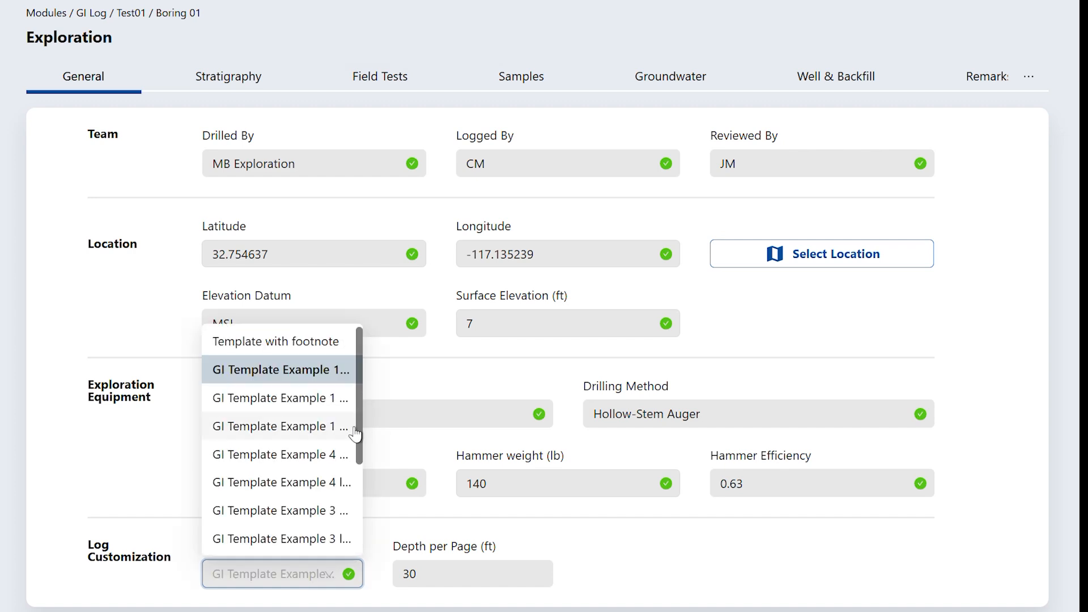
{"action": "left_click", "coordinate": [381, 577]}
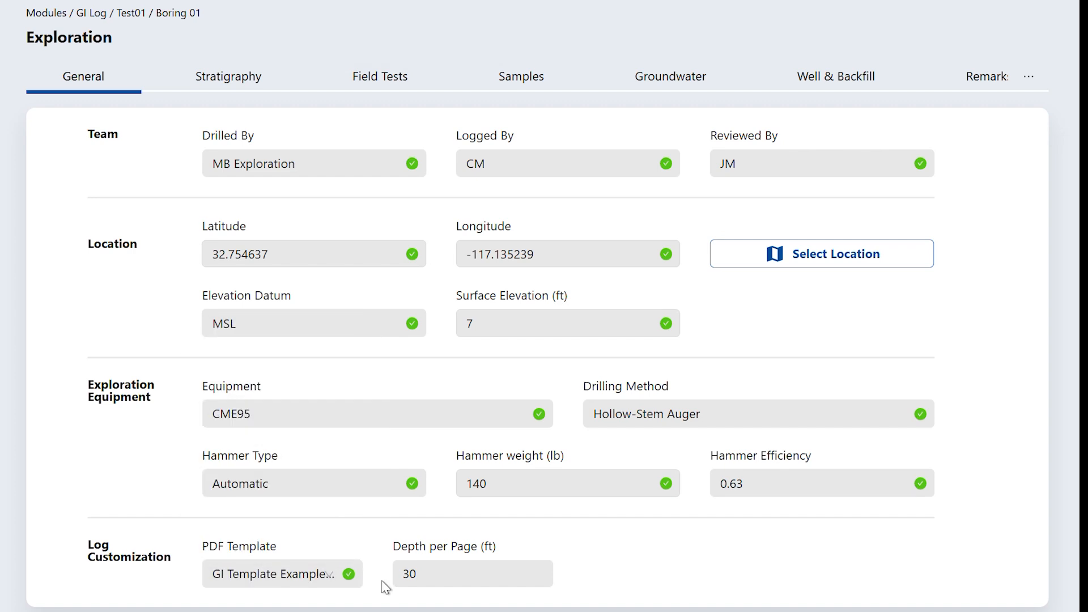
- Set the log's depth per page to 50 ft
{"action": "left_click", "coordinate": [426, 577]}
{"action": "left_click_drag", "start_coordinate": [426, 578], "coordinate": [401, 586]}
{"action": "type", "text": "50"}
{"action": "left_click", "coordinate": [584, 576]}
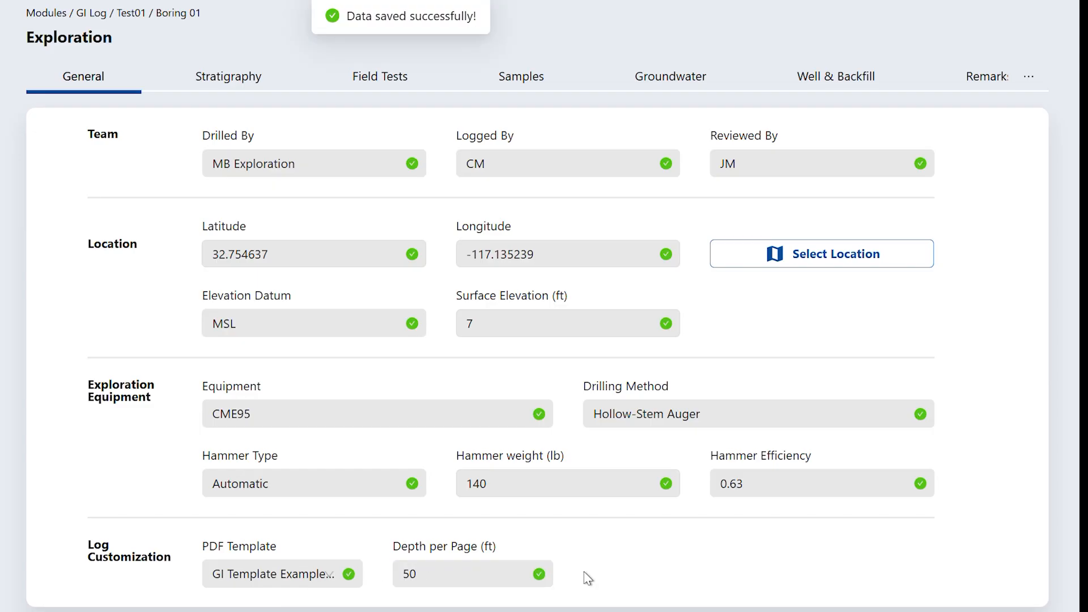
- Change the log's PDF template to Template with footnote and go to the custom footnote text
{"action": "left_click", "coordinate": [316, 583]}
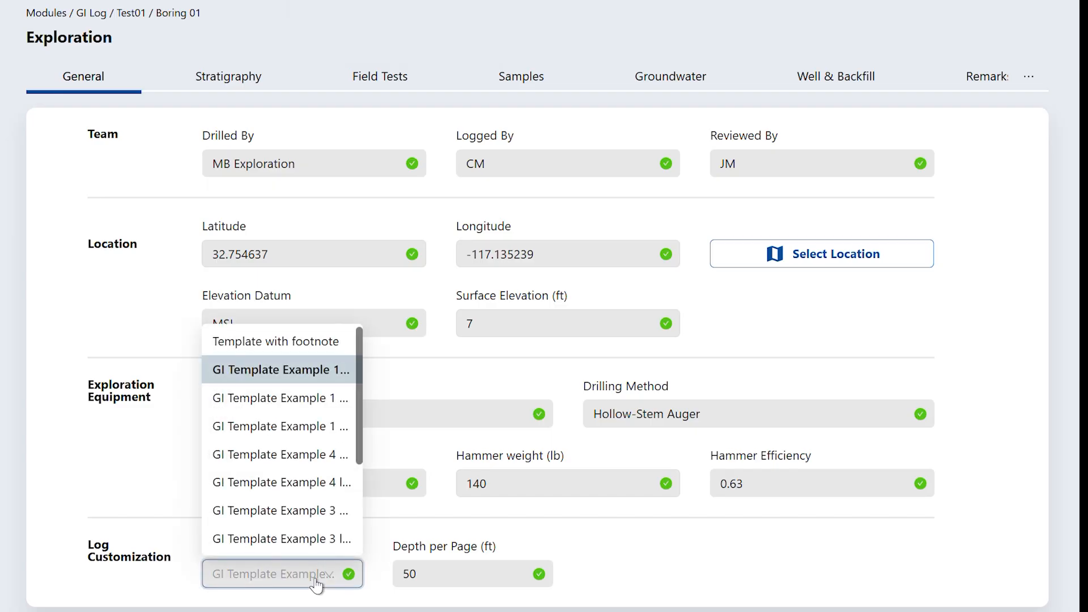
{"action": "left_click", "coordinate": [330, 343]}
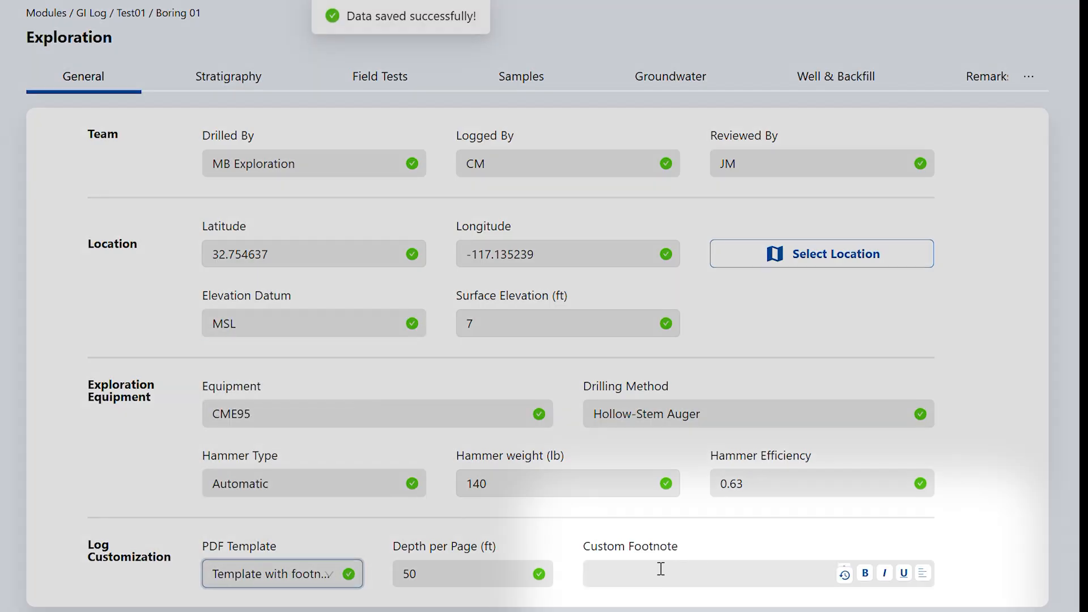
{"action": "left_click", "coordinate": [657, 573]}
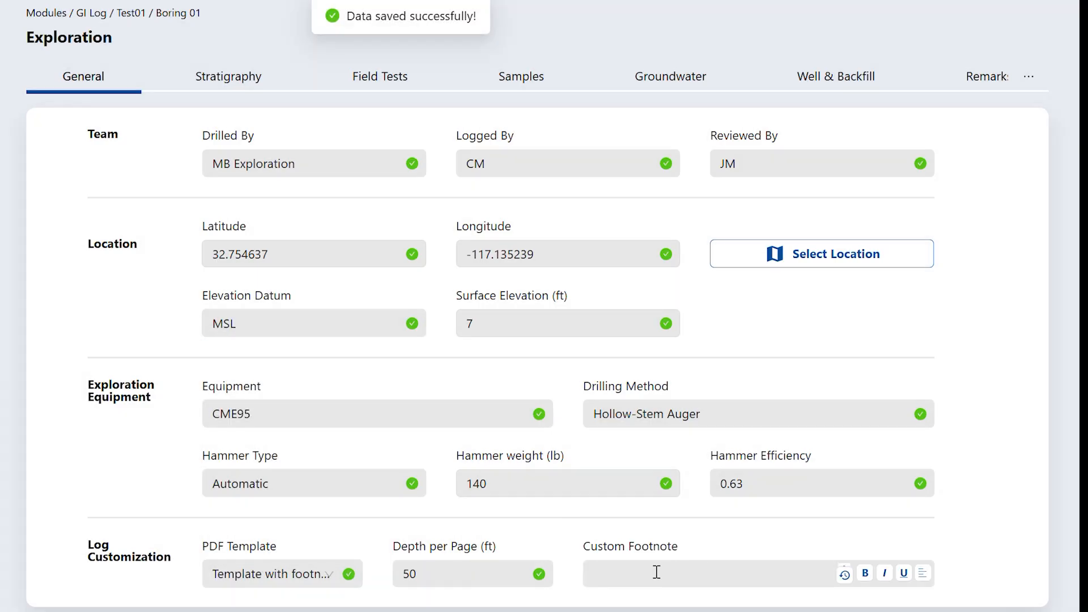
- Open Boring 01's stratigraphy and look over the soil and rock tables and the soil data import options
{"action": "left_click", "coordinate": [228, 78]}
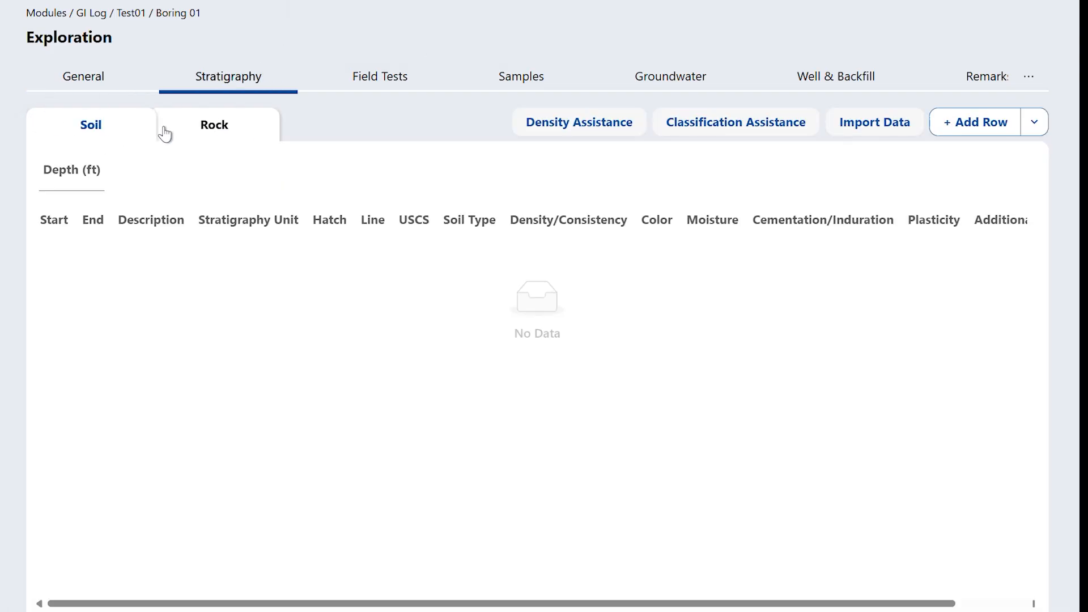
{"action": "left_click", "coordinate": [245, 122]}
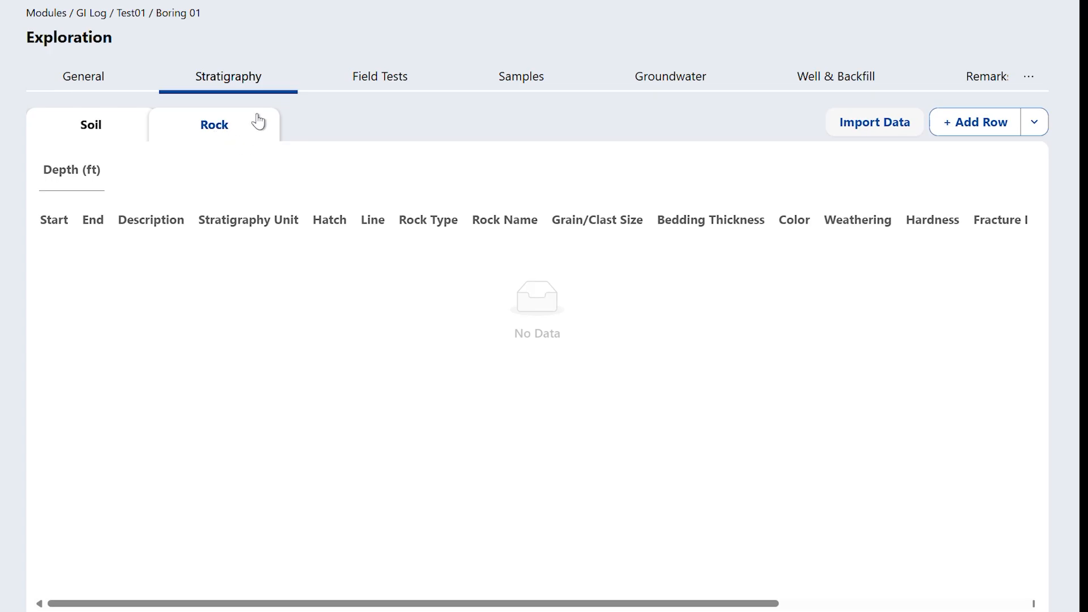
{"action": "left_click", "coordinate": [107, 131]}
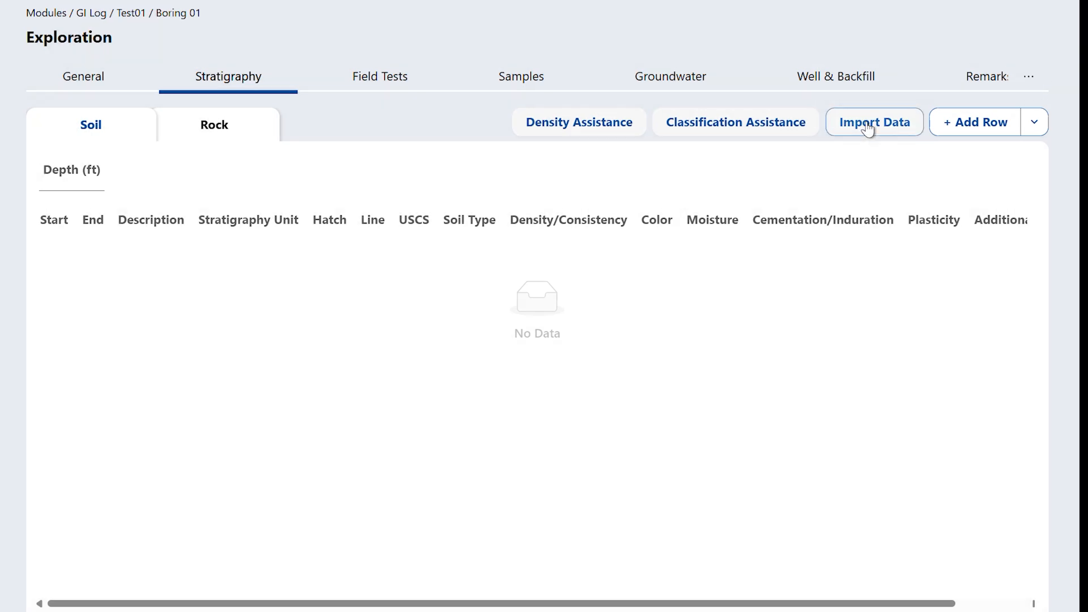
{"action": "left_click", "coordinate": [871, 128]}
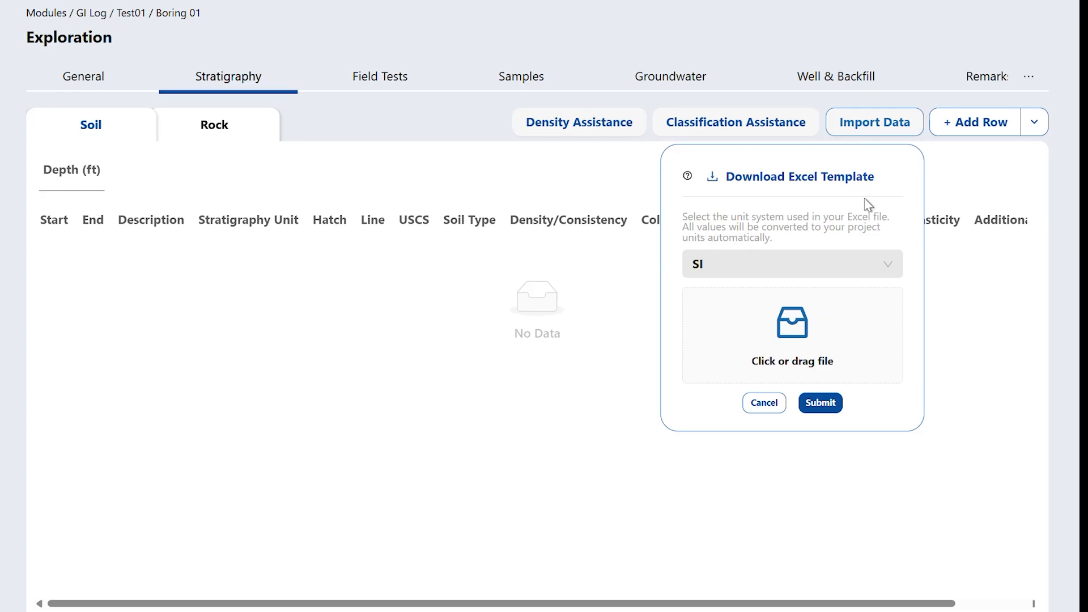
{"action": "left_click", "coordinate": [770, 409]}
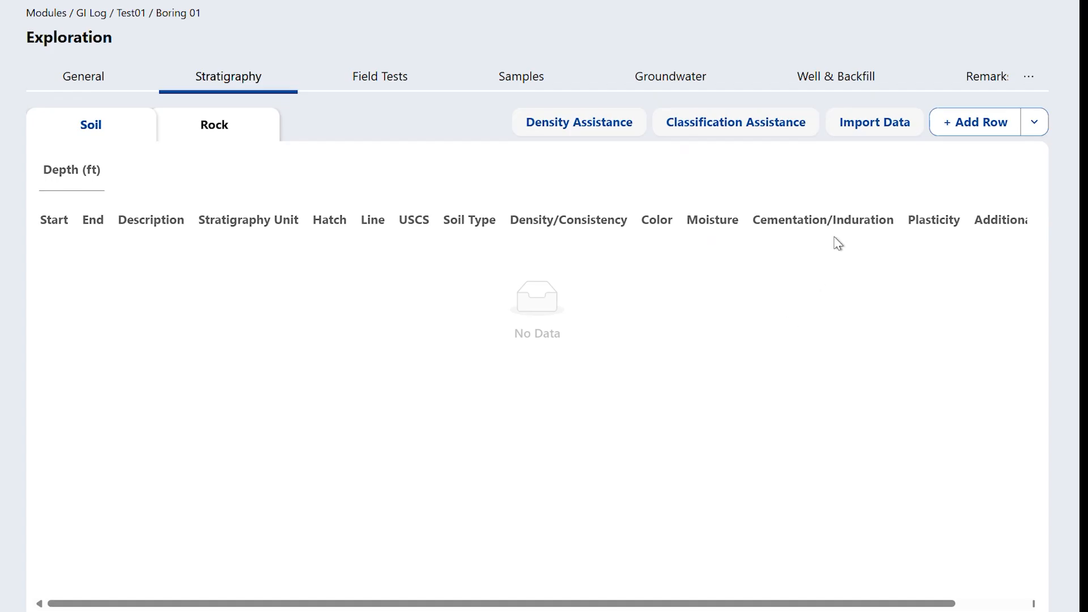
- Add one row to the soil stratigraphy table and try the bulk option with 3 rows after row 0, without applying it
{"action": "left_click", "coordinate": [979, 129]}
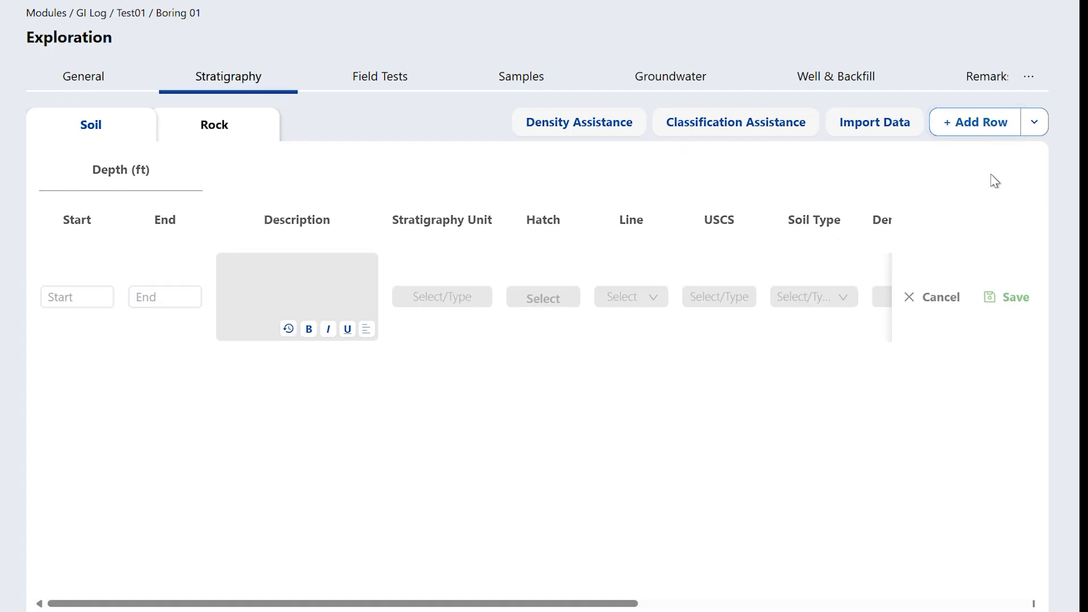
{"action": "left_click", "coordinate": [1035, 125]}
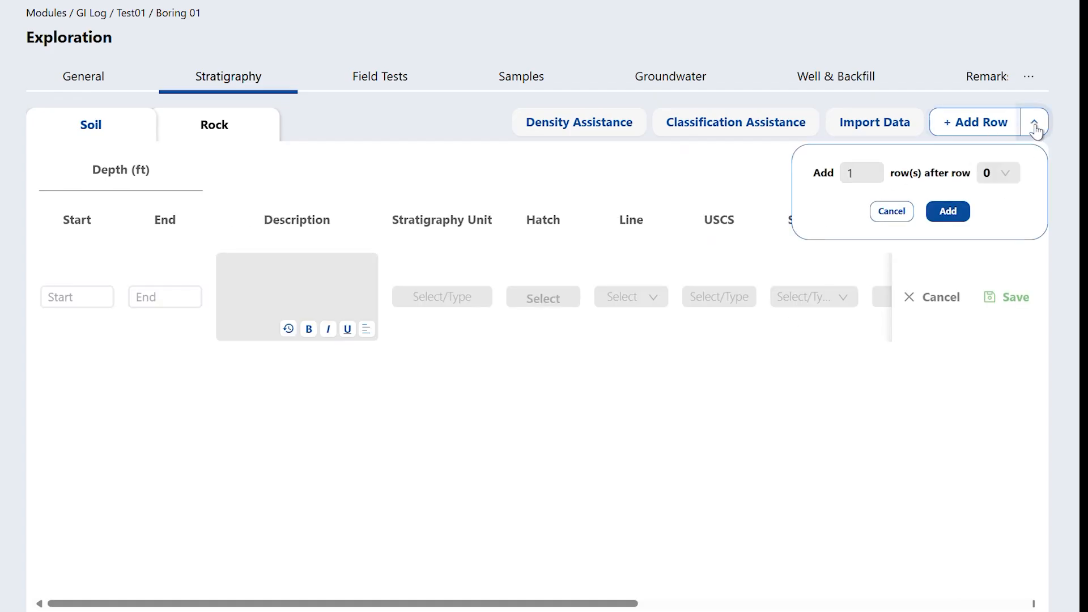
{"action": "left_click", "coordinate": [866, 174]}
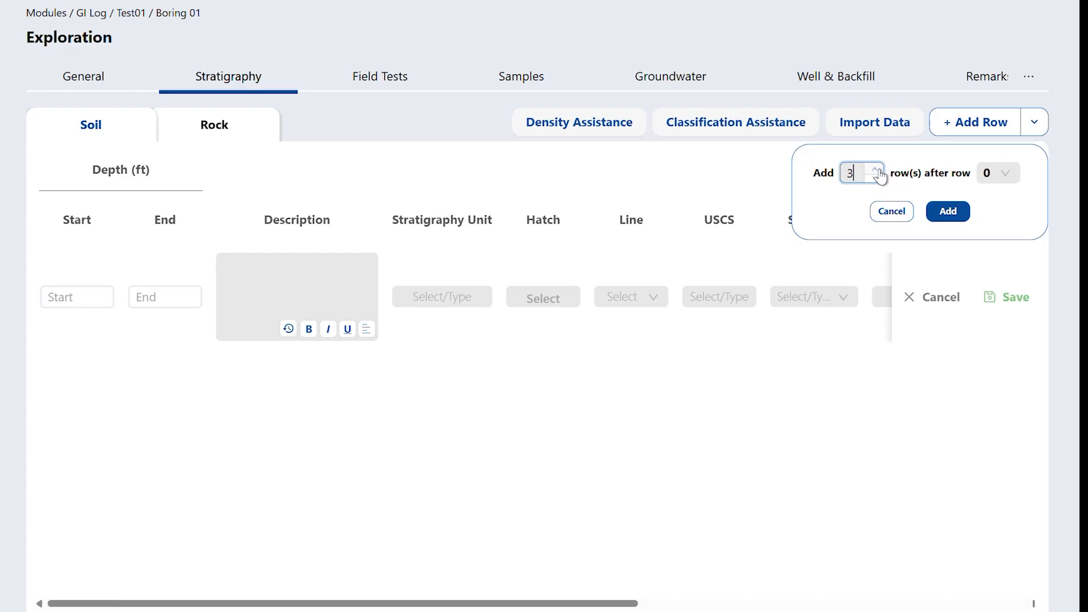
{"action": "left_click", "coordinate": [987, 173]}
{"action": "left_click", "coordinate": [997, 173]}
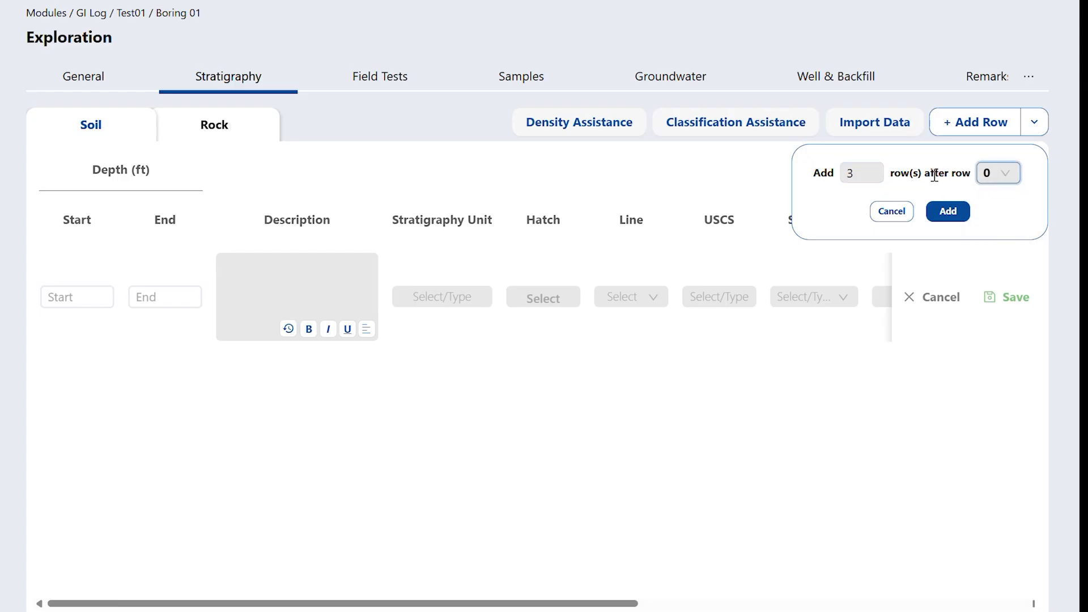
- Define the first soil layer from 0 to 5 ft depth with the stratigraphy unit Artificial Fill (Qaf)
{"action": "left_click", "coordinate": [68, 297]}
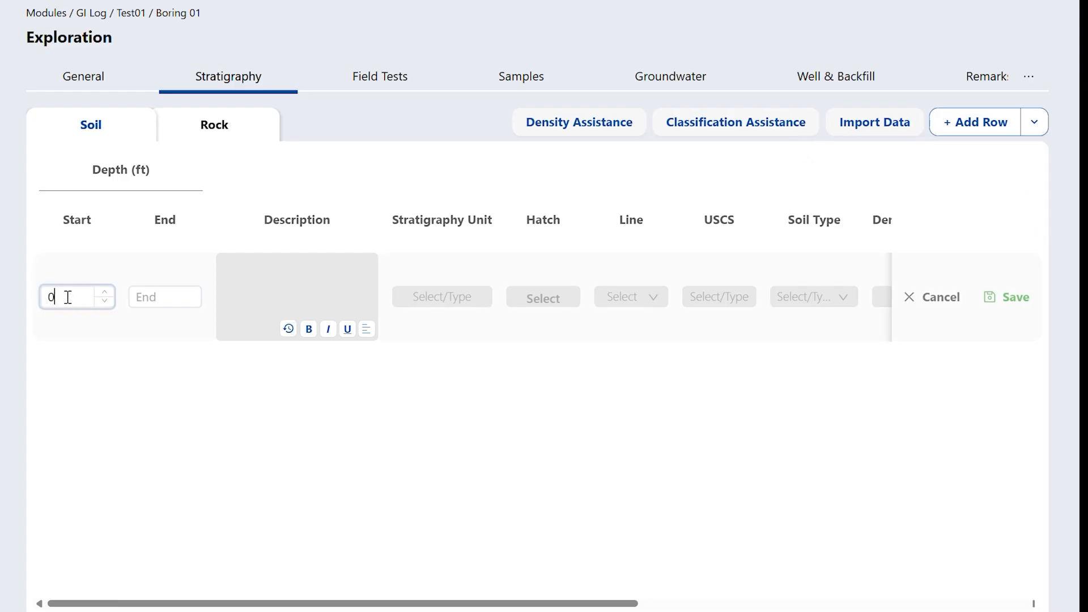
{"action": "left_click", "coordinate": [166, 289]}
{"action": "type", "text": "5"}
{"action": "left_click", "coordinate": [442, 297]}
{"action": "type", "text": "Artificial"}
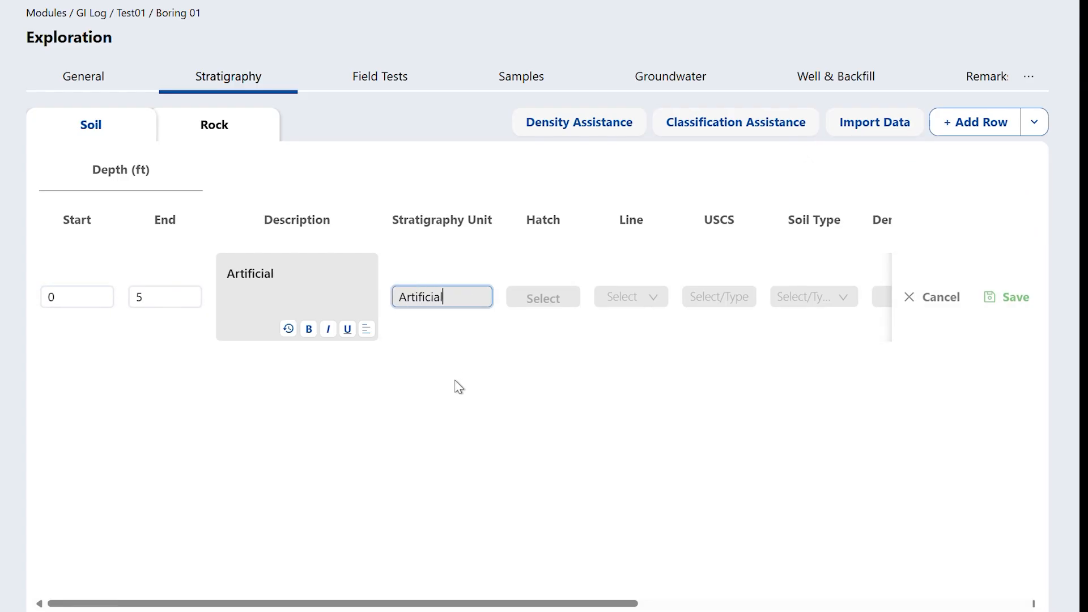
{"action": "type", "text": " Fill (Qaf)"}
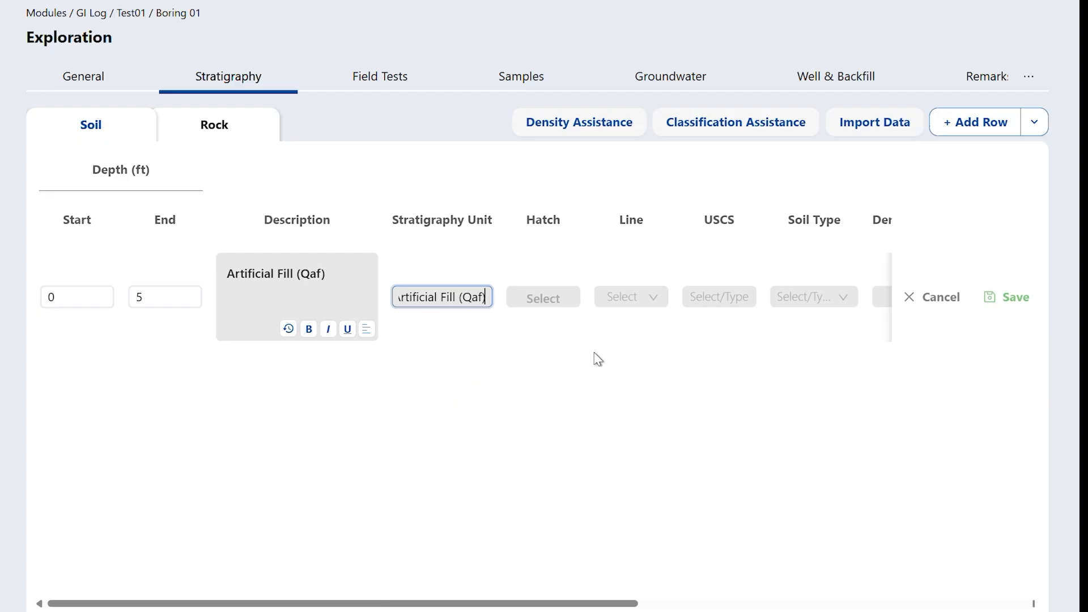
- Give the first soil layer the SM hatch pattern and a dashed boundary line
{"action": "left_click", "coordinate": [543, 298]}
{"action": "left_click", "coordinate": [270, 176]}
{"action": "type", "text": "sm"}
{"action": "left_click", "coordinate": [292, 250]}
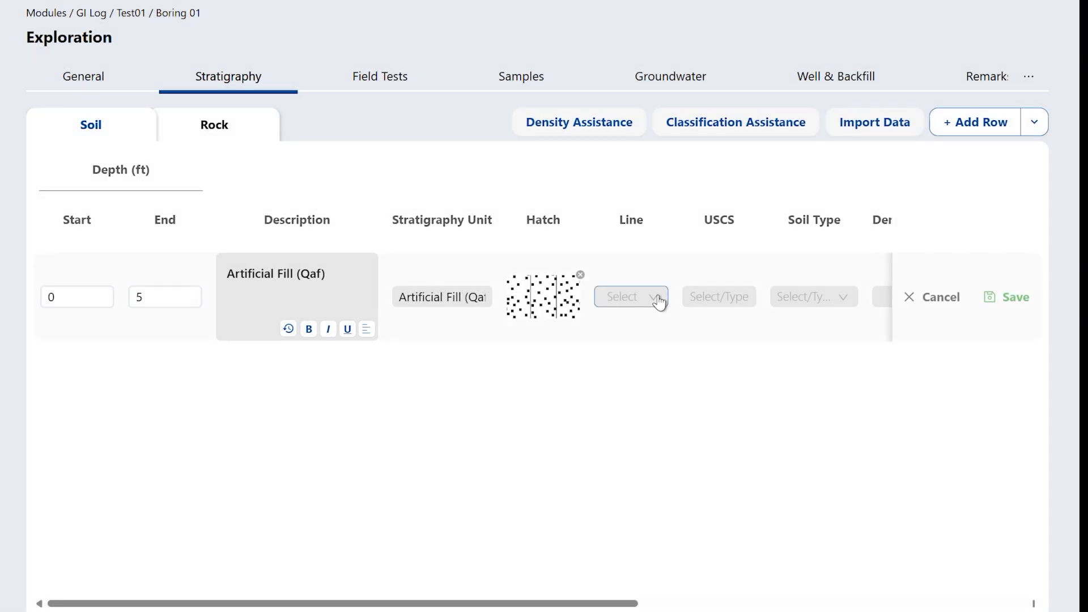
{"action": "left_click", "coordinate": [658, 299]}
{"action": "left_click", "coordinate": [638, 448]}
- Classify the first soil layer as USCS SM with the soil type SILTY SAND
{"action": "left_click", "coordinate": [709, 296]}
{"action": "type", "text": "sm"}
{"action": "left_click", "coordinate": [705, 329]}
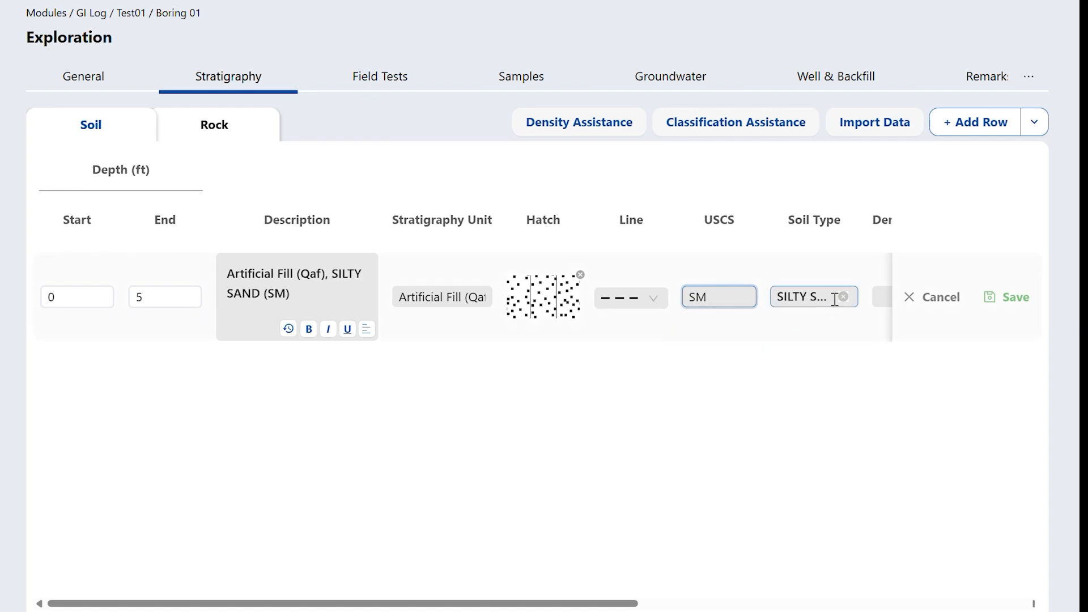
- Describe the first soil layer's condition with density Loose, color Grayish Brown and moisture Dry
{"action": "left_click_drag", "start_coordinate": [576, 603], "coordinate": [819, 603]}
{"action": "left_click", "coordinate": [532, 300]}
{"action": "left_click", "coordinate": [493, 357]}
{"action": "key", "text": "Tab"}
{"action": "type", "text": "gray"}
{"action": "left_click", "coordinate": [673, 413]}
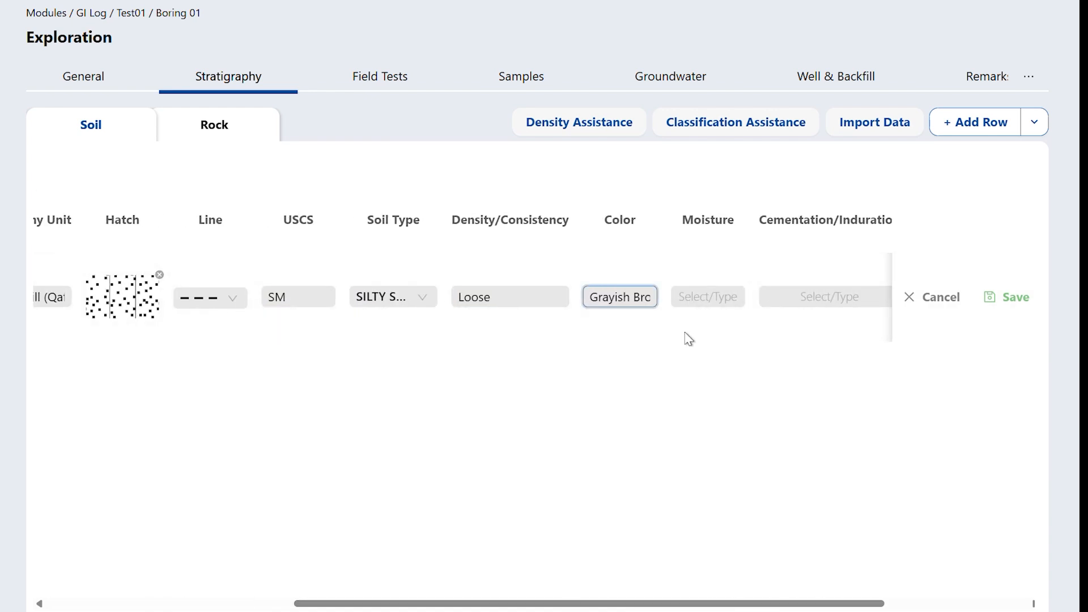
{"action": "left_click", "coordinate": [728, 292]}
{"action": "left_click", "coordinate": [726, 339]}
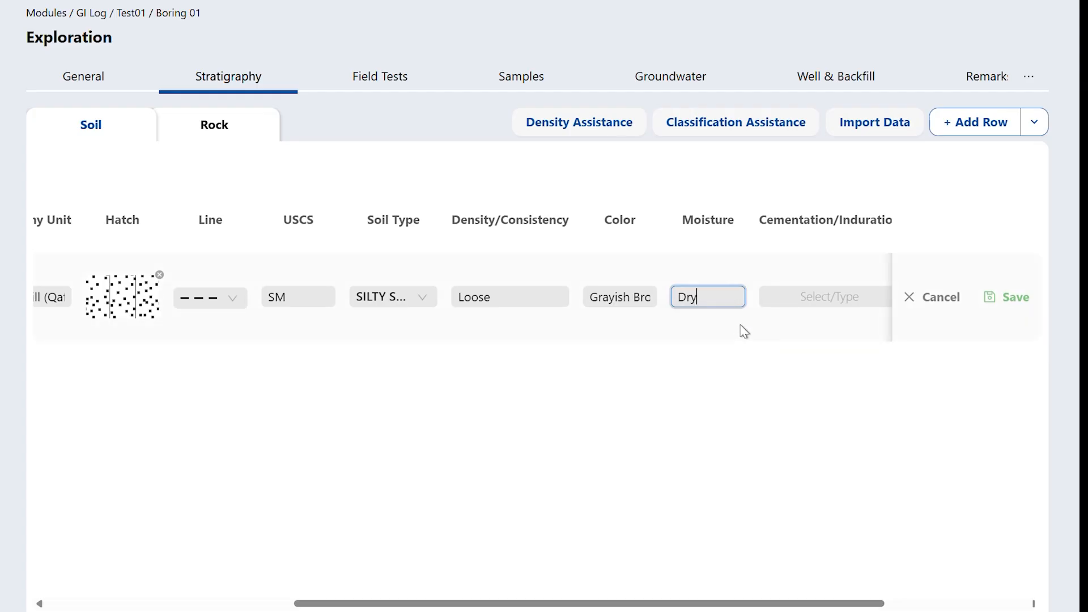
- Set the first soil layer's plasticity to Non-Plastic, leave the additional comments empty and save the layer
{"action": "left_click_drag", "start_coordinate": [712, 603], "coordinate": [855, 603]}
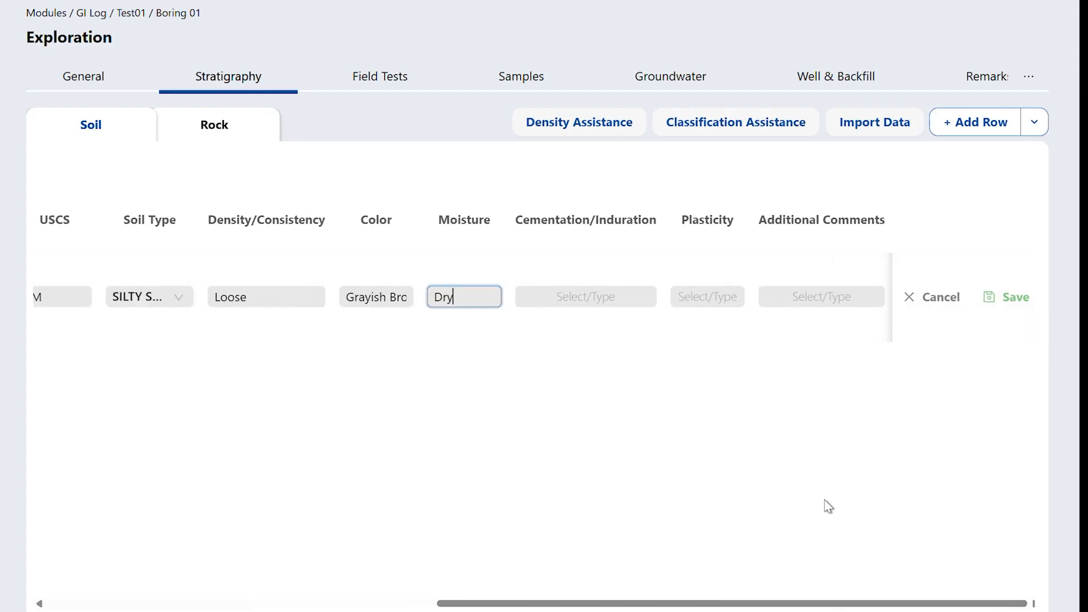
{"action": "left_click", "coordinate": [706, 297]}
{"action": "left_click", "coordinate": [736, 327]}
{"action": "left_click", "coordinate": [799, 290]}
{"action": "left_click", "coordinate": [1010, 306]}
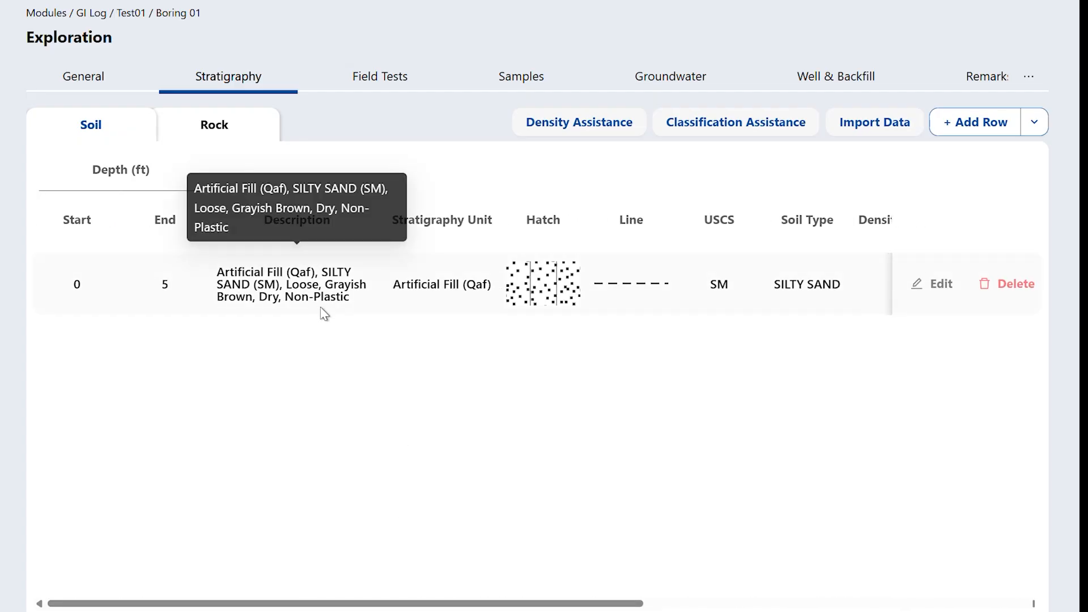
- Open the first soil layer for editing and shorten its description by hand so it ends with "Dry."
{"action": "left_click", "coordinate": [935, 284]}
{"action": "scroll", "coordinate": [315, 292], "scroll_direction": "down", "scroll_amount": 1}
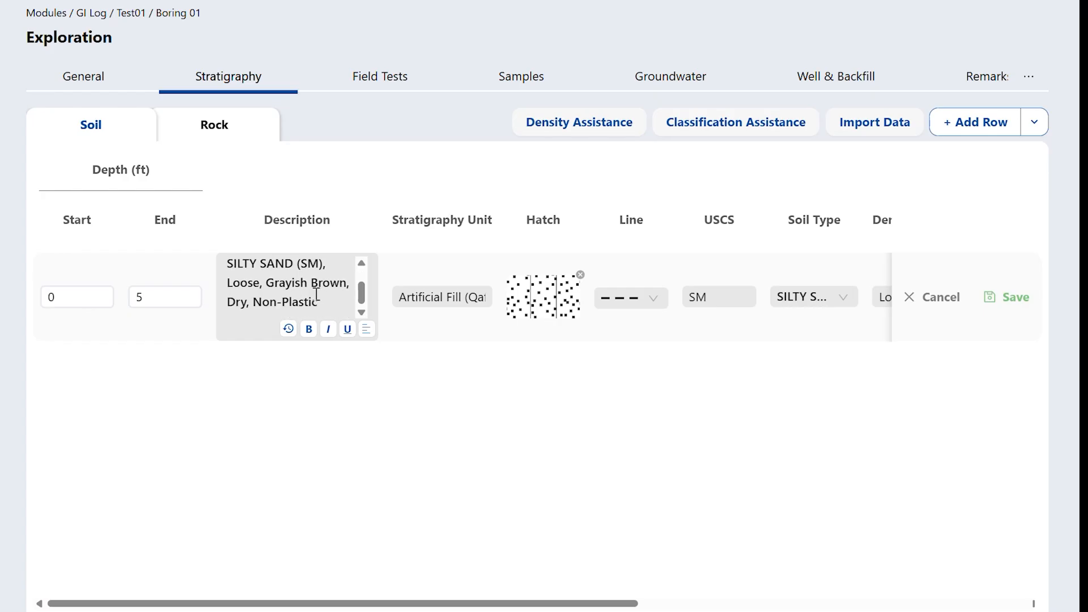
{"action": "key", "text": "BackSpace"}
{"action": "key", "text": "BackSpace"}
{"action": "key", "text": "BackSpace"}
{"action": "key", "text": "BackSpace"}
{"action": "key", "text": "BackSpace"}
{"action": "key", "text": "BackSpace"}
{"action": "key", "text": "BackSpace"}
{"action": "key", "text": "BackSpace"}
{"action": "key", "text": "BackSpace"}
{"action": "key", "text": "BackSpace"}
{"action": "key", "text": "BackSpace"}
{"action": "key", "text": "BackSpace"}
{"action": "key", "text": "BackSpace"}
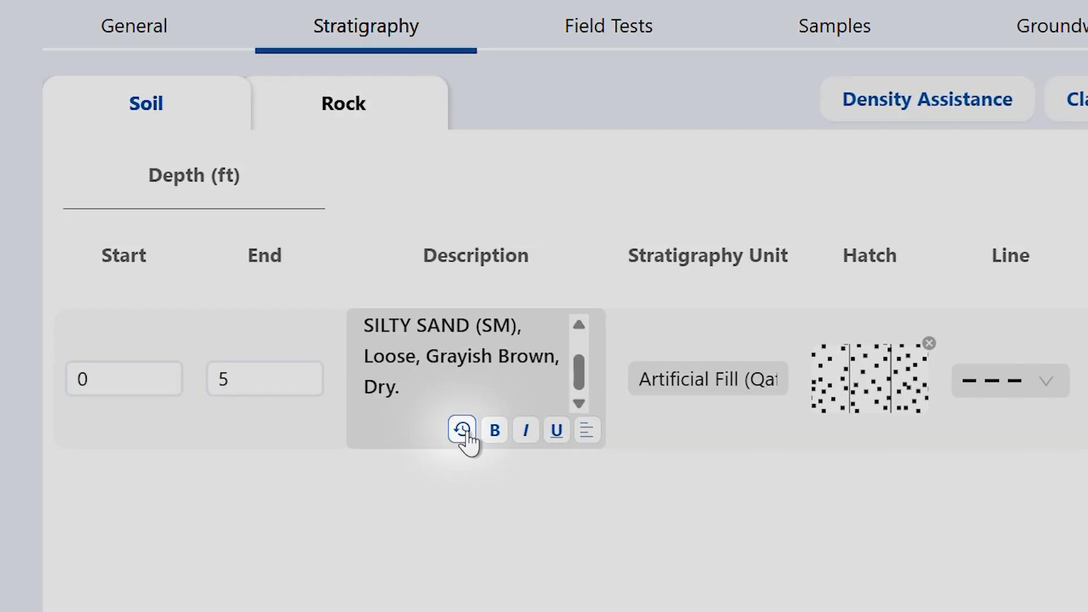
- Restore the first soil layer's automatically generated description and read through its full text
{"action": "left_click", "coordinate": [462, 431]}
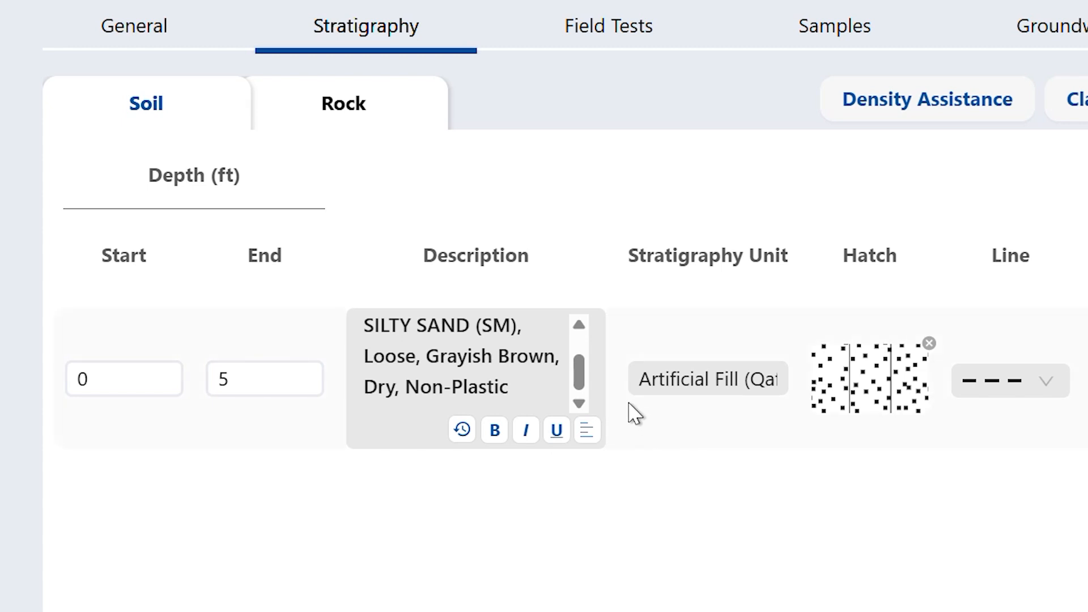
{"action": "left_click_drag", "start_coordinate": [578, 363], "coordinate": [584, 335]}
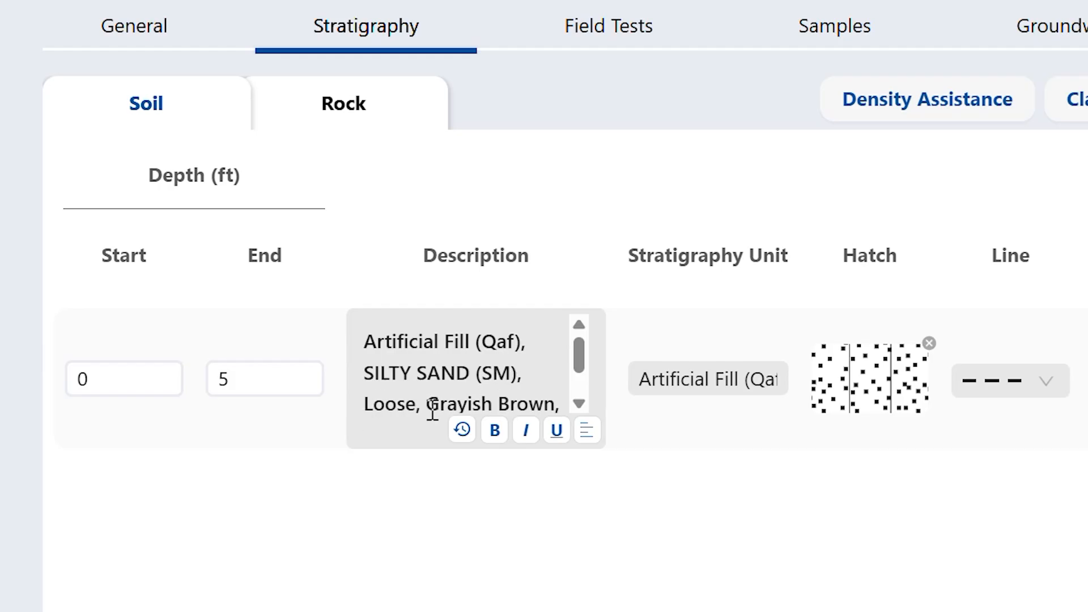
{"action": "scroll", "coordinate": [535, 403], "scroll_direction": "down", "scroll_amount": 1}
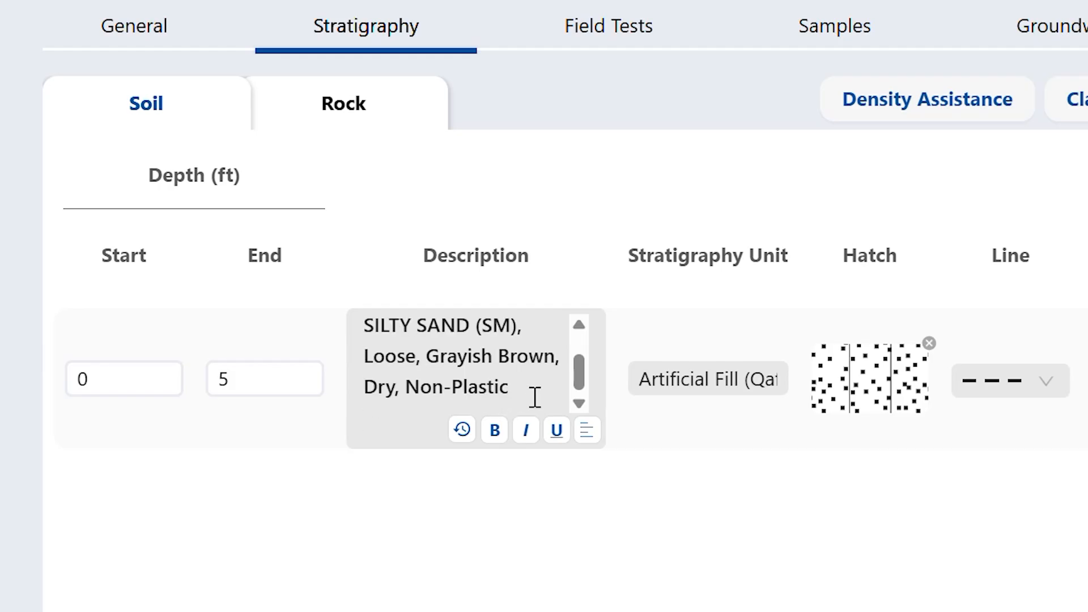
{"action": "scroll", "coordinate": [535, 394], "scroll_direction": "up", "scroll_amount": 1}
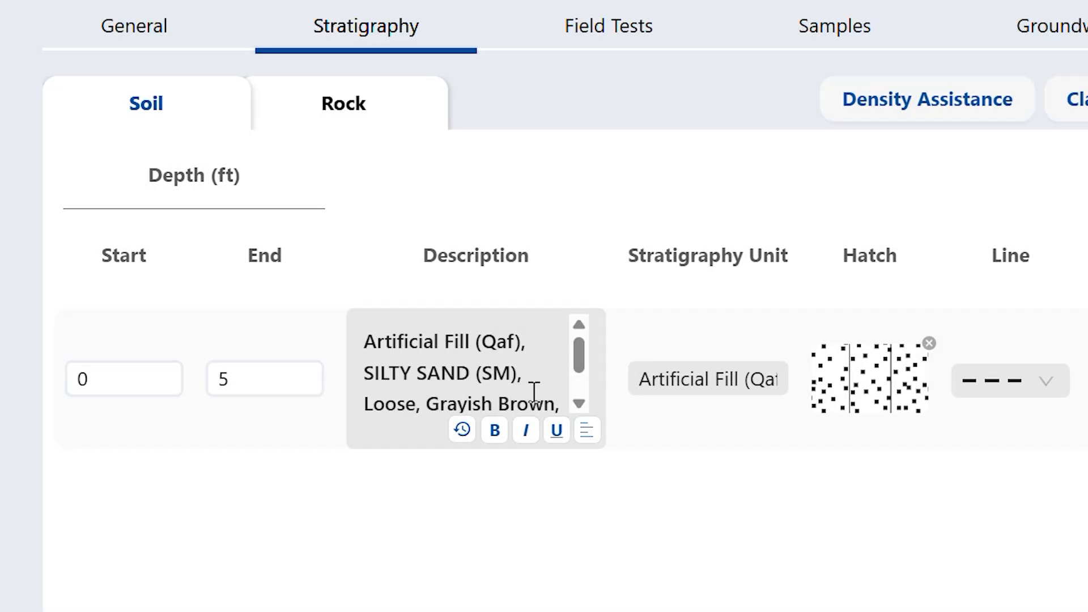
- Make "Artificial Fill (Qaf)" bold and underlined in the first soil layer's description, and check it in the log preview
{"action": "left_click", "coordinate": [534, 341]}
{"action": "left_click_drag", "start_coordinate": [520, 342], "coordinate": [364, 341]}
{"action": "left_click", "coordinate": [495, 433]}
{"action": "left_click", "coordinate": [556, 431]}
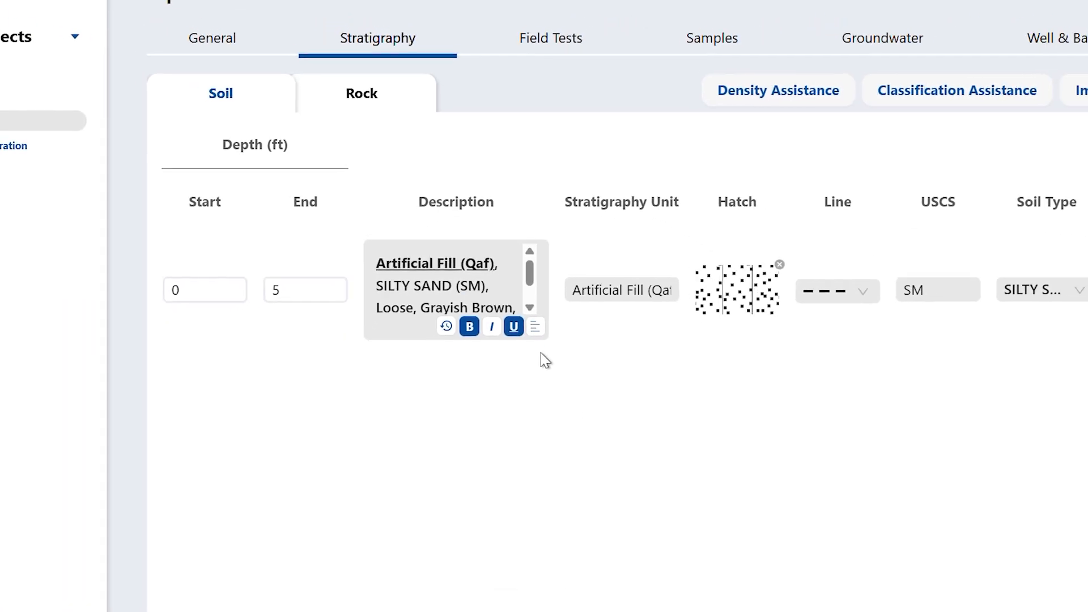
{"action": "left_click", "coordinate": [930, 542]}
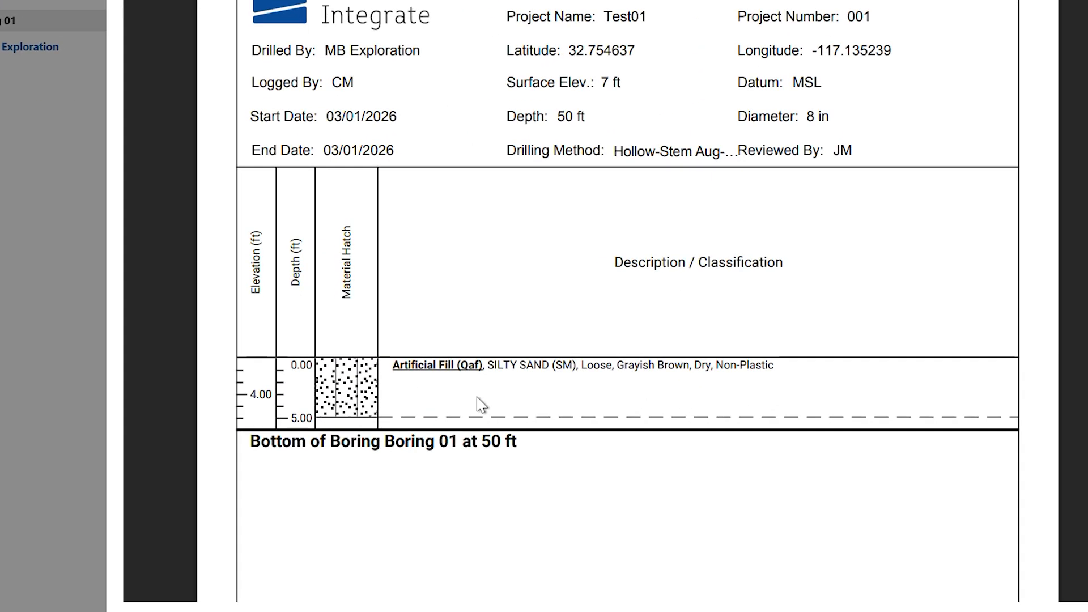
{"action": "left_click", "coordinate": [771, 605]}
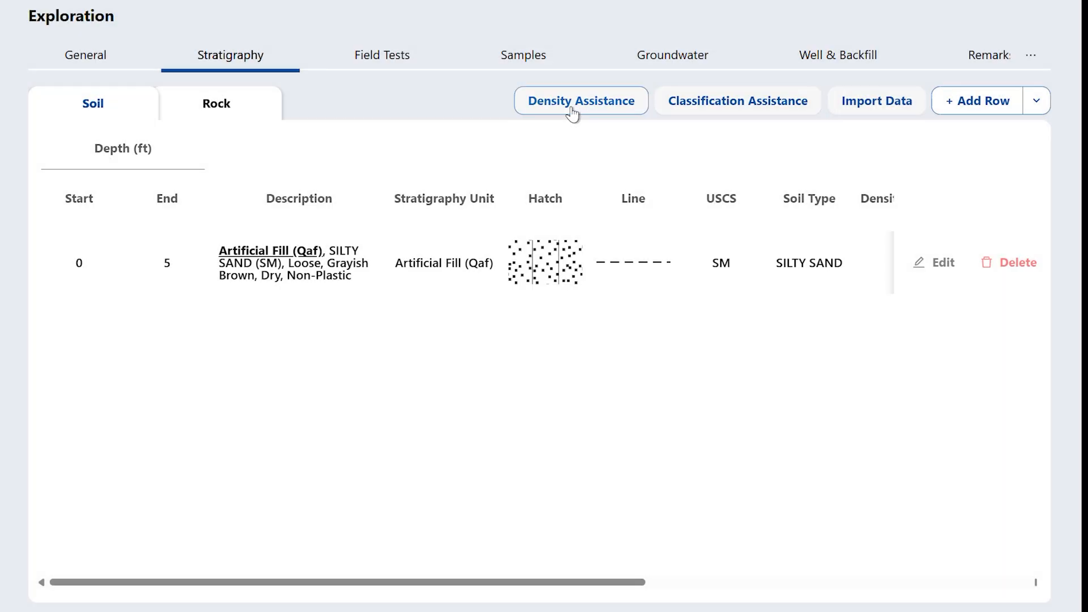
- Use Density Assistance on Layer 1 with an N60 of 12 and apply the density Medium Dense to the layer
{"action": "left_click", "coordinate": [572, 113]}
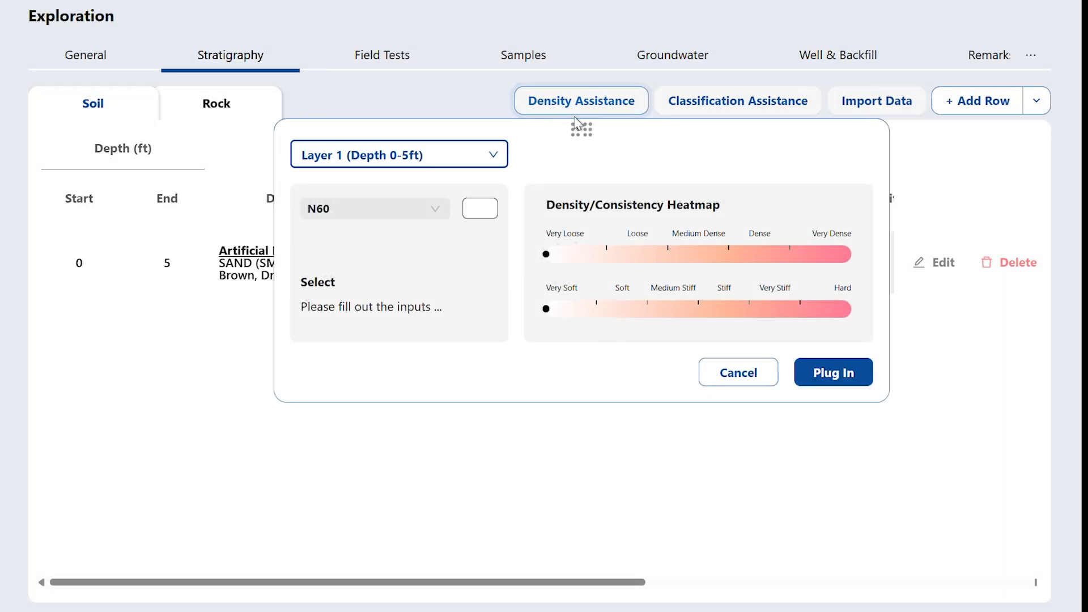
{"action": "left_click", "coordinate": [424, 162]}
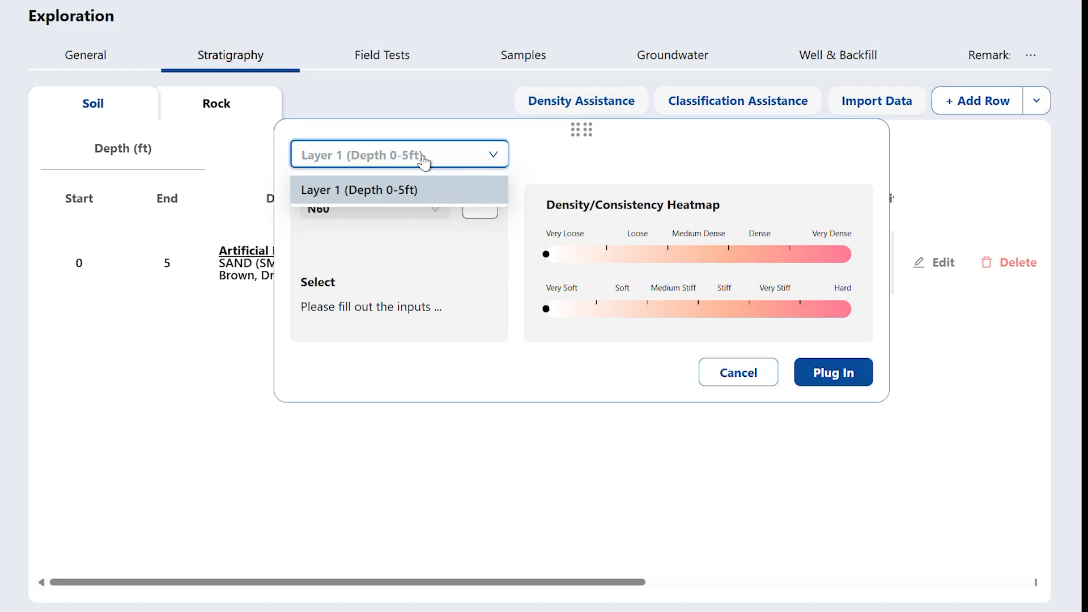
{"action": "left_click", "coordinate": [417, 193]}
{"action": "left_click", "coordinate": [489, 209]}
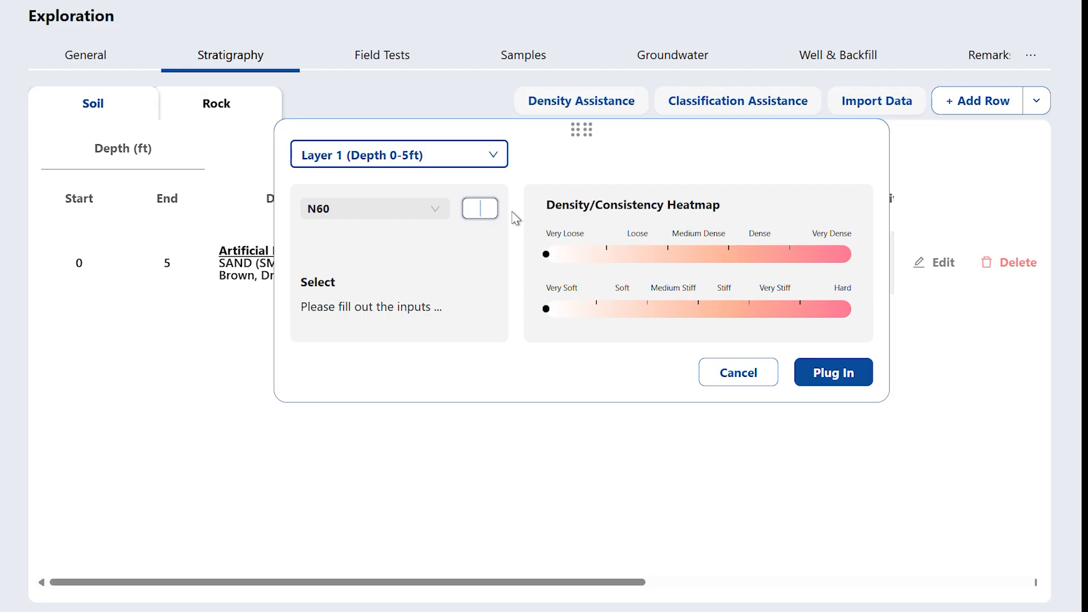
{"action": "left_click", "coordinate": [516, 219]}
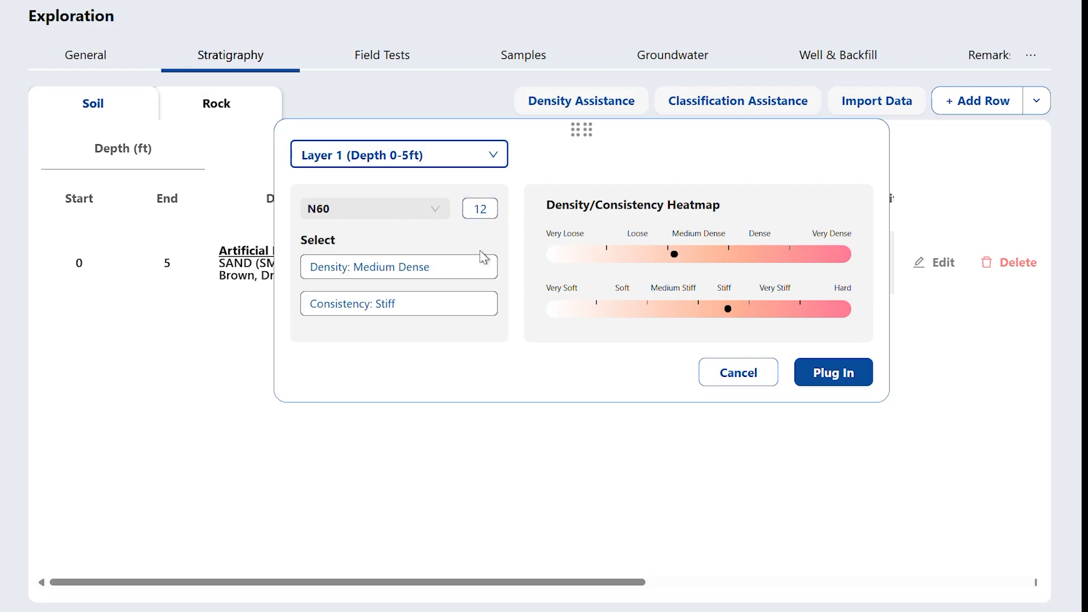
{"action": "left_click", "coordinate": [463, 275]}
{"action": "left_click", "coordinate": [836, 373]}
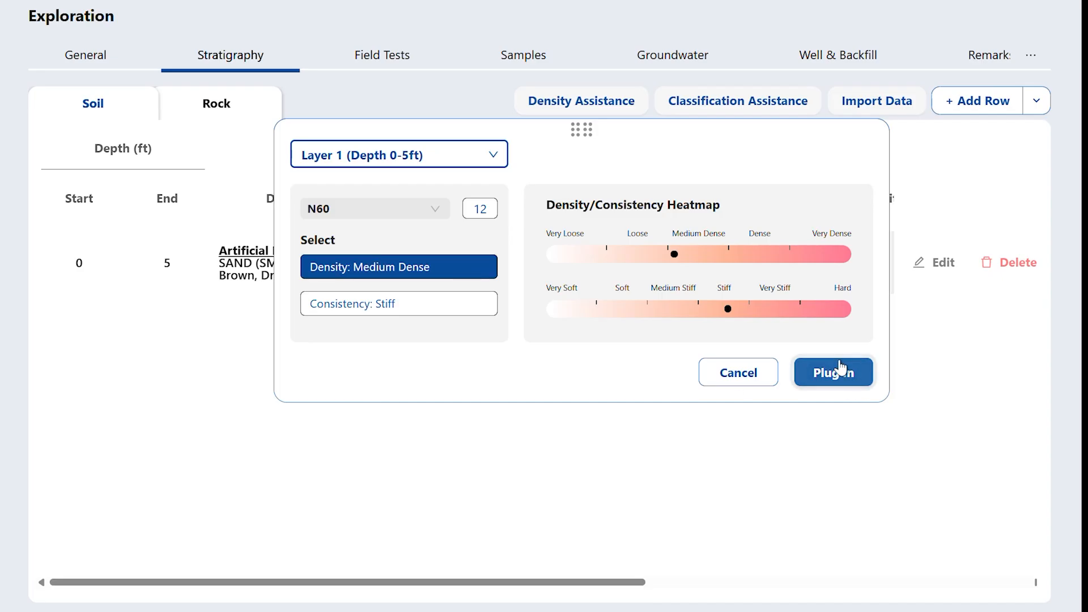
{"action": "left_click", "coordinate": [739, 374]}
{"action": "left_click_drag", "start_coordinate": [586, 584], "coordinate": [814, 583]}
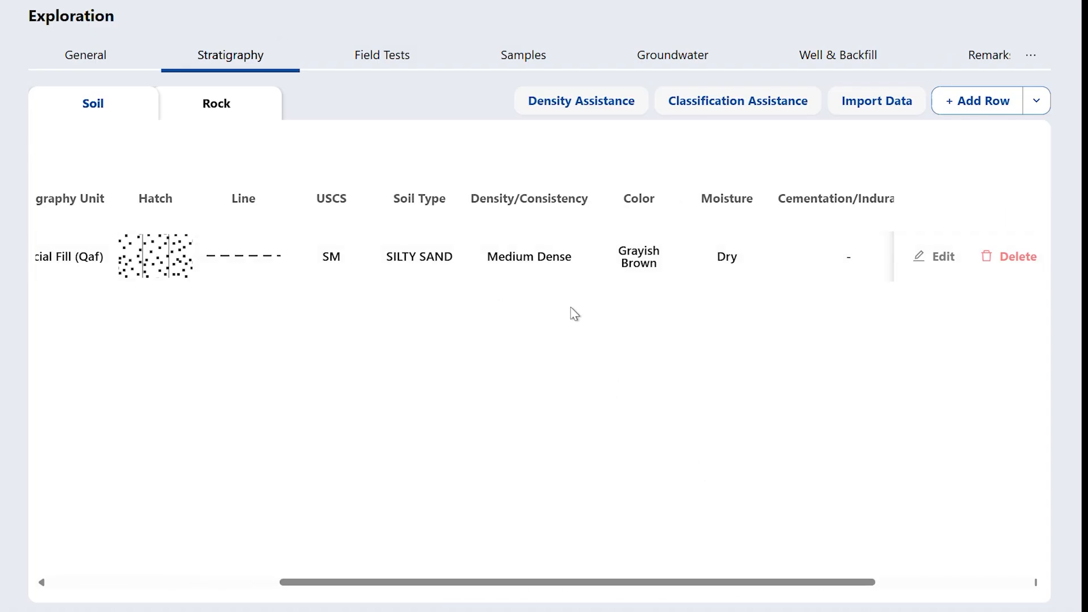
- Start Classification Assistance for Layer 1 and enter a gradation of 16% gravel, 20% sand and 64% fines
{"action": "left_click", "coordinate": [739, 107]}
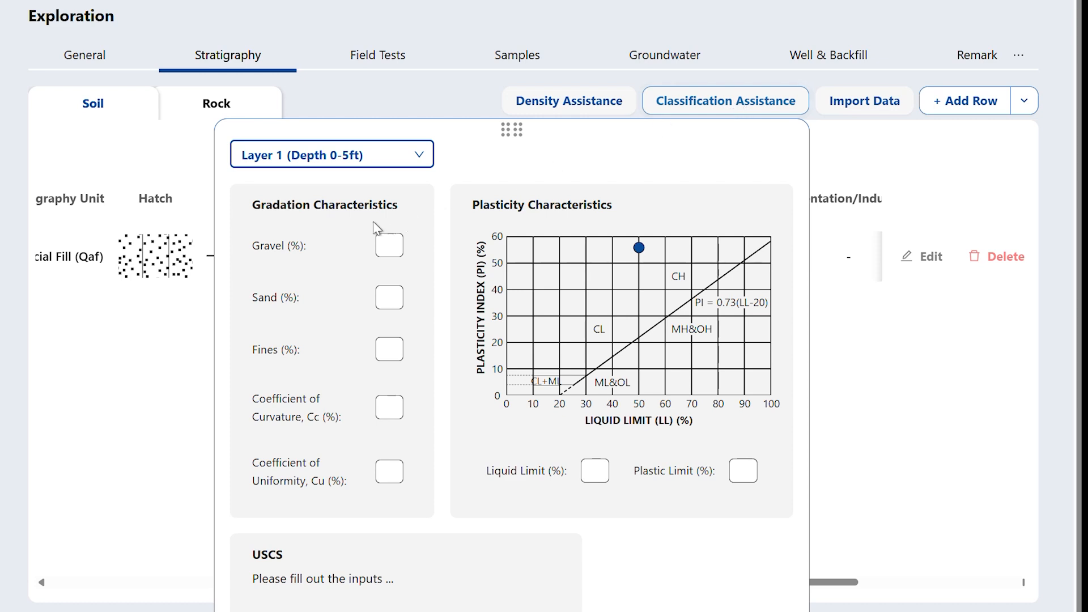
{"action": "left_click", "coordinate": [383, 150]}
{"action": "left_click", "coordinate": [384, 149]}
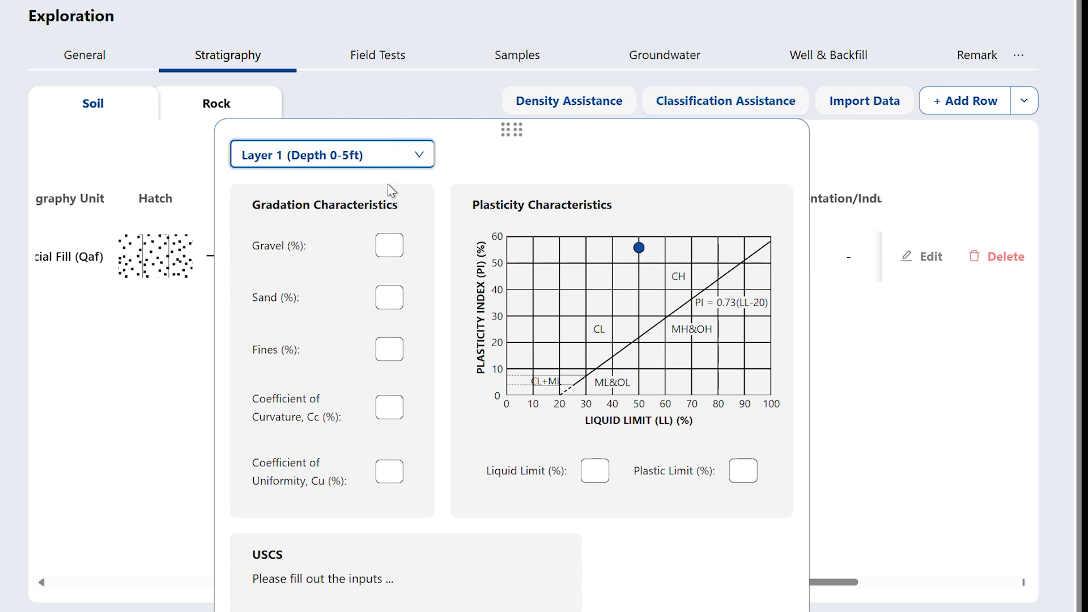
{"action": "left_click", "coordinate": [390, 247]}
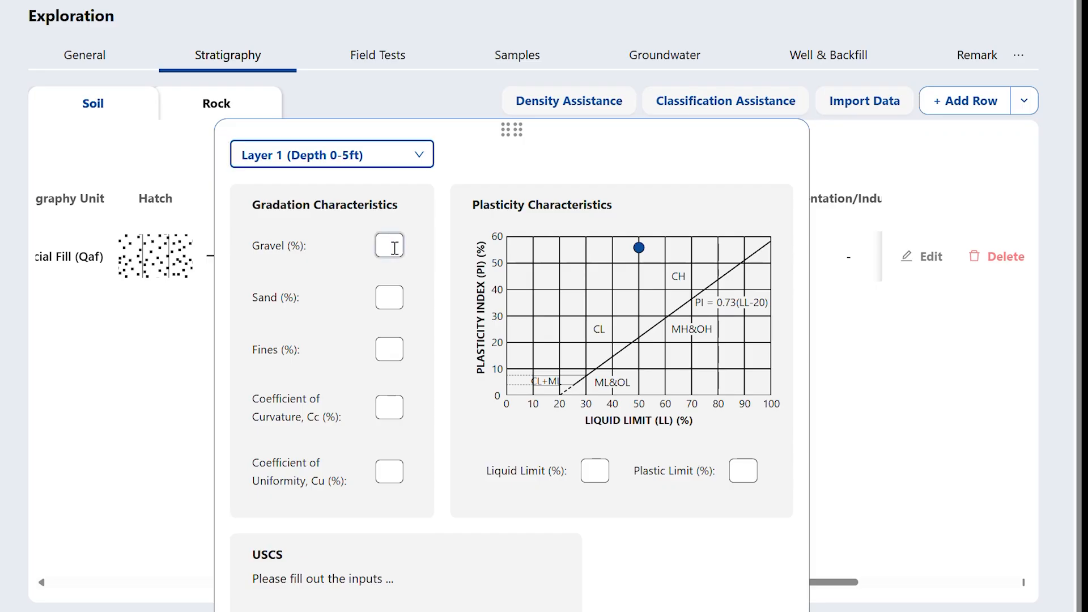
{"action": "left_click", "coordinate": [378, 294]}
{"action": "type", "text": "20"}
{"action": "left_click", "coordinate": [390, 350]}
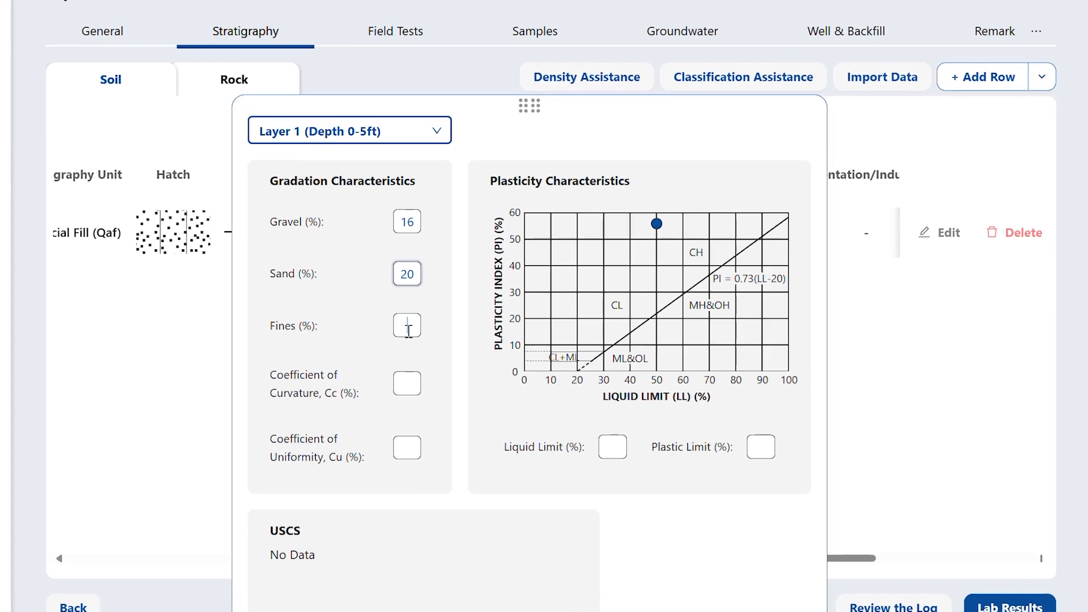
{"action": "type", "text": "64"}
{"action": "left_click", "coordinate": [469, 319]}
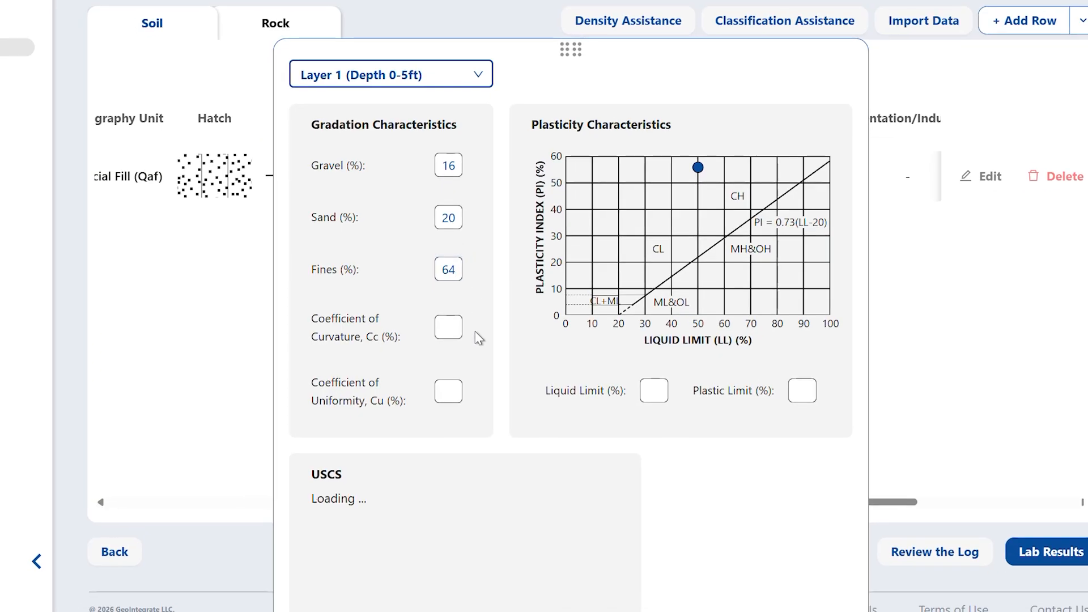
- Set the liquid limit to 20% and the plastic limit to 10%, and apply CL: SANDY lean CLAY with GRAVEL to Layer 1
{"action": "scroll", "coordinate": [486, 471], "scroll_direction": "down", "scroll_amount": 1}
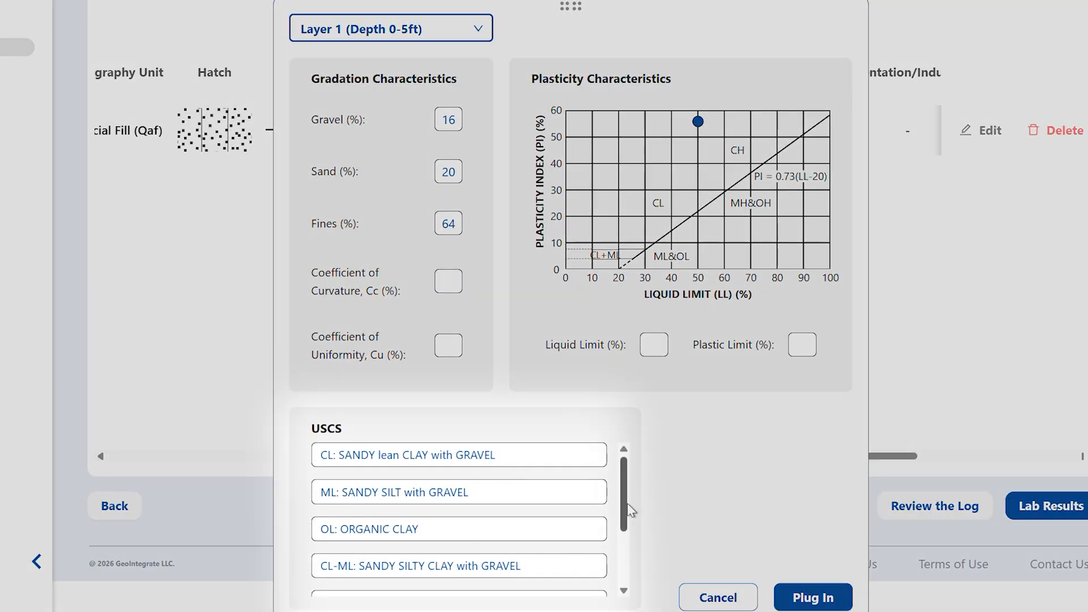
{"action": "scroll", "coordinate": [631, 512], "scroll_direction": "down", "scroll_amount": 2}
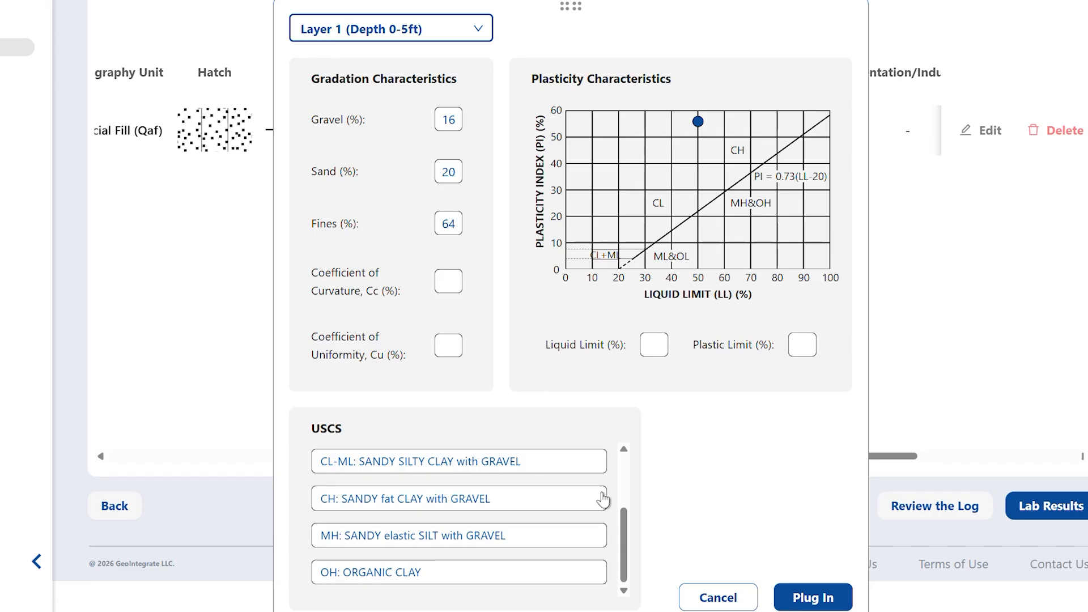
{"action": "scroll", "coordinate": [623, 544], "scroll_direction": "up", "scroll_amount": 2}
{"action": "left_click", "coordinate": [654, 344]}
{"action": "left_click", "coordinate": [802, 345]}
{"action": "type", "text": "10"}
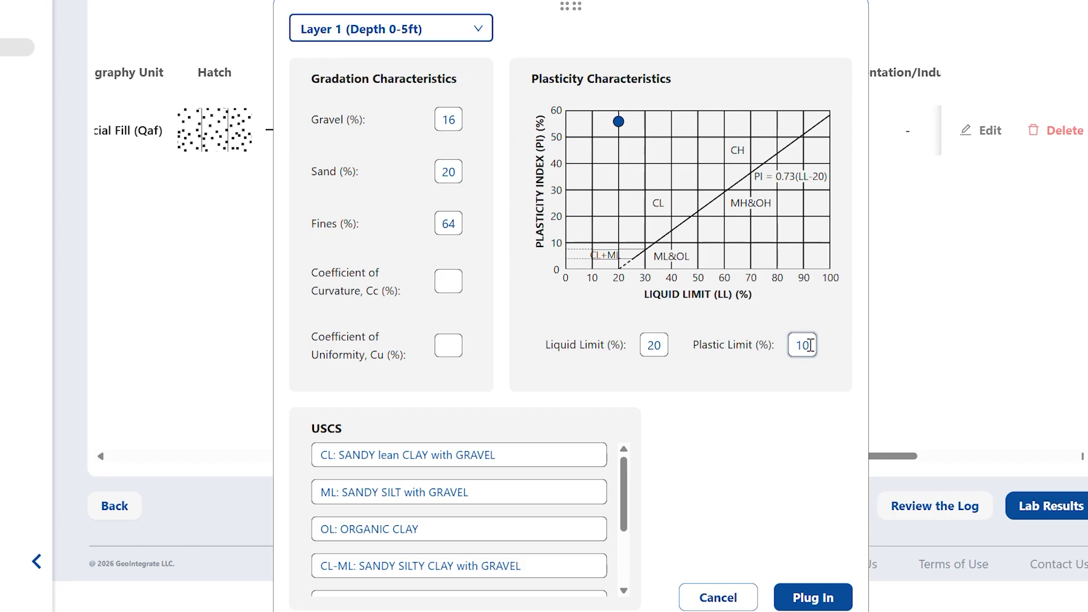
{"action": "left_click", "coordinate": [671, 464]}
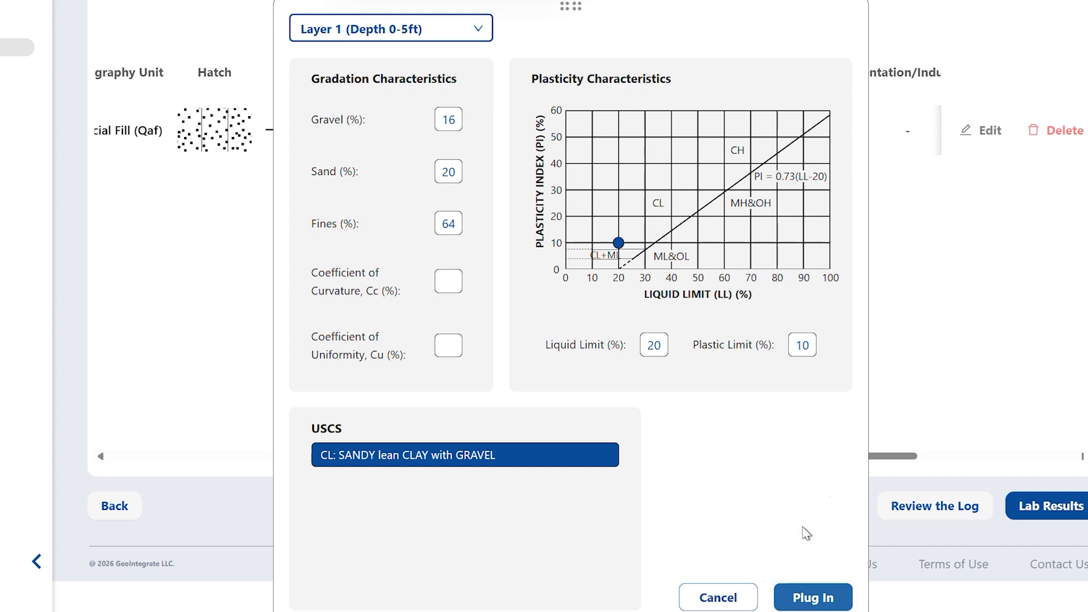
{"action": "left_click", "coordinate": [733, 605]}
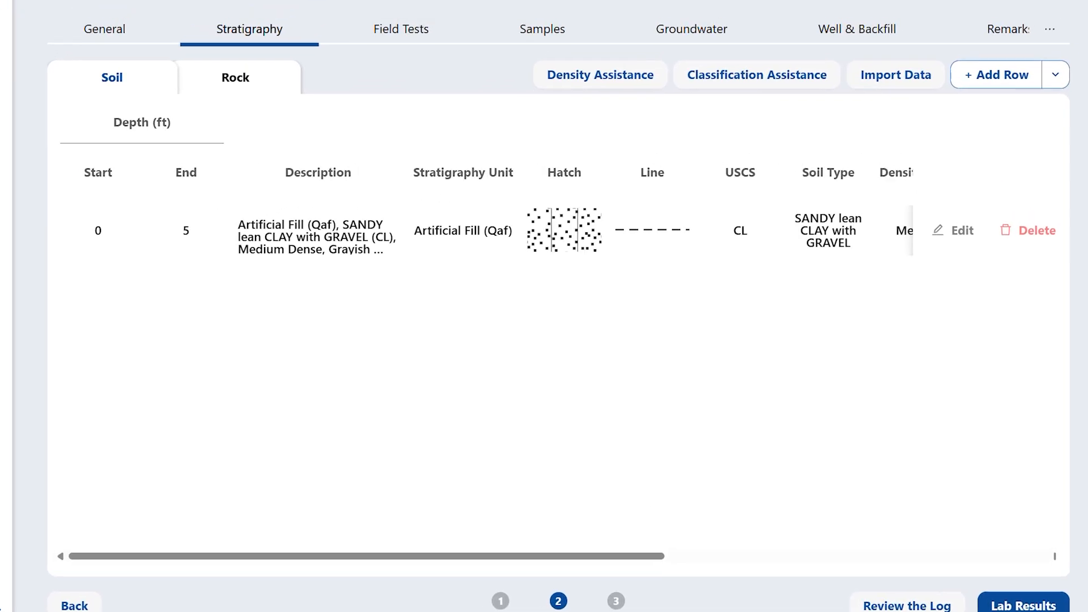
- Add a layer to the rock stratigraphy table from 4 to 10 ft depth and save it
{"action": "left_click", "coordinate": [215, 113]}
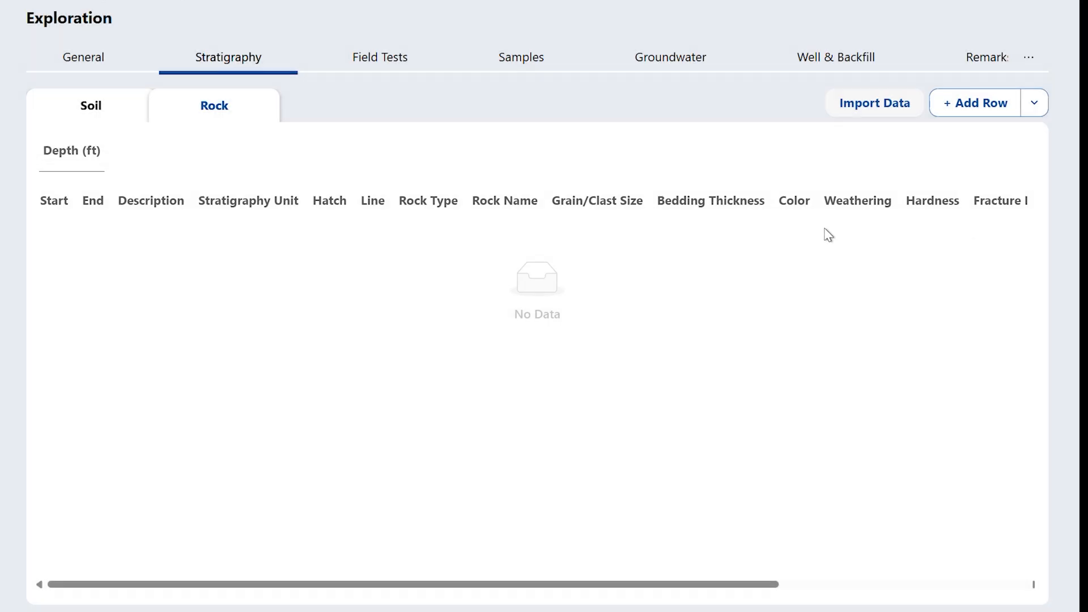
{"action": "left_click", "coordinate": [103, 113]}
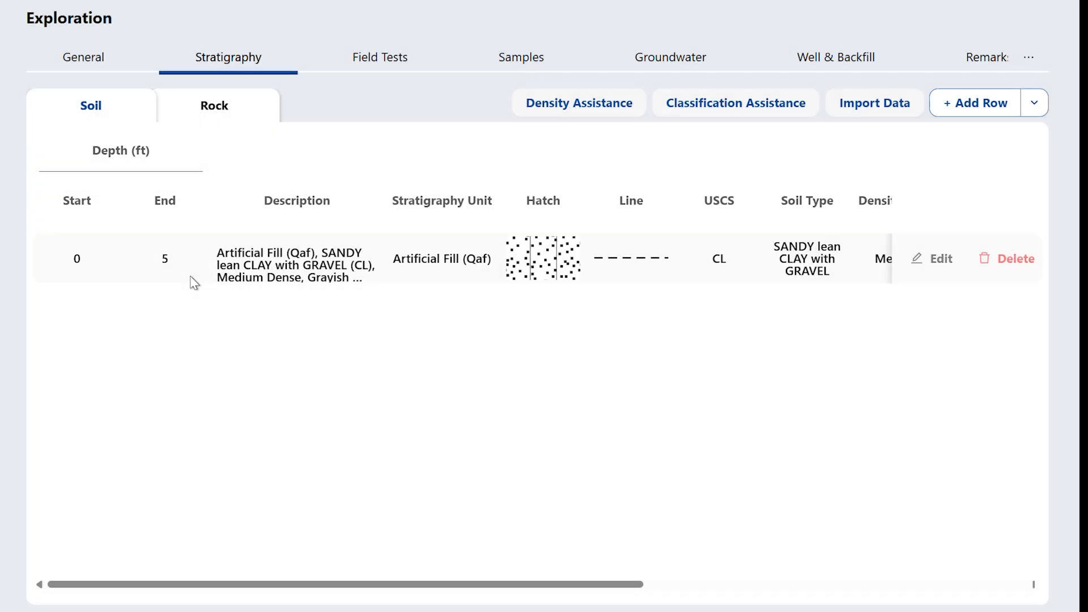
{"action": "left_click", "coordinate": [226, 114]}
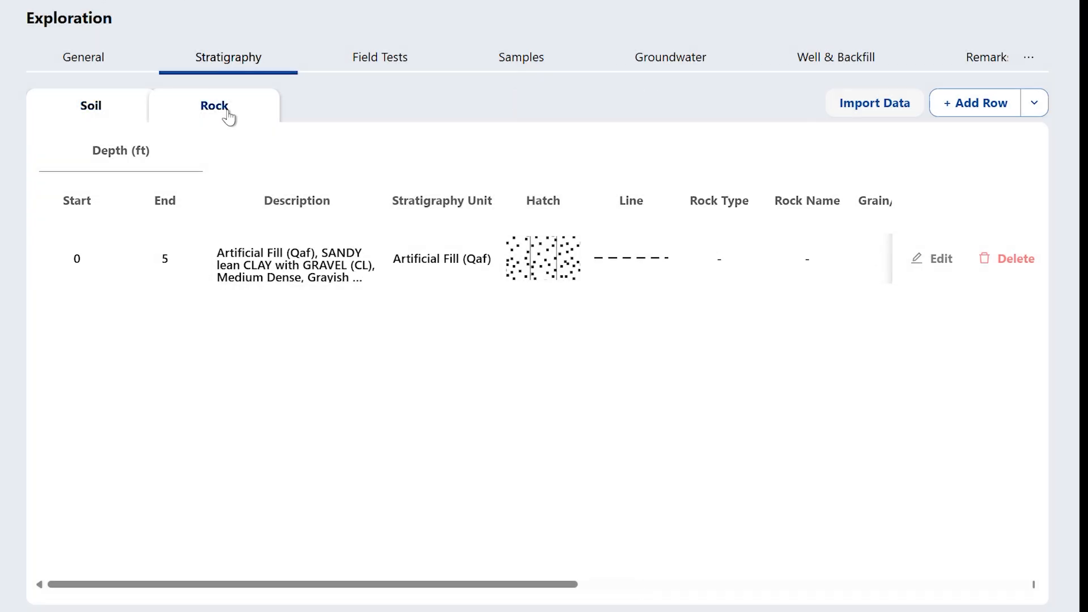
{"action": "left_click", "coordinate": [981, 105]}
{"action": "left_click", "coordinate": [82, 277]}
{"action": "left_click", "coordinate": [168, 280]}
{"action": "left_click", "coordinate": [1009, 286]}
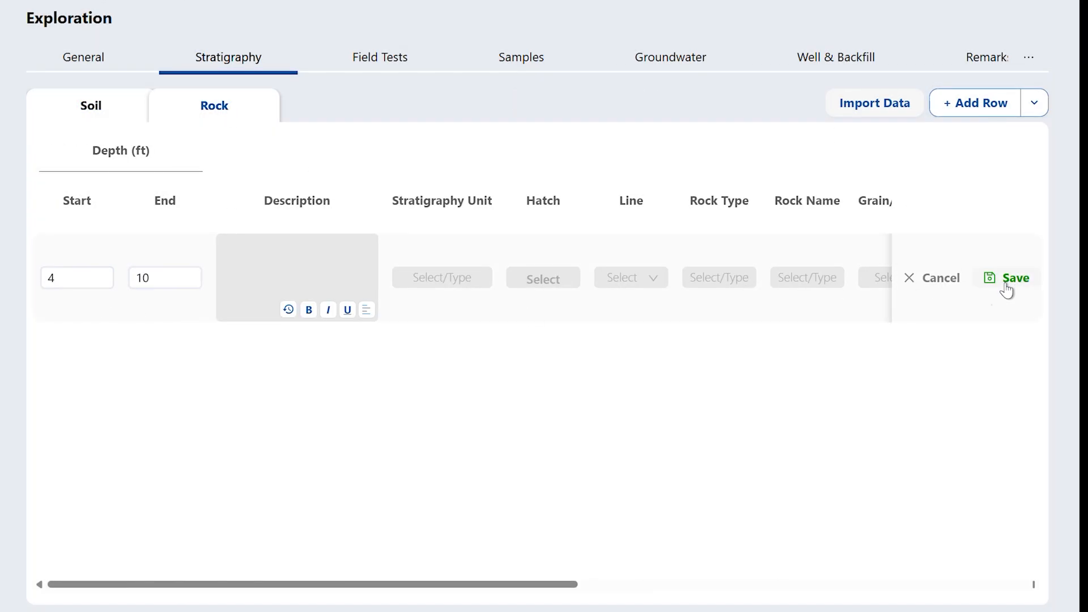
- Cancel the open rock layer row spanning 4 to 10 ft without saving it
{"action": "left_click", "coordinate": [949, 288]}
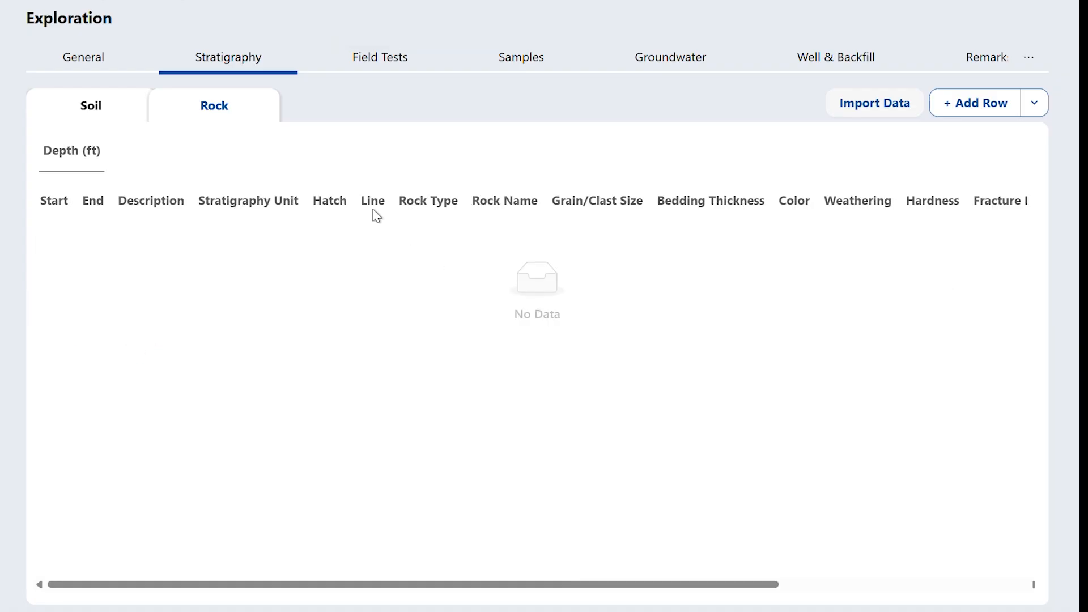
- Look through the field test tables for SPT, CPT, PPT, BPT, DCP, VST and PMT
{"action": "left_click", "coordinate": [382, 68]}
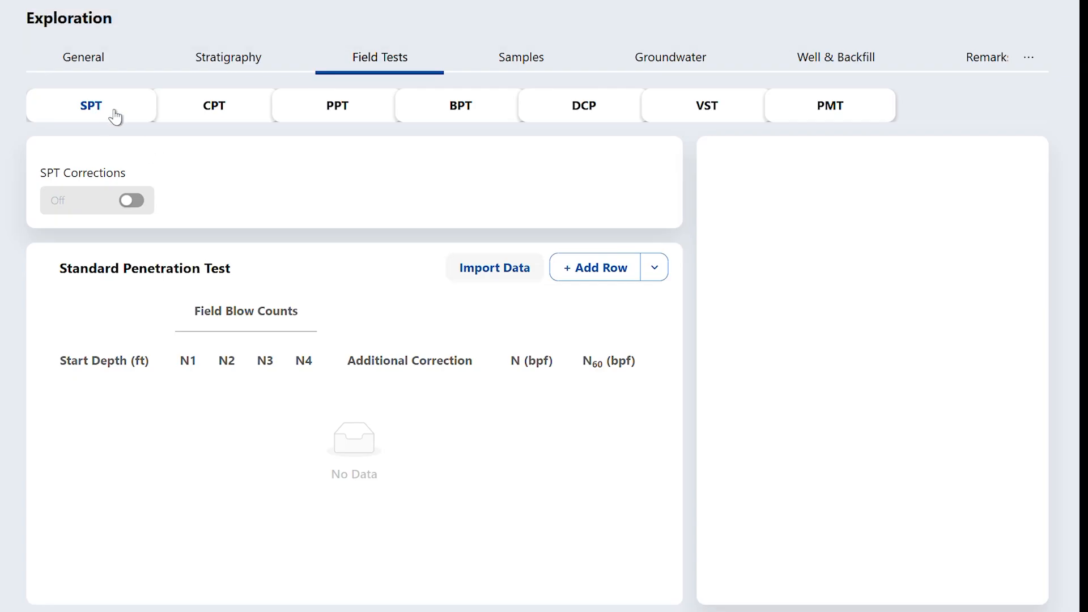
{"action": "left_click", "coordinate": [205, 111]}
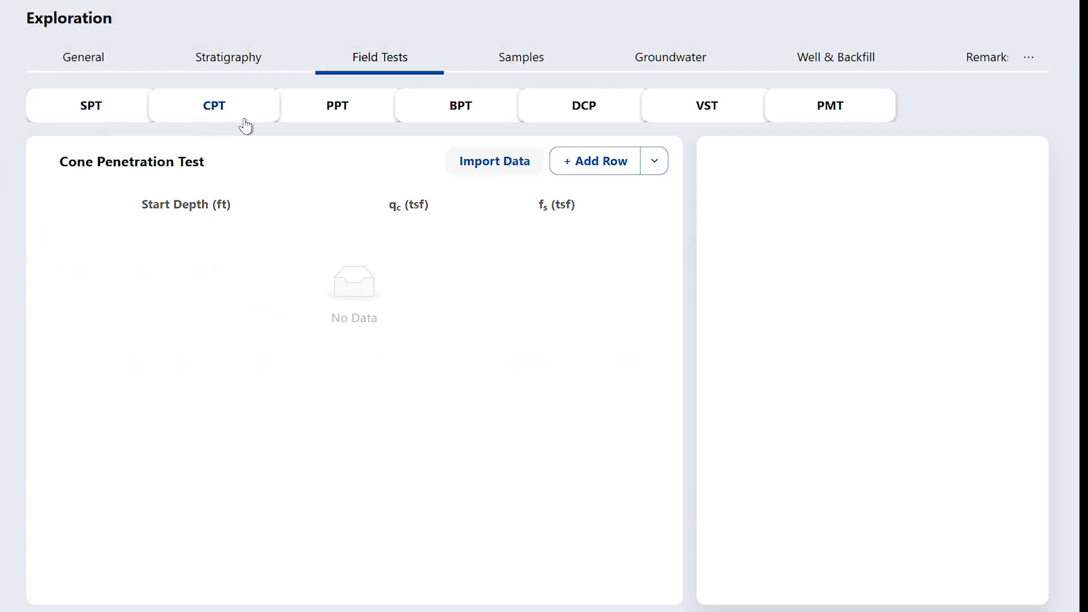
{"action": "left_click", "coordinate": [347, 122]}
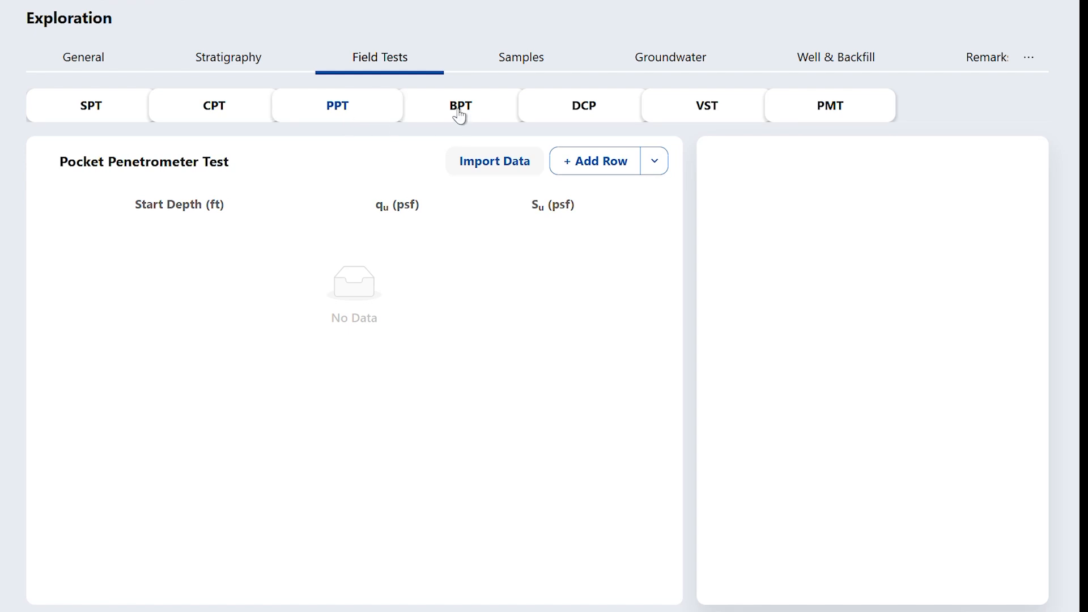
{"action": "left_click", "coordinate": [470, 128]}
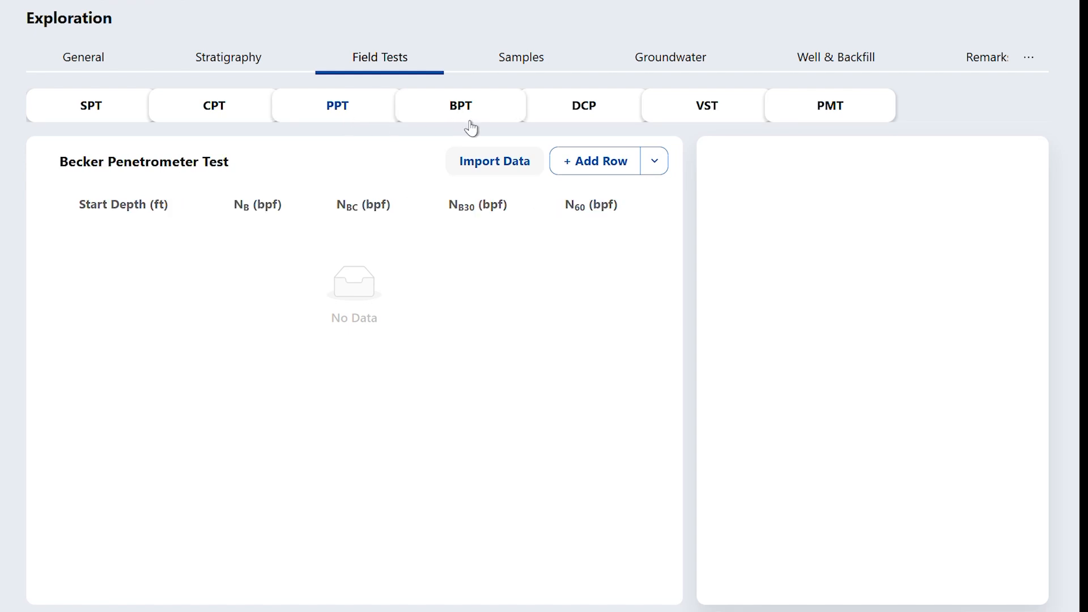
{"action": "left_click", "coordinate": [592, 122]}
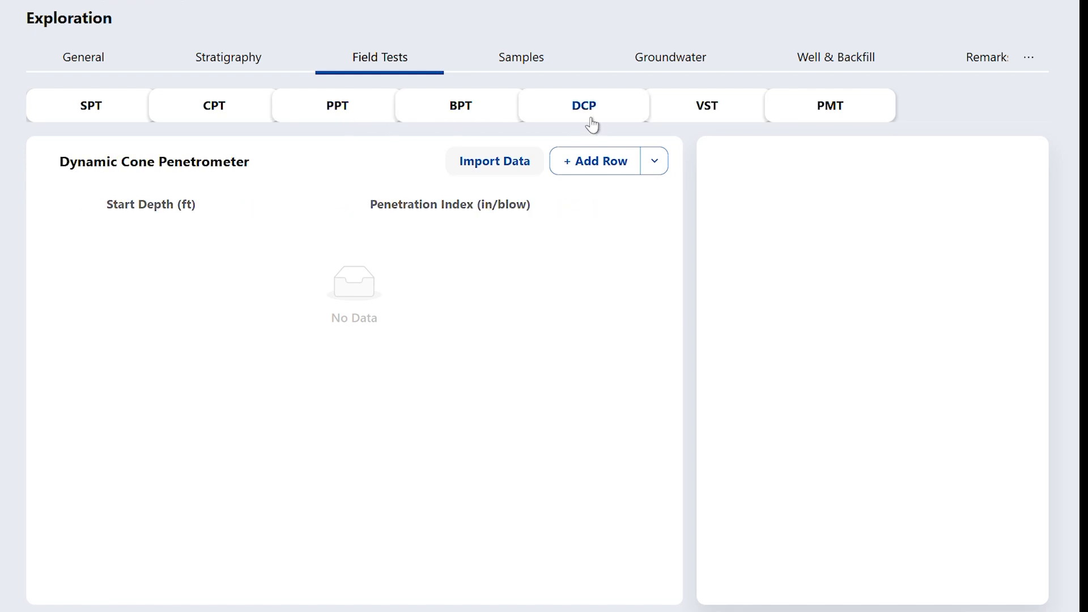
{"action": "left_click", "coordinate": [703, 121]}
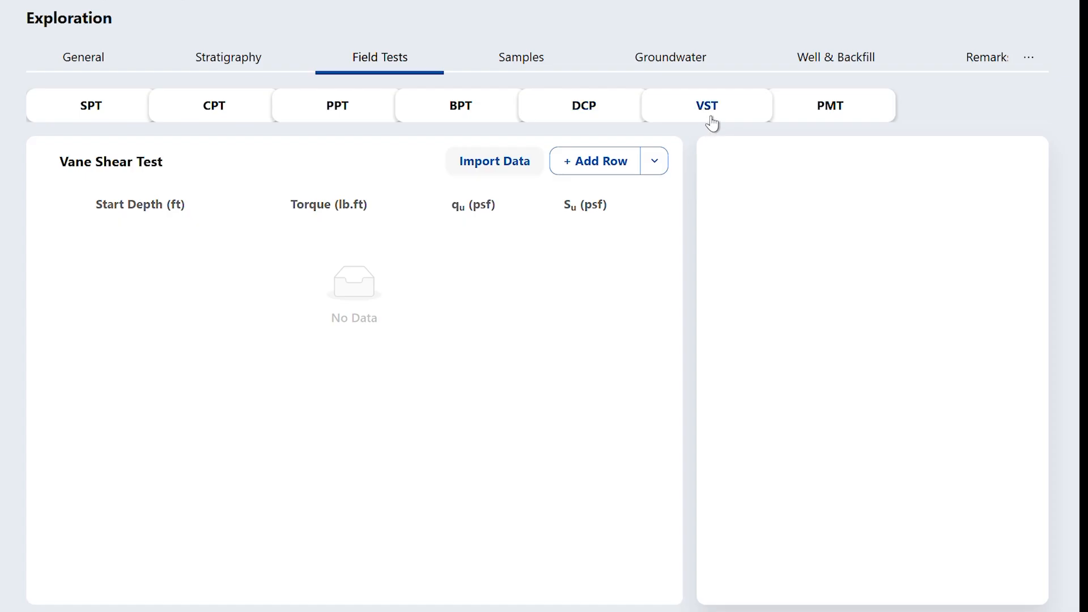
{"action": "left_click", "coordinate": [829, 121]}
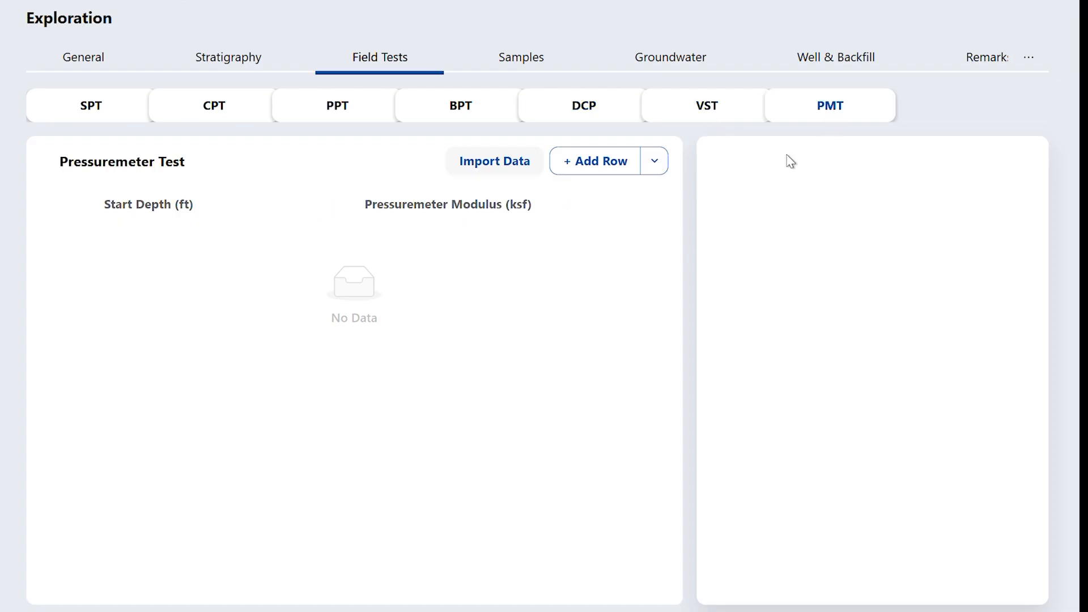
- Return to the Standard Penetration Test table and add one row to it
{"action": "left_click", "coordinate": [109, 115]}
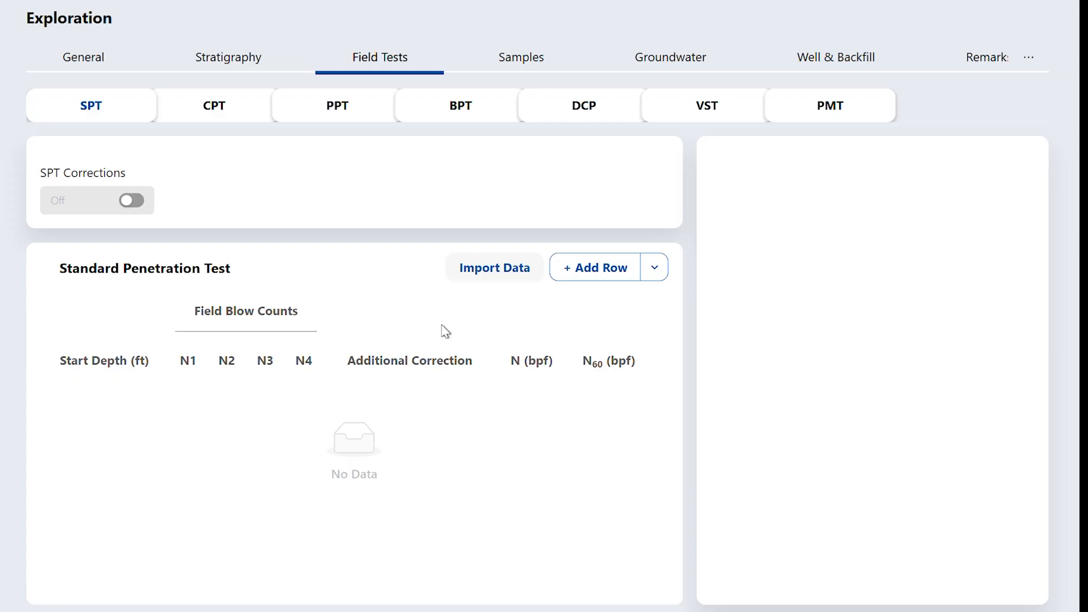
{"action": "left_click", "coordinate": [491, 274]}
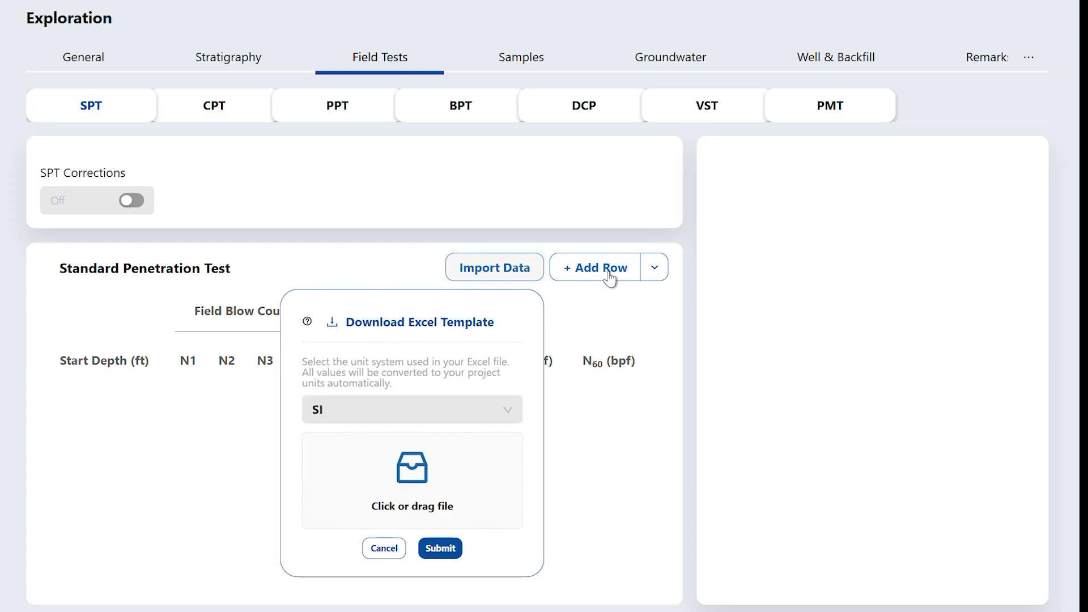
{"action": "left_click", "coordinate": [656, 268]}
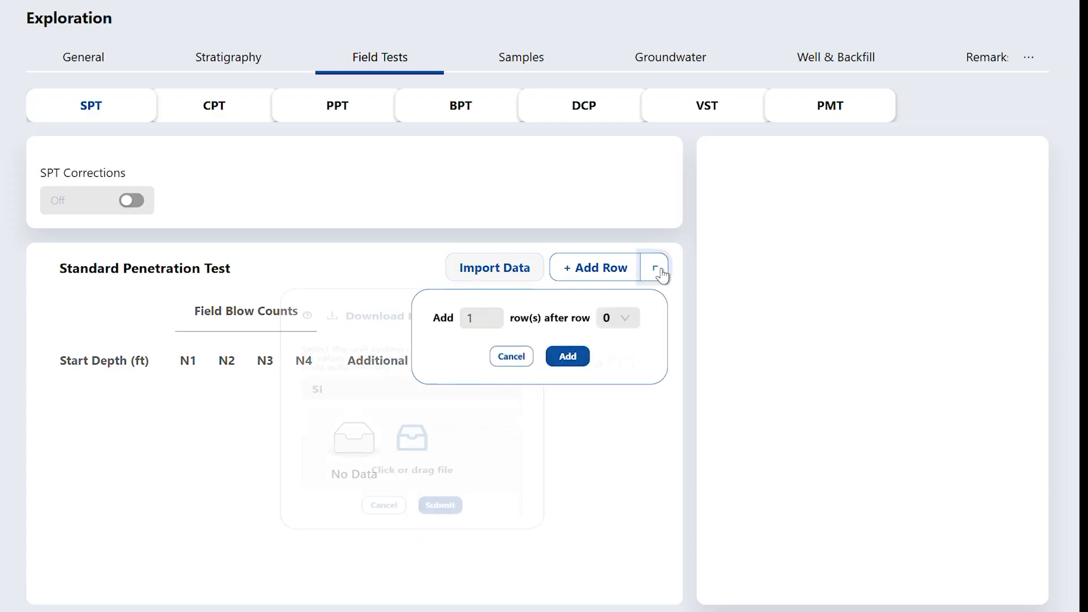
{"action": "left_click", "coordinate": [576, 363]}
- Enter a start depth of 4 ft and field blow counts N1 to N4 of 10 each in the new SPT row
{"action": "left_click", "coordinate": [93, 411]}
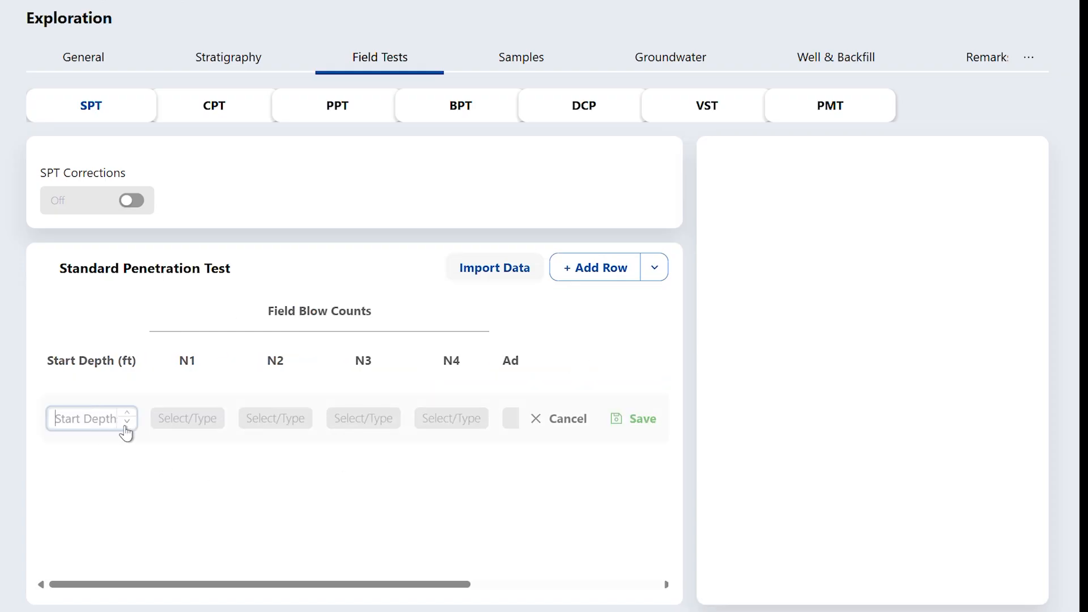
{"action": "type", "text": "4"}
{"action": "left_click", "coordinate": [200, 419]}
{"action": "type", "text": "10"}
{"action": "left_click", "coordinate": [279, 419]}
{"action": "type", "text": "10"}
{"action": "left_click", "coordinate": [374, 419]}
{"action": "type", "text": "10"}
{"action": "left_click", "coordinate": [448, 420]}
{"action": "type", "text": "10"}
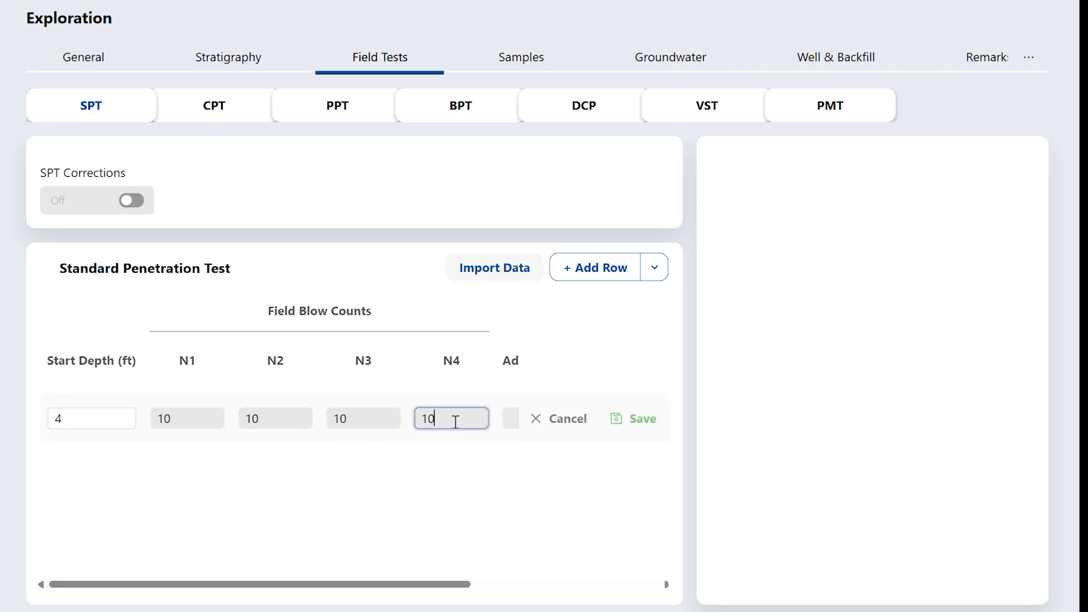
{"action": "left_click", "coordinate": [531, 456]}
{"action": "left_click_drag", "start_coordinate": [411, 588], "coordinate": [508, 537]}
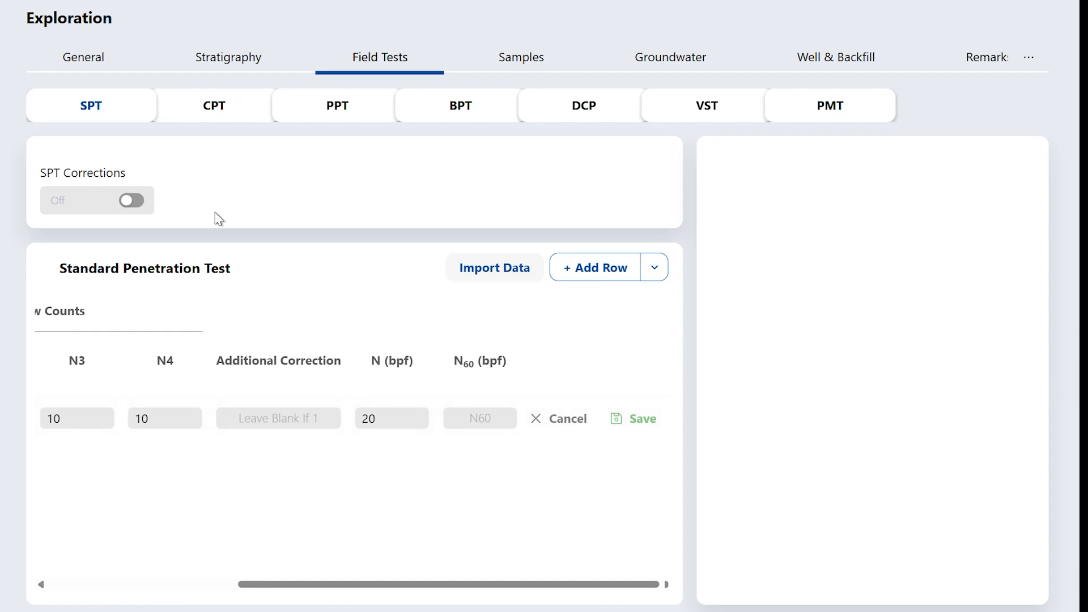
- Turn on SPT corrections with the standard sampler, an 8 in borehole diameter and a rod length correction of 6, and save the SPT row
{"action": "left_click", "coordinate": [131, 202]}
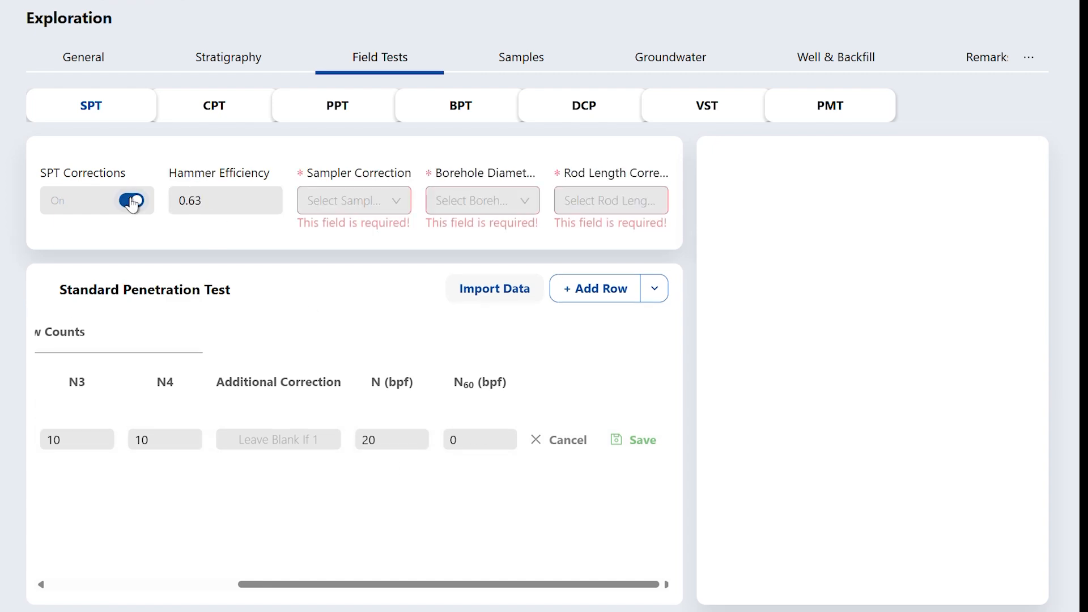
{"action": "left_click", "coordinate": [354, 211]}
{"action": "left_click", "coordinate": [379, 240]}
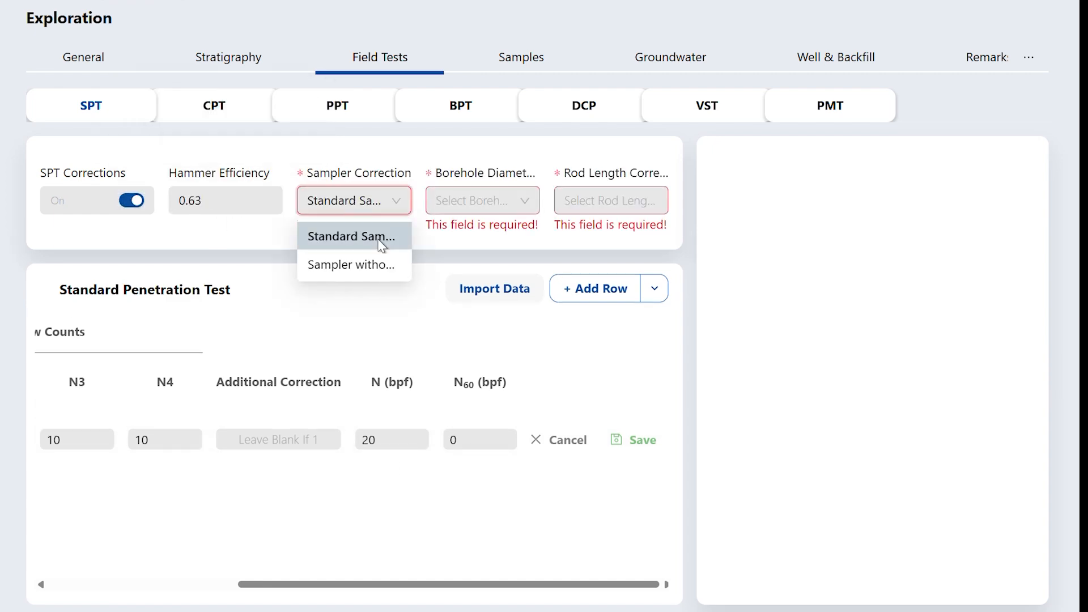
{"action": "left_click", "coordinate": [469, 202]}
{"action": "left_click", "coordinate": [481, 295]}
{"action": "left_click", "coordinate": [617, 194]}
{"action": "type", "text": "6"}
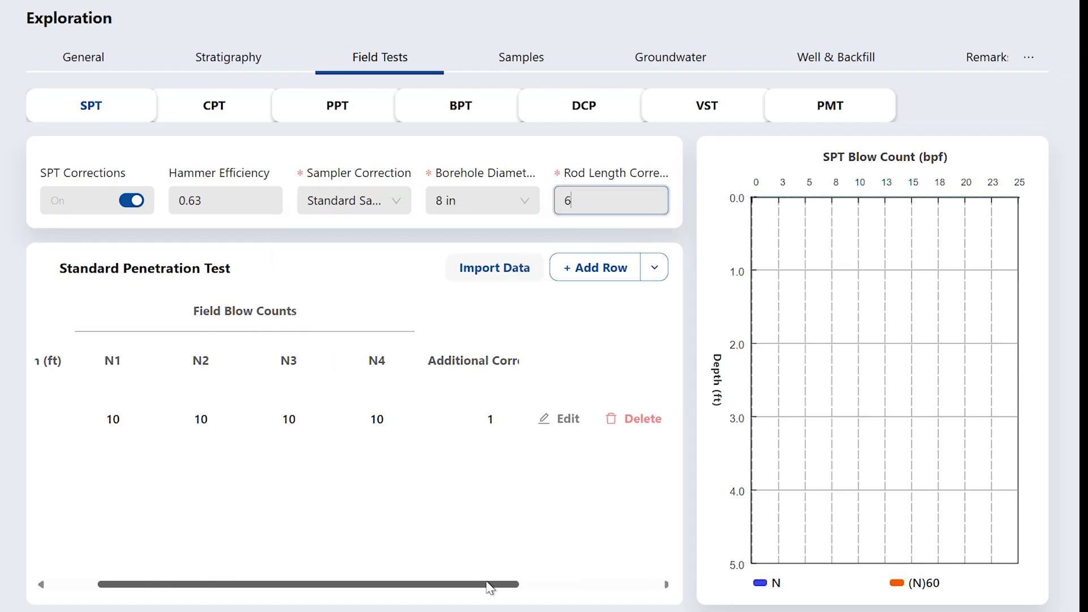
{"action": "left_click", "coordinate": [570, 148]}
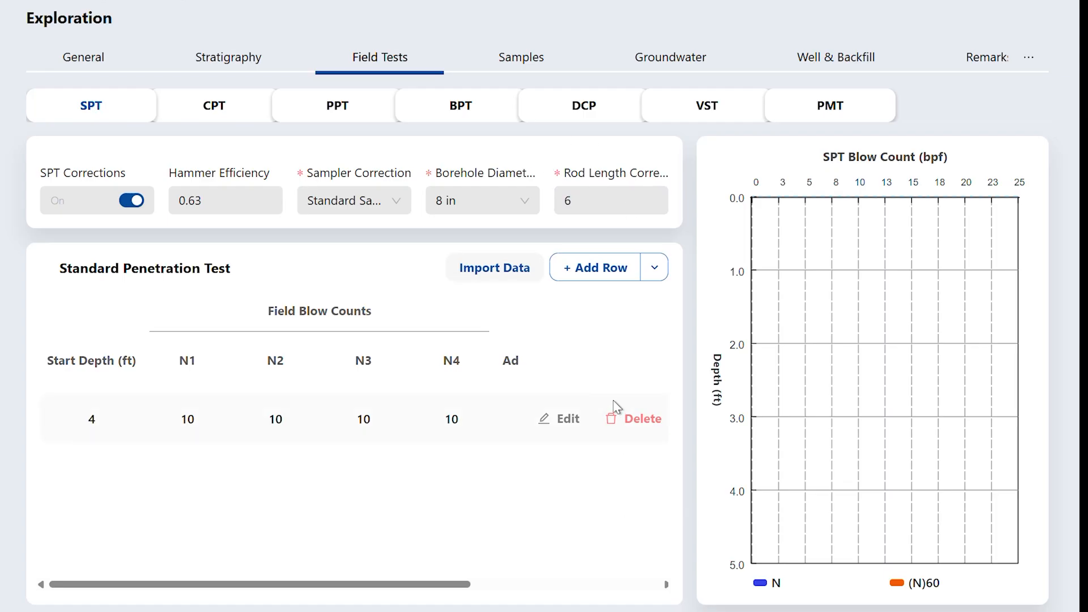
- Reopen the 4 ft SPT row for editing and examine its Additional Correction options
{"action": "left_click", "coordinate": [561, 419]}
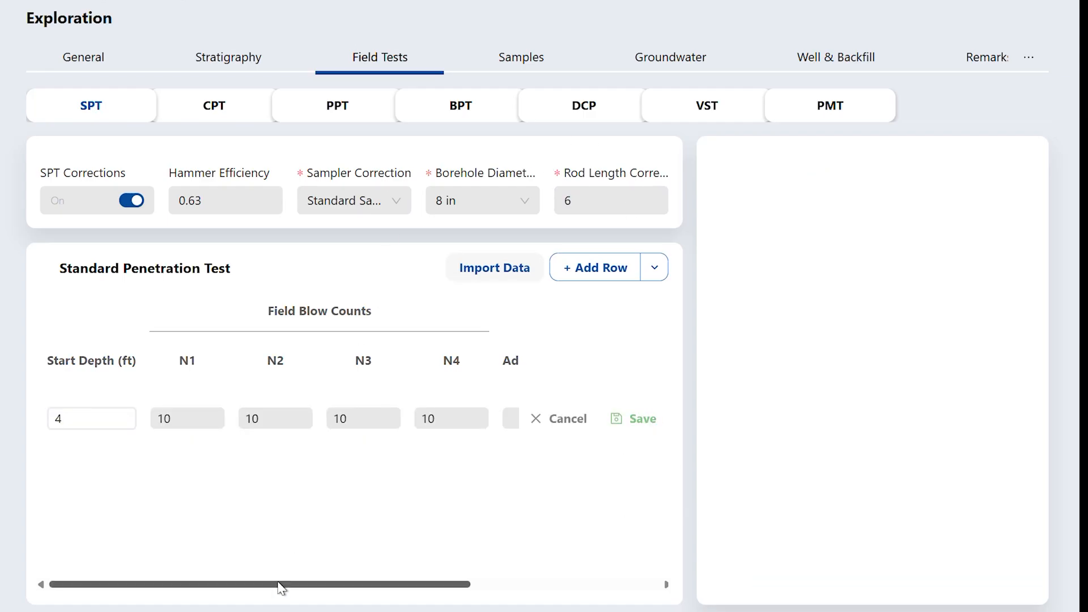
{"action": "left_click_drag", "start_coordinate": [282, 584], "coordinate": [478, 586]}
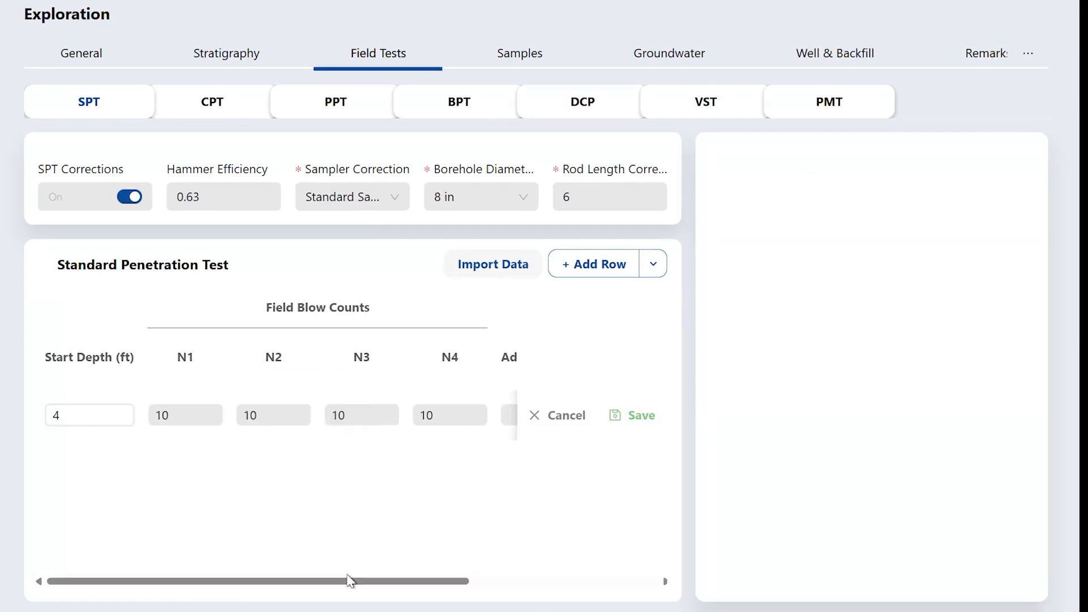
{"action": "left_click_drag", "start_coordinate": [389, 586], "coordinate": [556, 588]}
{"action": "left_click", "coordinate": [339, 409]}
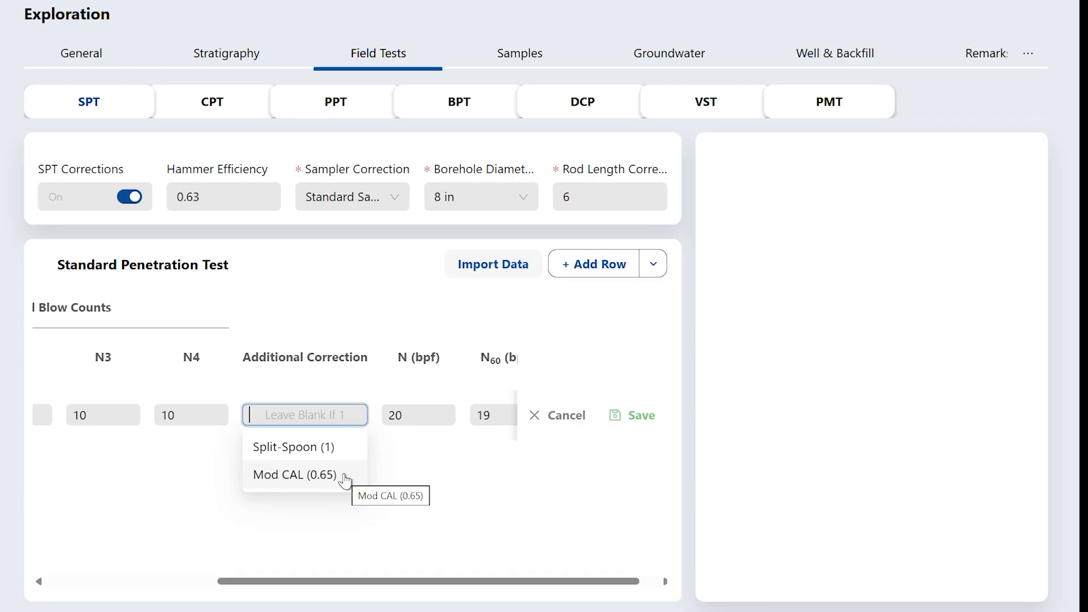
{"action": "left_click", "coordinate": [406, 454]}
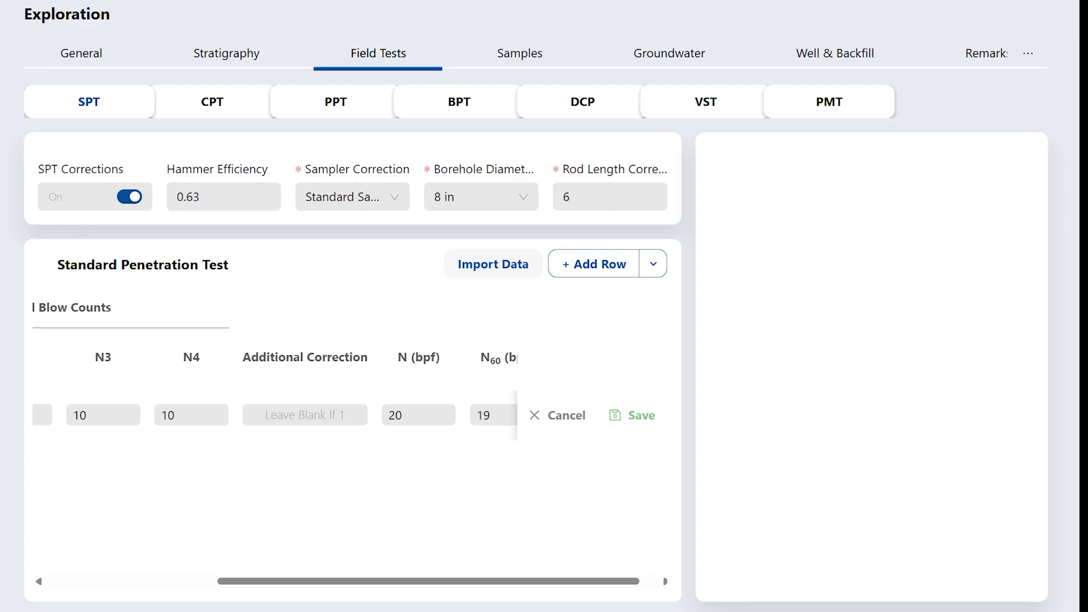
- Examine the entry fields of a blank row in the Cone, Pocket and Becker Penetrometer Test tables
{"action": "left_click", "coordinate": [226, 112]}
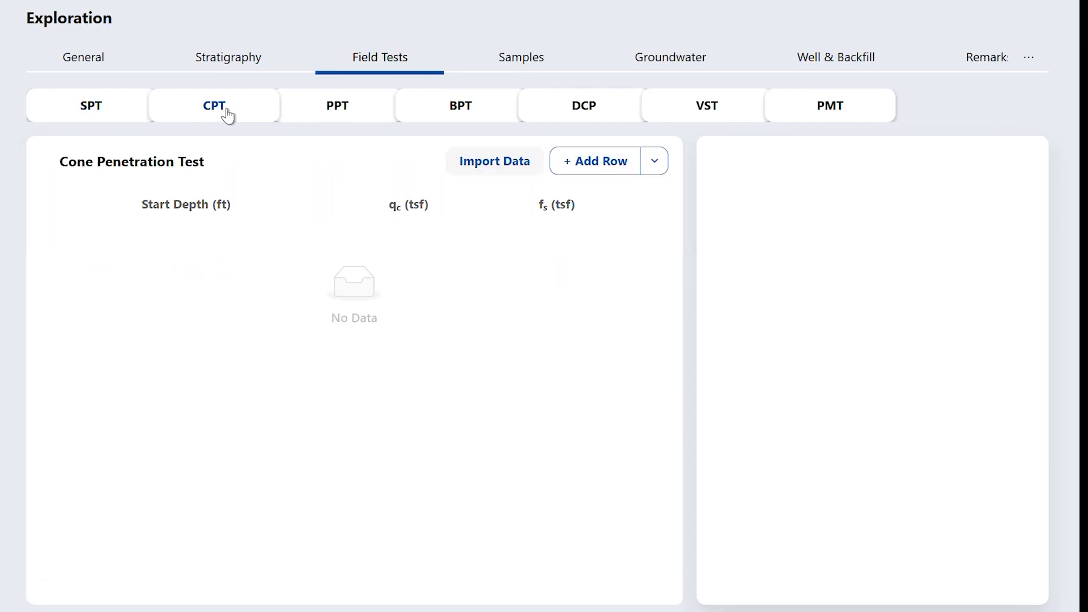
{"action": "left_click", "coordinate": [604, 168]}
{"action": "left_click", "coordinate": [254, 261]}
{"action": "left_click", "coordinate": [406, 261]}
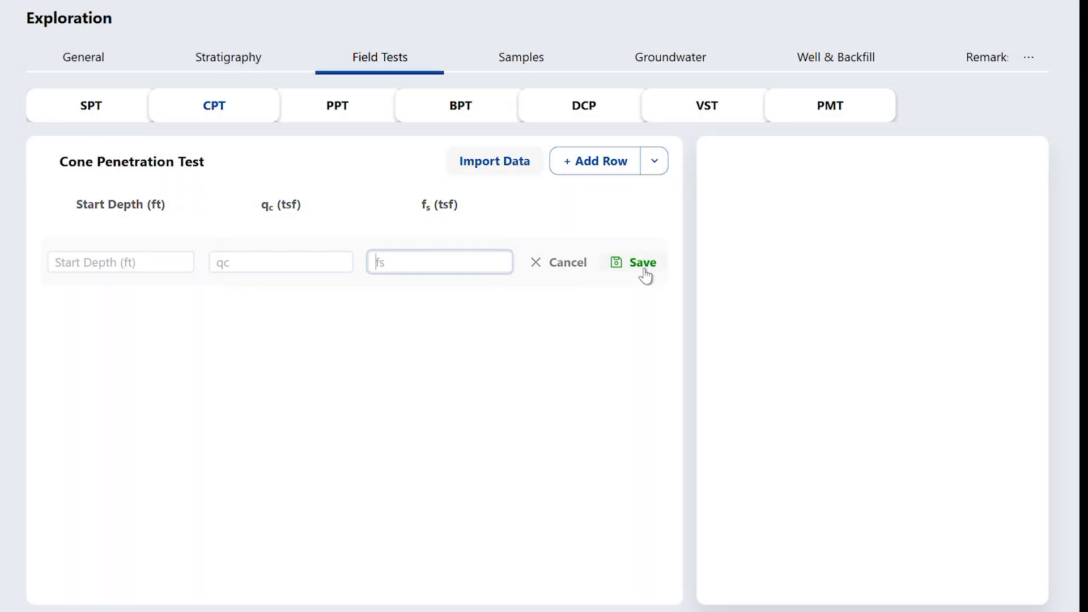
{"action": "left_click", "coordinate": [347, 117]}
{"action": "left_click", "coordinate": [567, 161]}
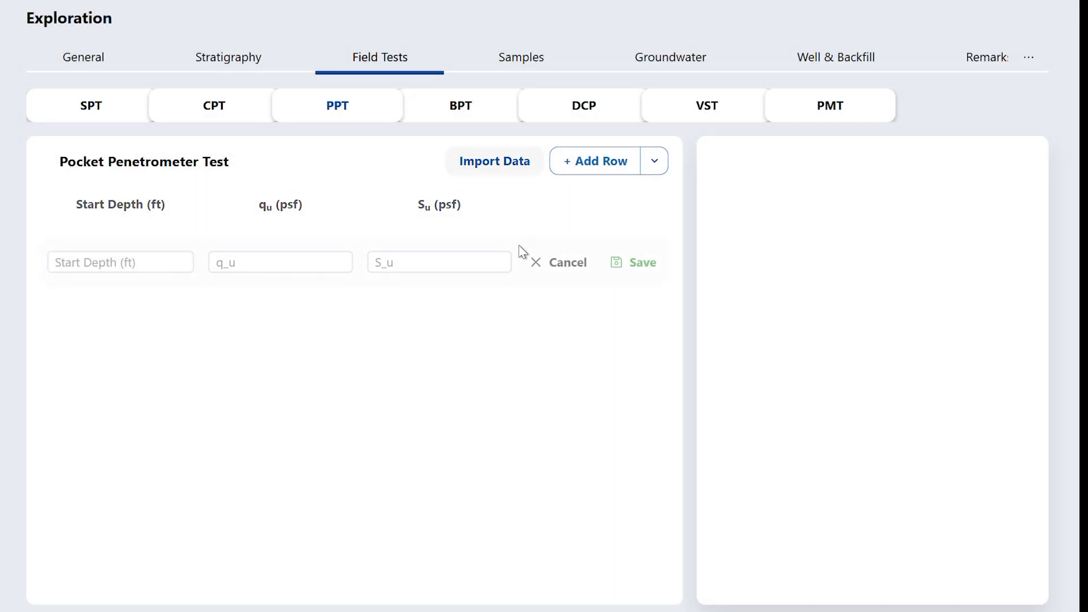
{"action": "left_click", "coordinate": [475, 109]}
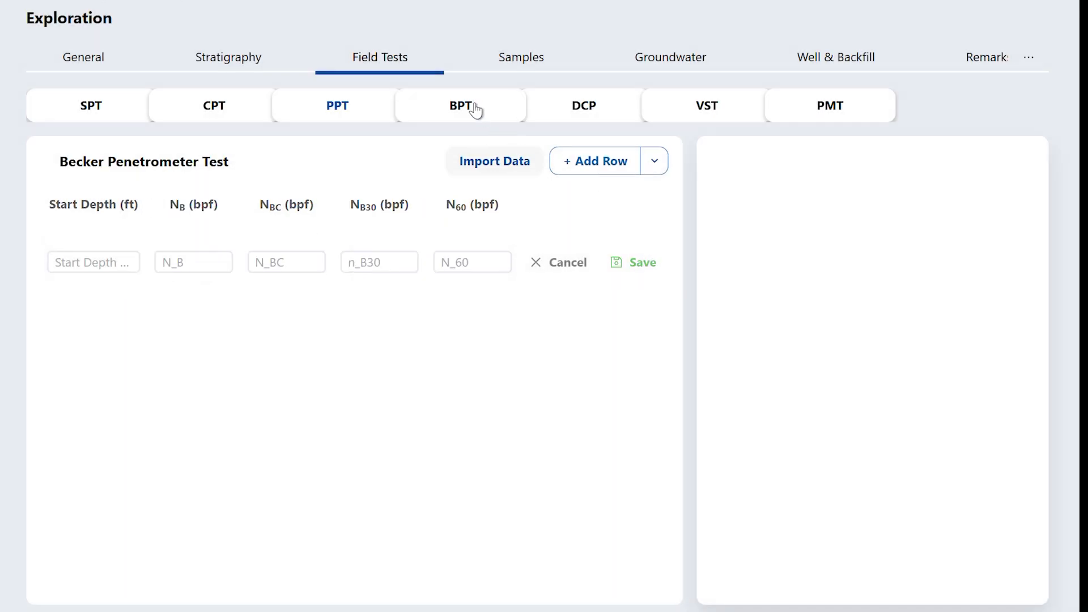
{"action": "left_click", "coordinate": [618, 154]}
- Examine the entry fields of a blank row in the Dynamic Cone Penetrometer, Vane Shear Test and Pressuremeter Test tables
{"action": "left_click", "coordinate": [592, 113]}
{"action": "left_click", "coordinate": [617, 168]}
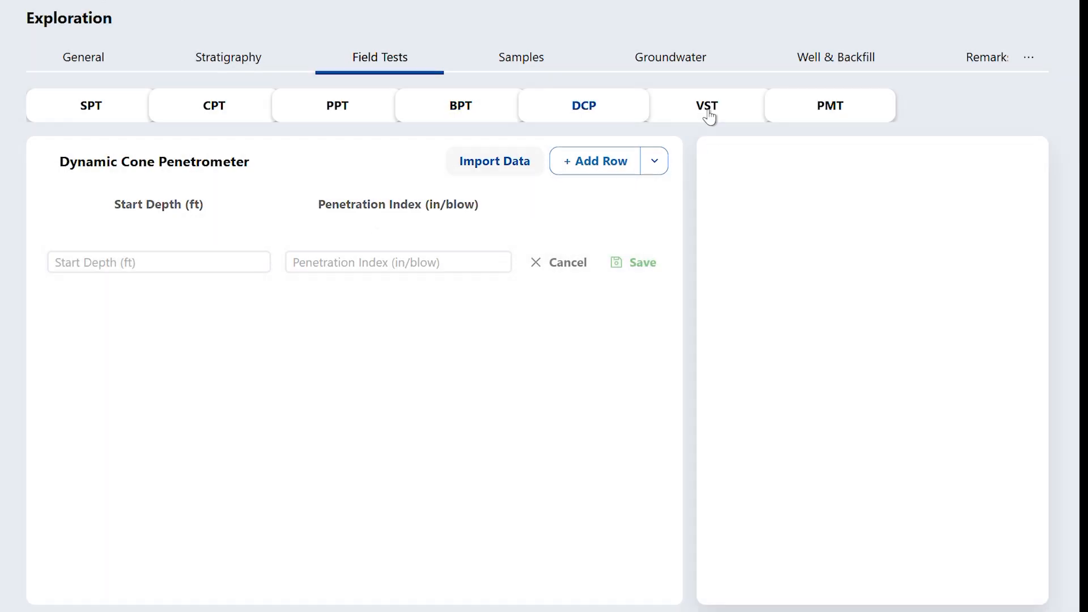
{"action": "left_click", "coordinate": [706, 116]}
{"action": "left_click", "coordinate": [595, 163]}
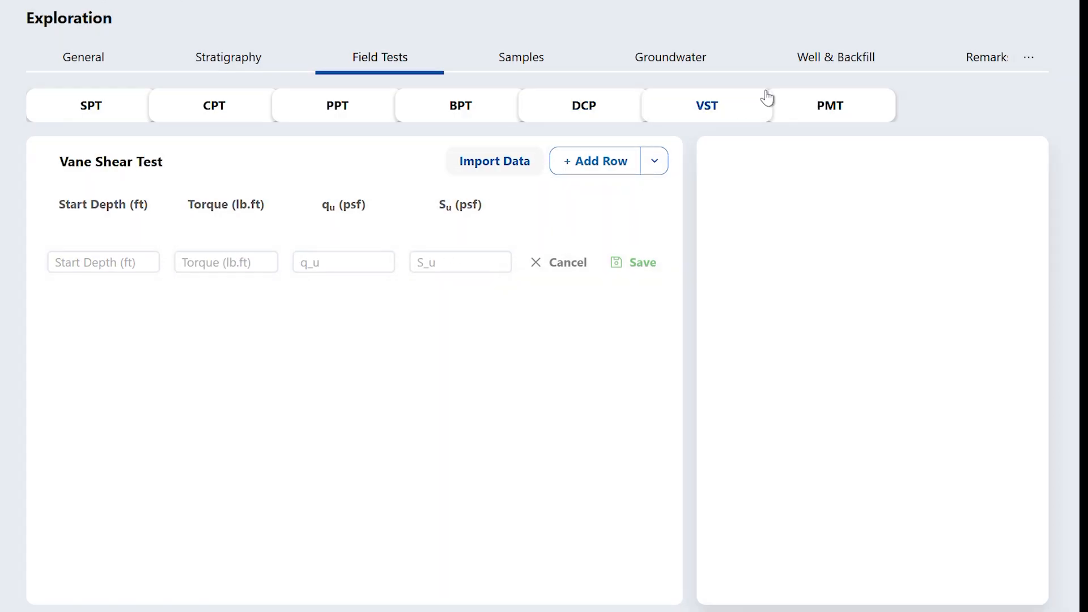
{"action": "left_click", "coordinate": [841, 110]}
{"action": "left_click", "coordinate": [574, 154]}
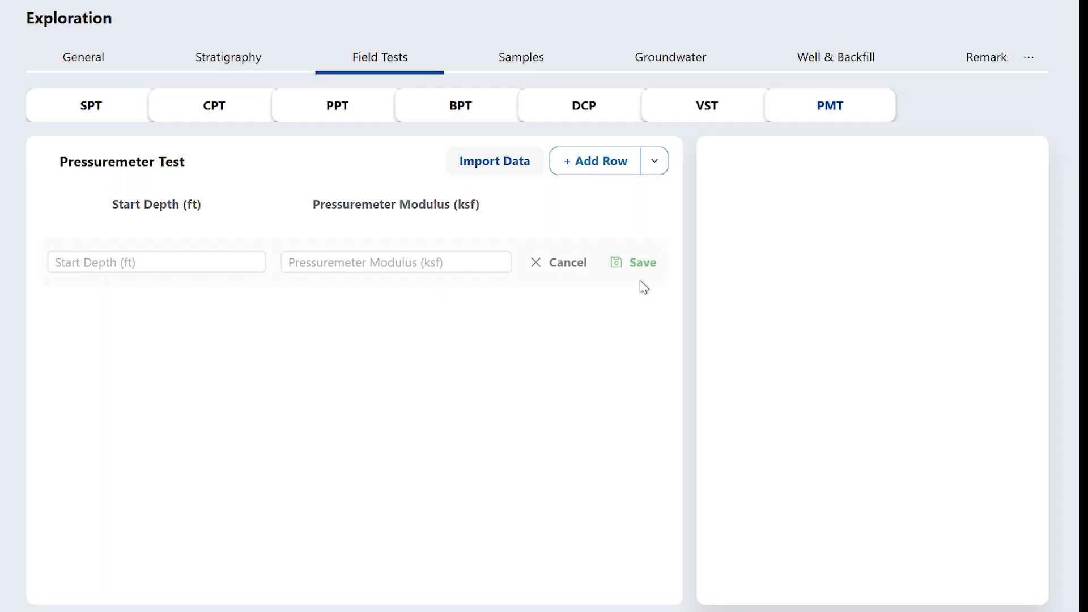
- Open the boring's samples and look over the Soil, Rock and Other sample tables
{"action": "left_click", "coordinate": [539, 63]}
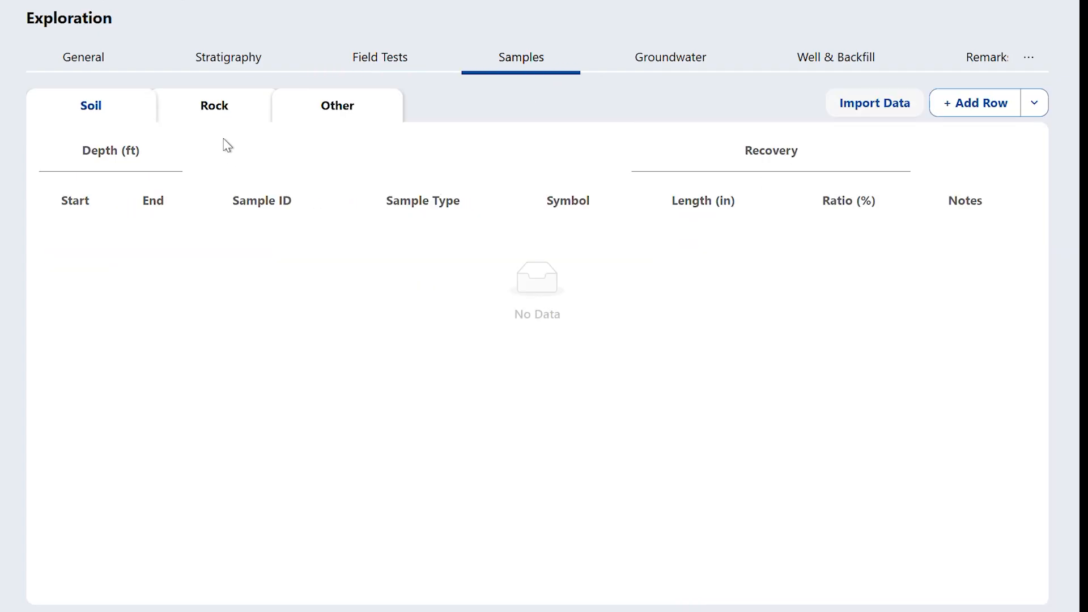
{"action": "left_click", "coordinate": [225, 116]}
{"action": "left_click", "coordinate": [358, 113]}
- Add a soil sample from 2 to 3 ft with ID SS01 and type Split-Spoon, and save it
{"action": "left_click", "coordinate": [84, 121]}
{"action": "left_click", "coordinate": [974, 108]}
{"action": "left_click", "coordinate": [111, 258]}
{"action": "type", "text": "2"}
{"action": "left_click", "coordinate": [168, 257]}
{"action": "type", "text": "3"}
{"action": "left_click", "coordinate": [338, 266]}
{"action": "type", "text": "SS01"}
{"action": "left_click", "coordinate": [446, 259]}
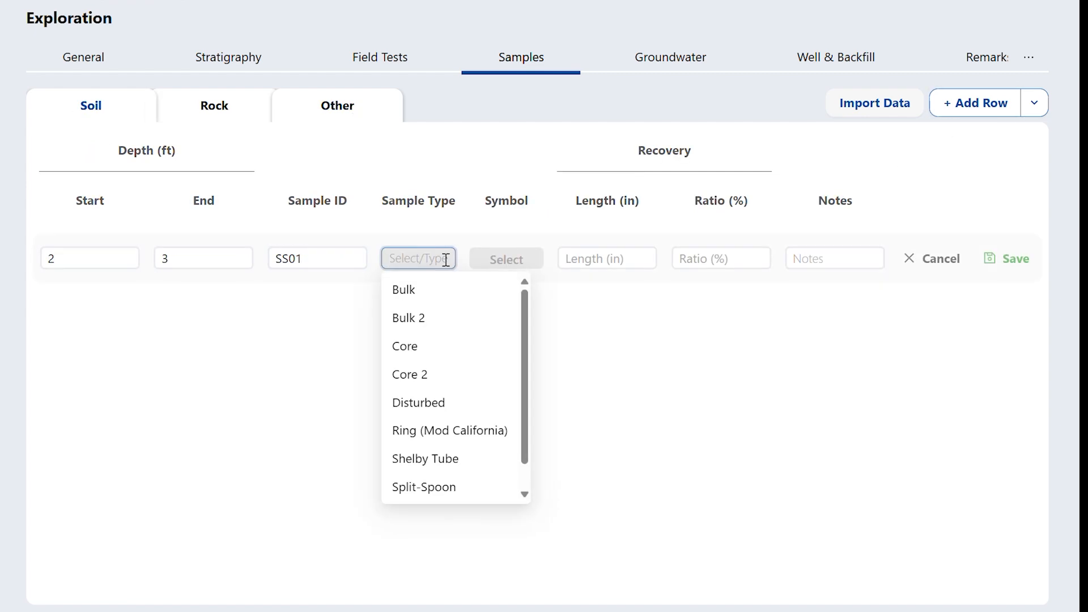
{"action": "left_click", "coordinate": [452, 485]}
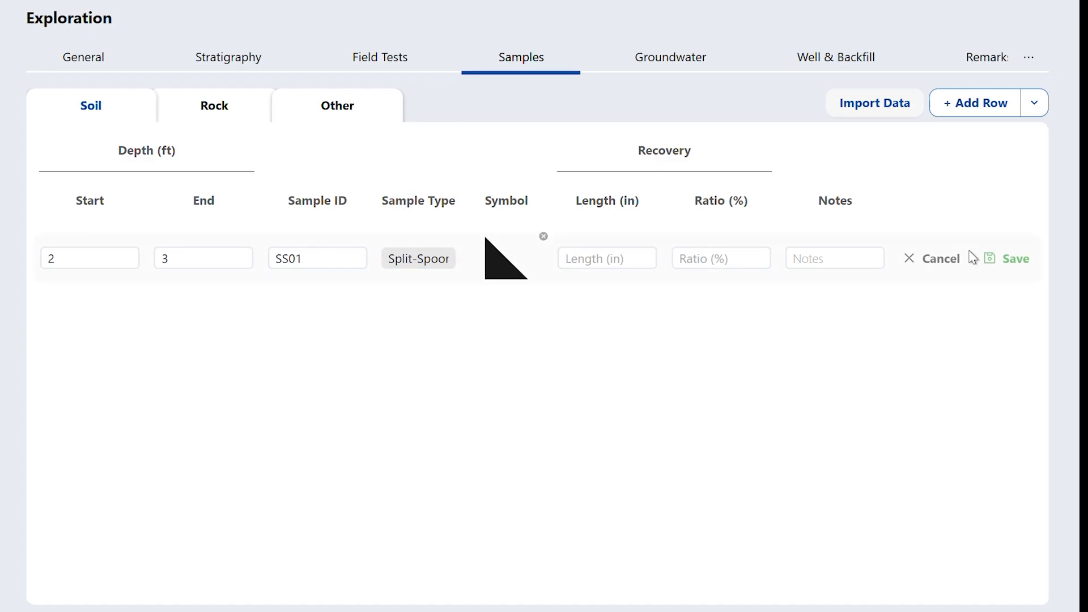
{"action": "left_click", "coordinate": [1001, 262]}
- Examine the entry fields of a blank rock sample row and bring up the Other samples table
{"action": "left_click", "coordinate": [217, 118]}
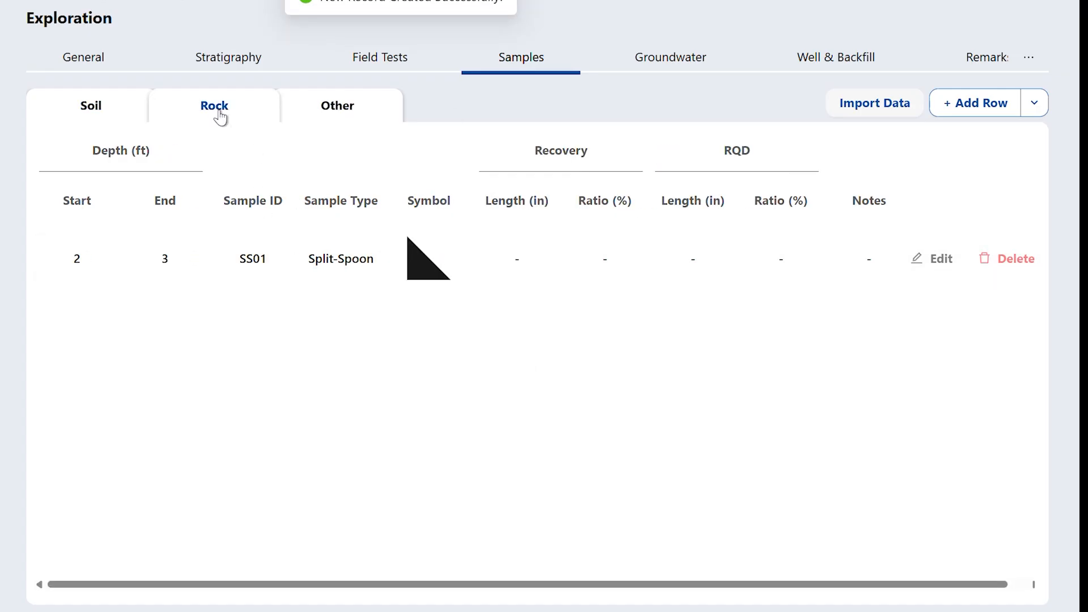
{"action": "left_click", "coordinate": [972, 106]}
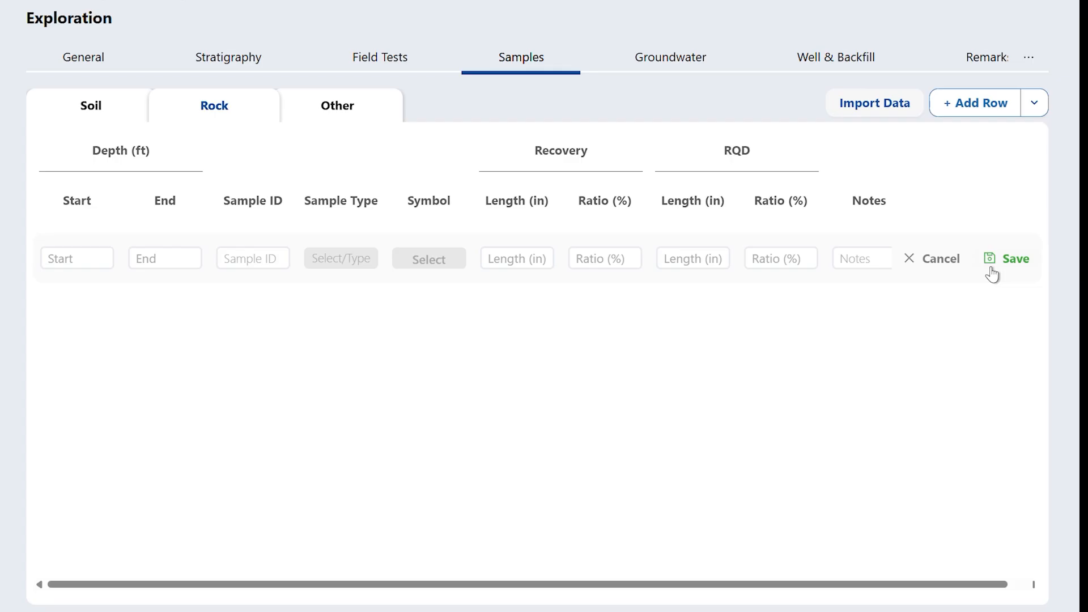
{"action": "left_click", "coordinate": [342, 115]}
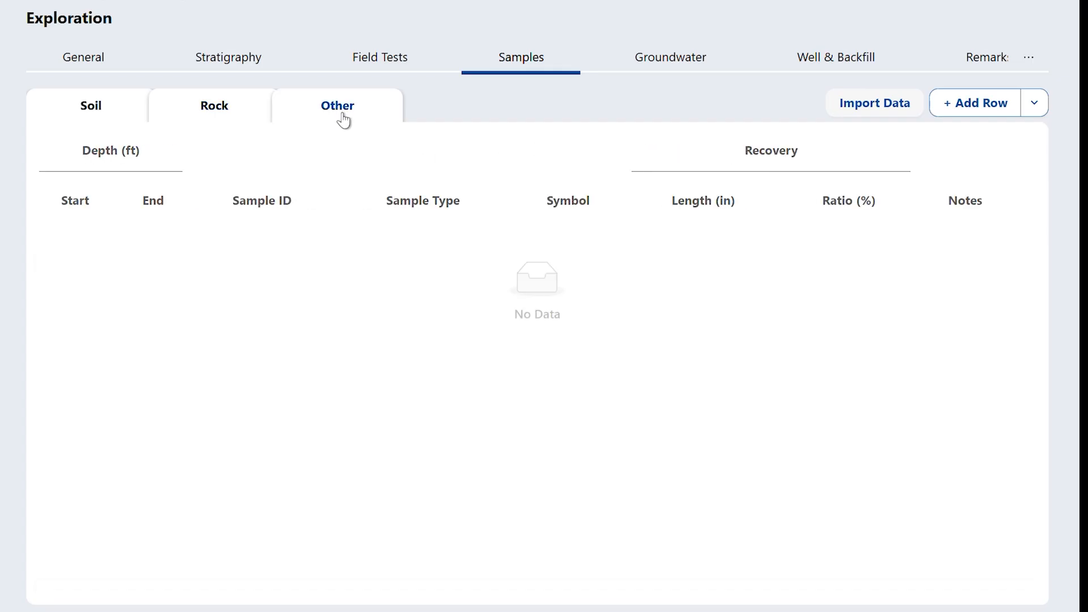
- Examine the entry fields of a blank Other sample row and bring up the boring's groundwater readings
{"action": "left_click", "coordinate": [966, 103]}
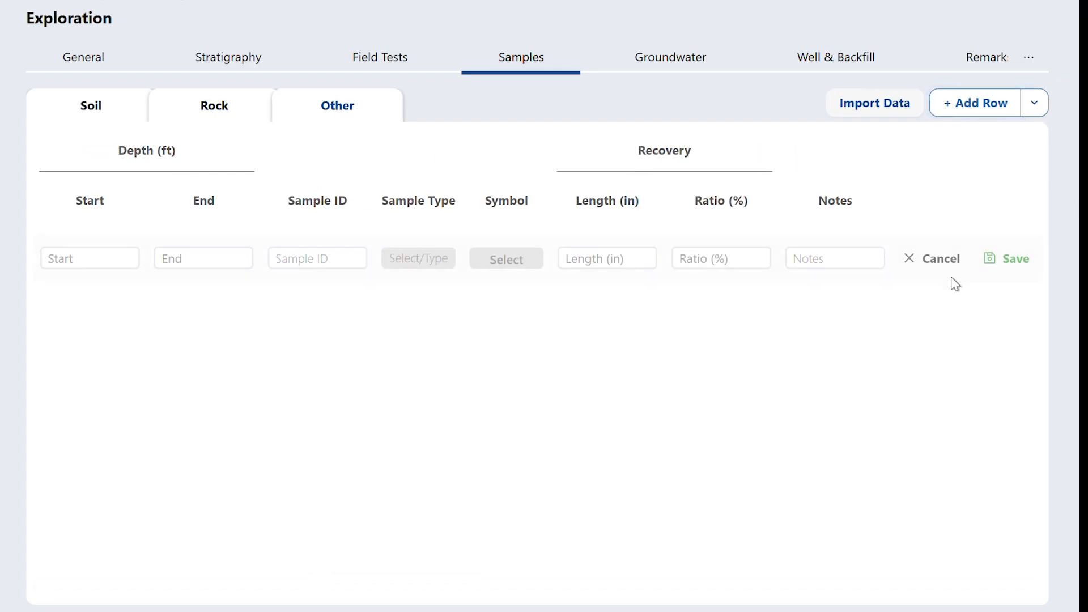
{"action": "left_click", "coordinate": [664, 59]}
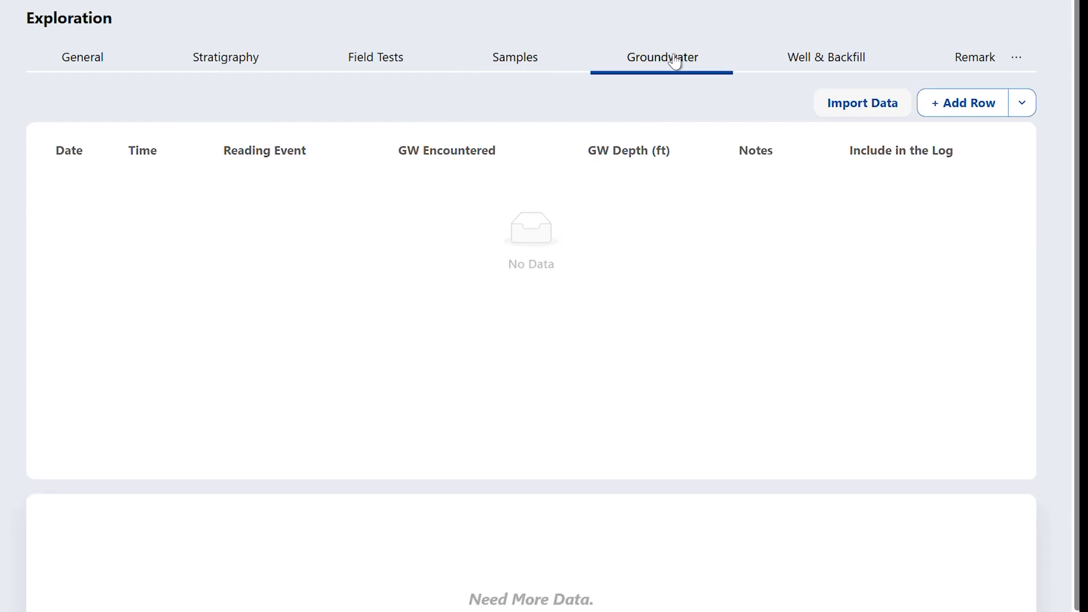
- Add a During Drilling groundwater reading with groundwater encountered at 4 ft, included in the log, and save it
{"action": "left_click", "coordinate": [945, 108]}
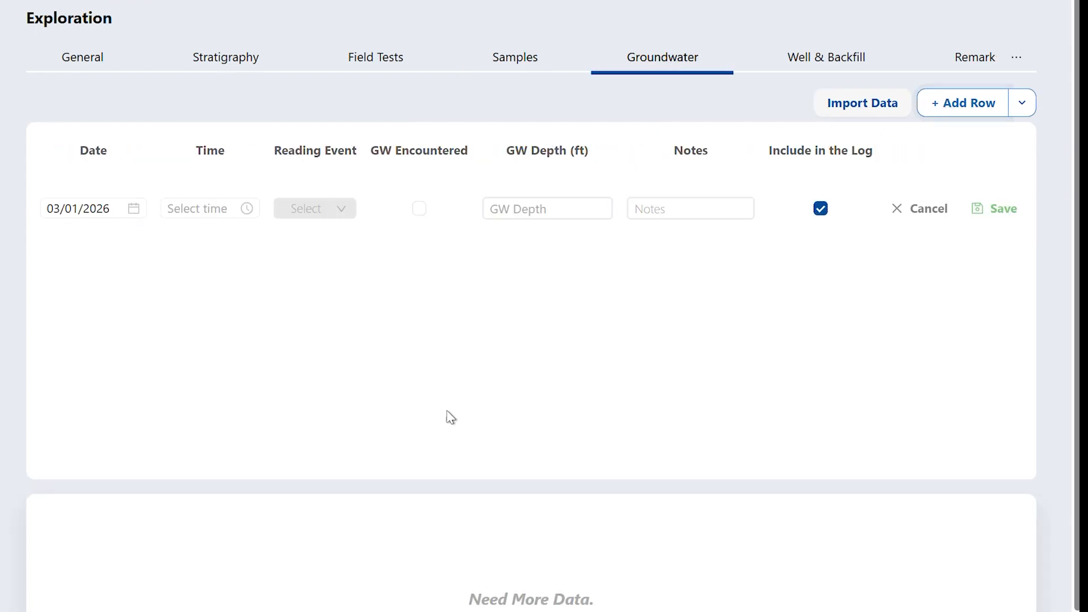
{"action": "left_click", "coordinate": [224, 208]}
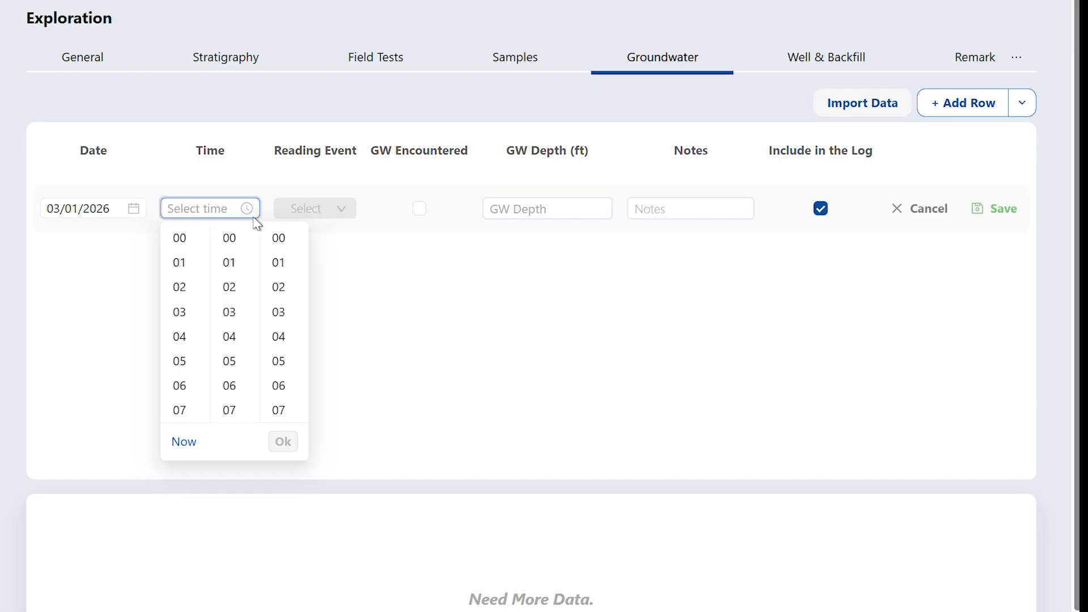
{"action": "left_click", "coordinate": [342, 211]}
{"action": "left_click", "coordinate": [355, 272]}
{"action": "left_click", "coordinate": [226, 207]}
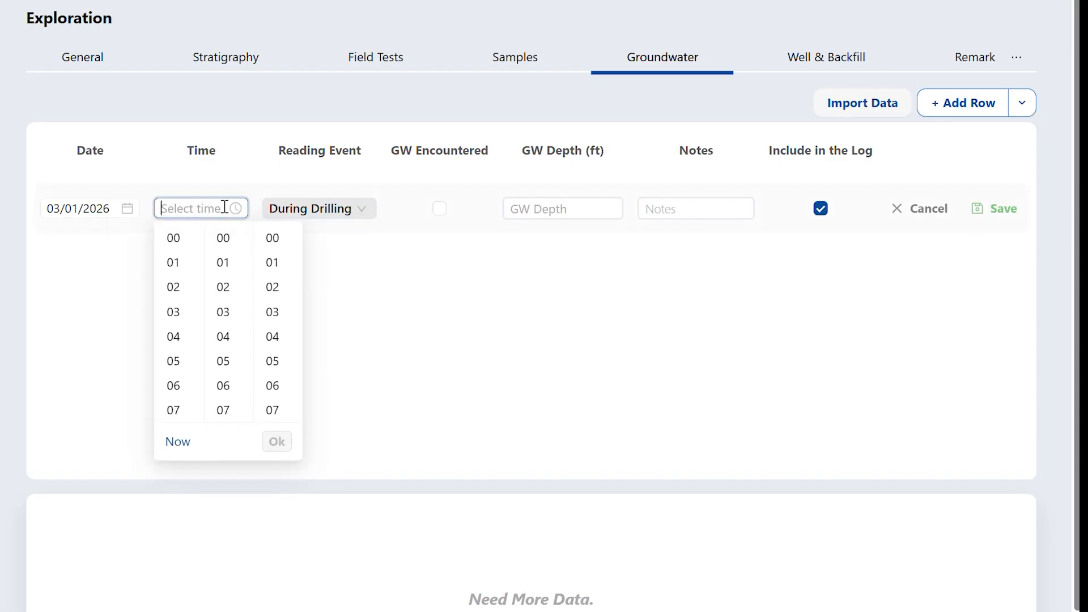
{"action": "left_click", "coordinate": [440, 209]}
{"action": "left_click", "coordinate": [570, 206]}
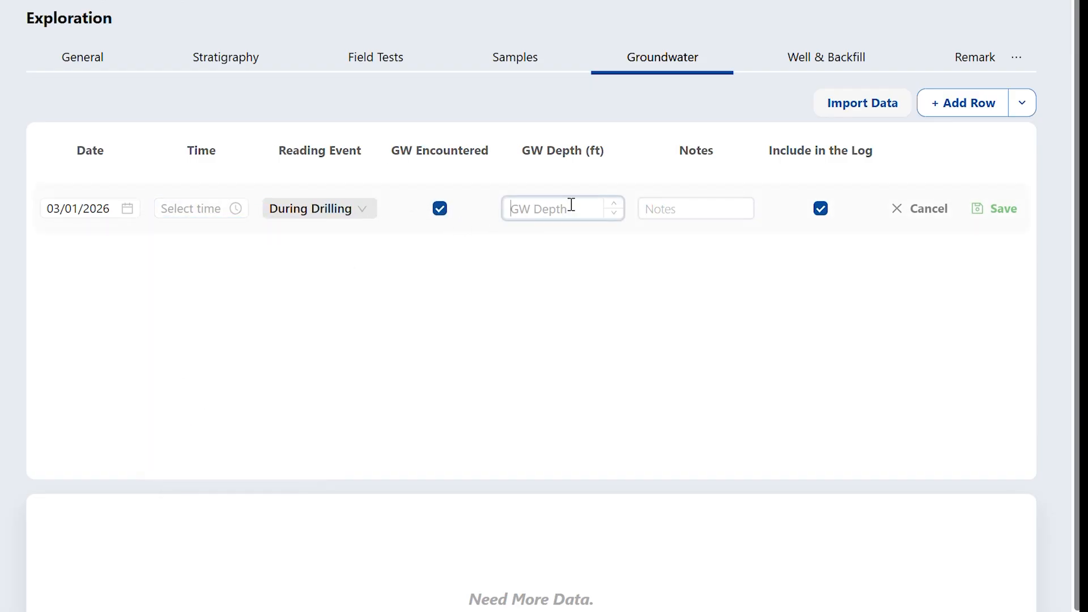
{"action": "type", "text": "4"}
{"action": "left_click", "coordinate": [707, 214]}
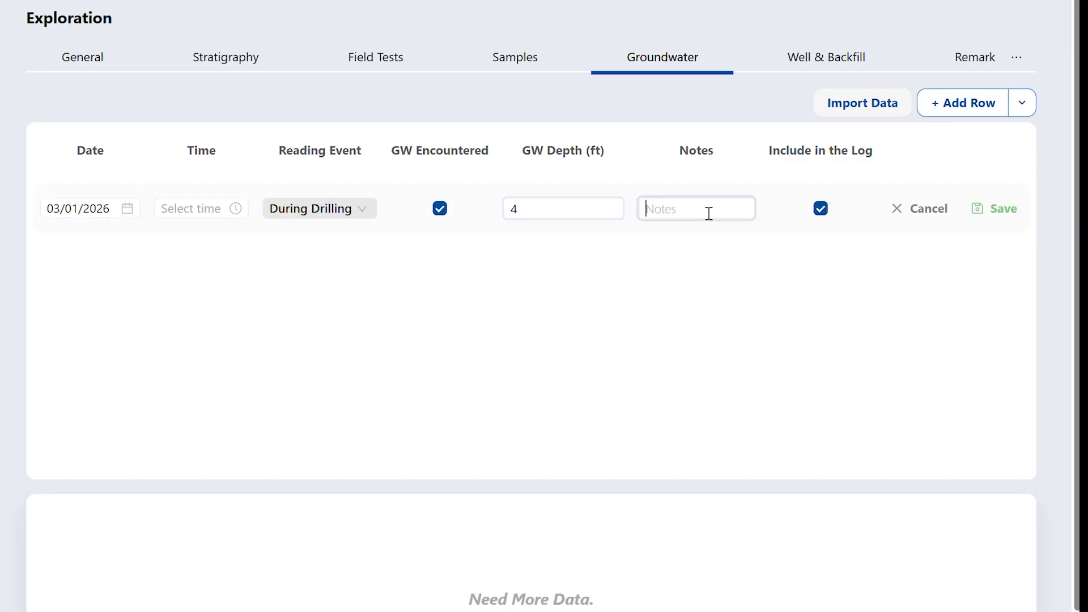
{"action": "left_click", "coordinate": [820, 210]}
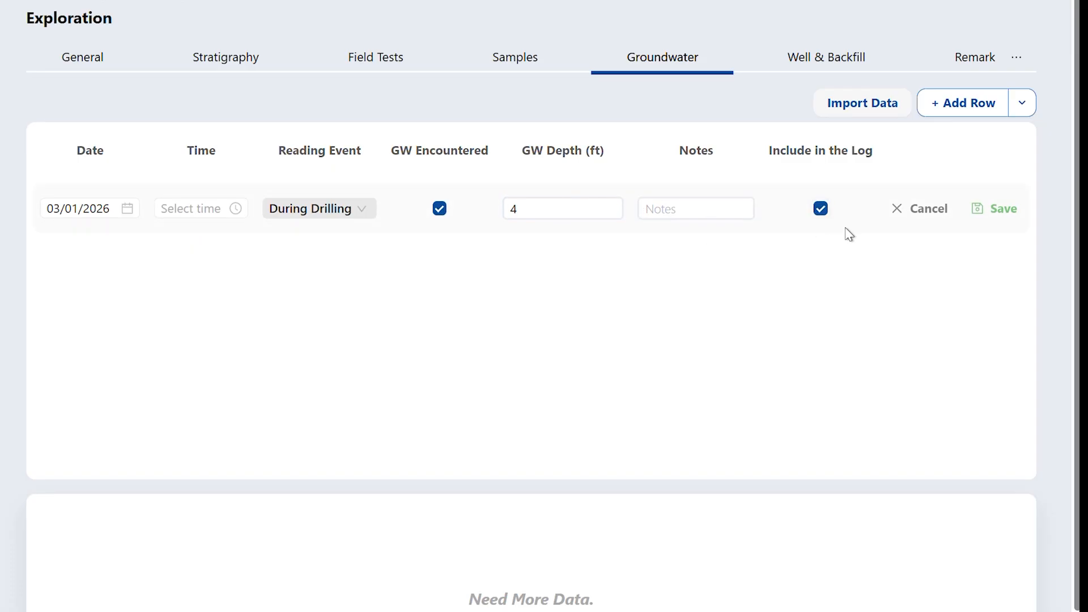
{"action": "left_click", "coordinate": [986, 211]}
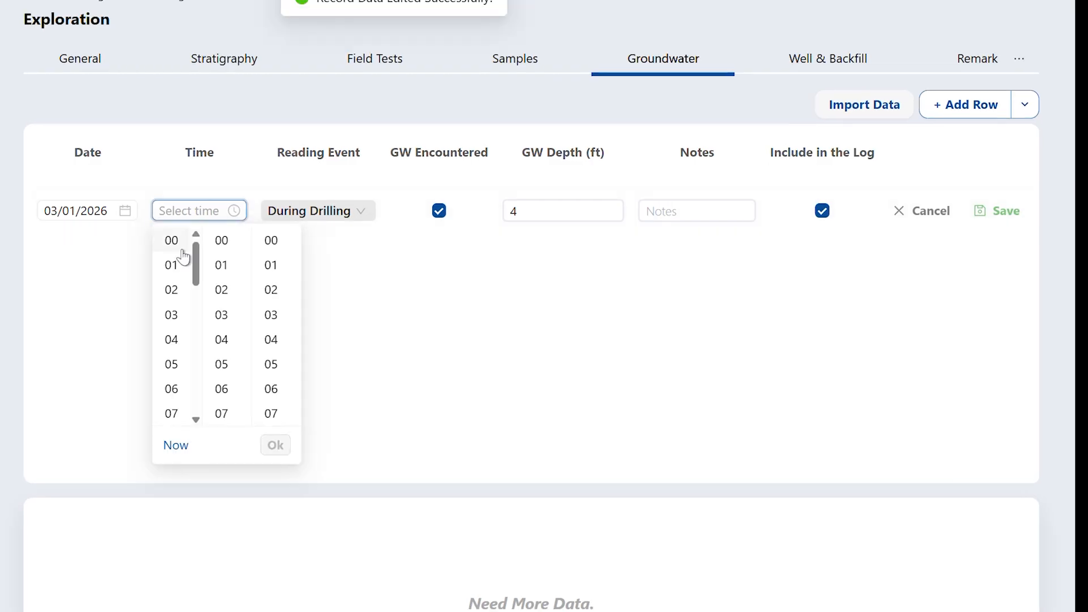
- Set the first groundwater reading's time to 01:00:00 and save the record
{"action": "left_click", "coordinate": [178, 265]}
{"action": "left_click", "coordinate": [274, 445]}
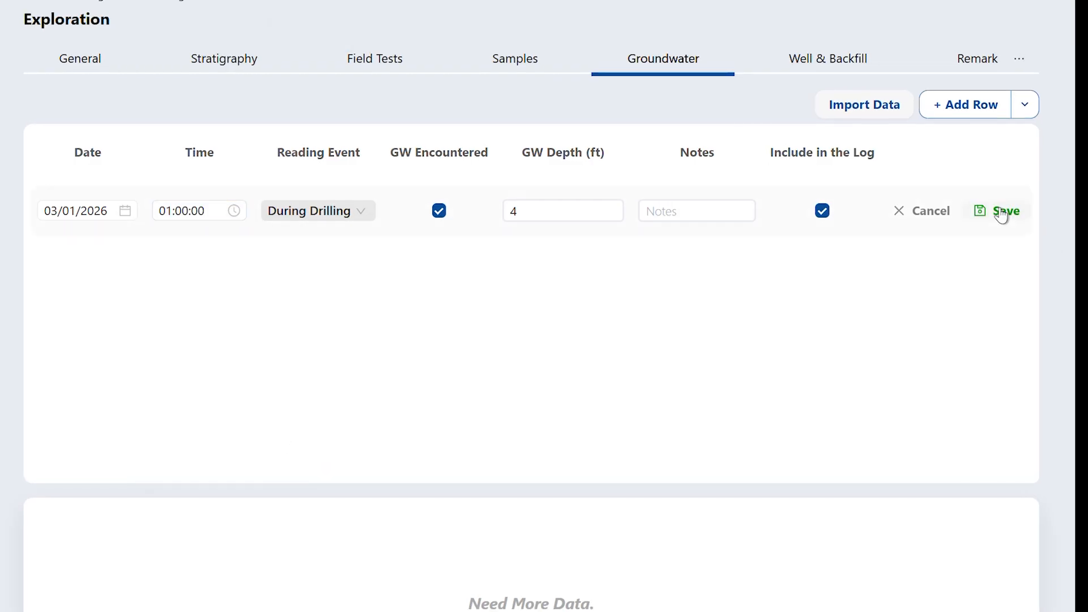
{"action": "left_click", "coordinate": [998, 211]}
- Add a second During Drilling groundwater reading at 02:00:00 with groundwater encountered at 4.5 ft, and save it
{"action": "left_click", "coordinate": [971, 108]}
{"action": "left_click", "coordinate": [232, 265]}
{"action": "left_click", "coordinate": [180, 340]}
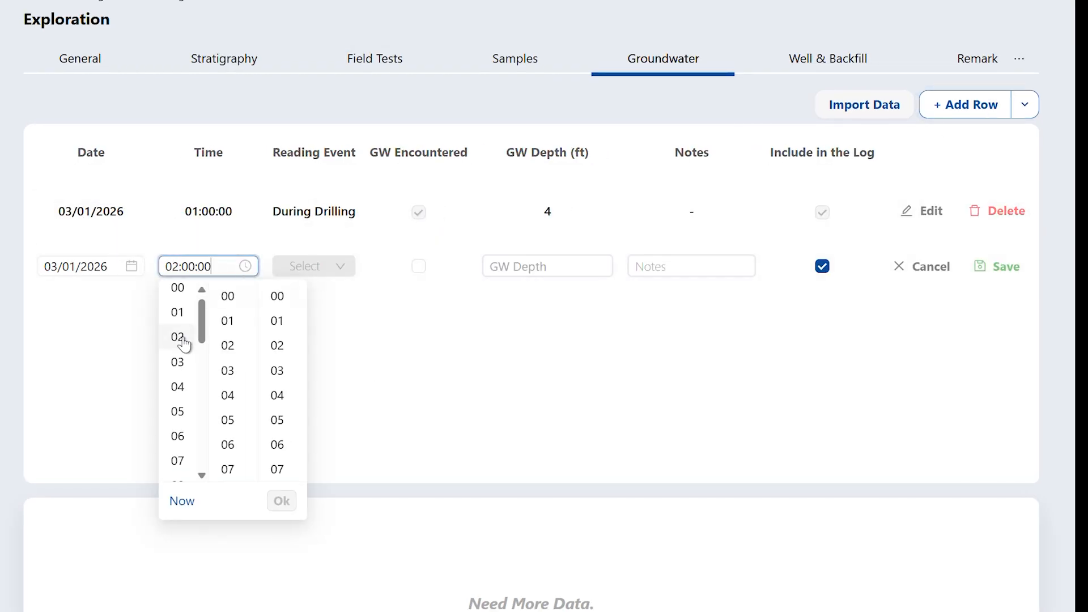
{"action": "left_click", "coordinate": [281, 503]}
{"action": "left_click", "coordinate": [314, 266]}
{"action": "left_click", "coordinate": [323, 323]}
{"action": "left_click", "coordinate": [439, 265]}
{"action": "left_click", "coordinate": [554, 267]}
{"action": "type", "text": "4.5"}
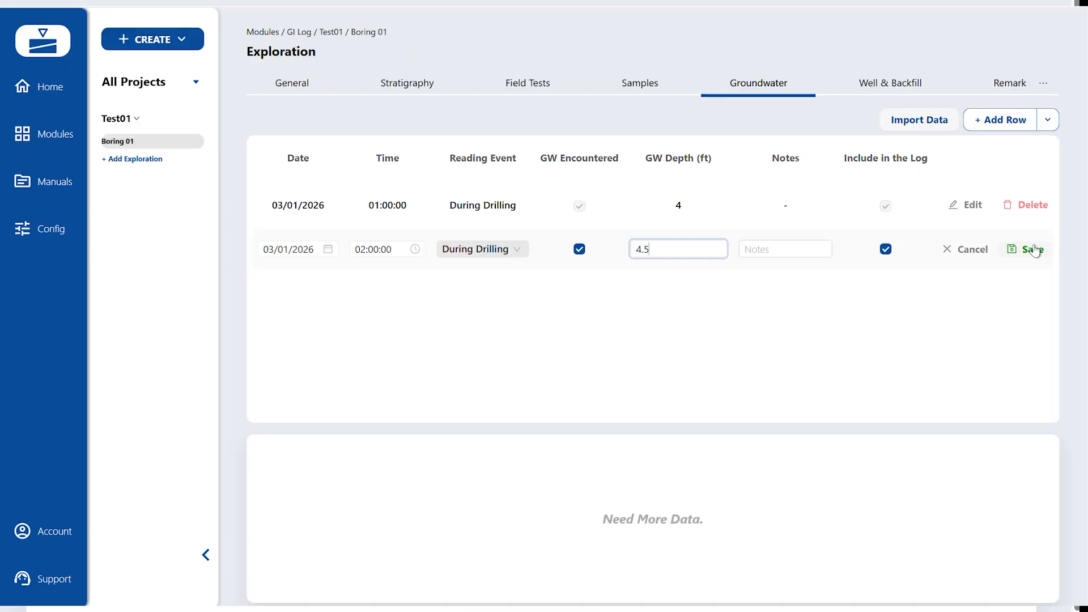
{"action": "left_click", "coordinate": [1006, 266]}
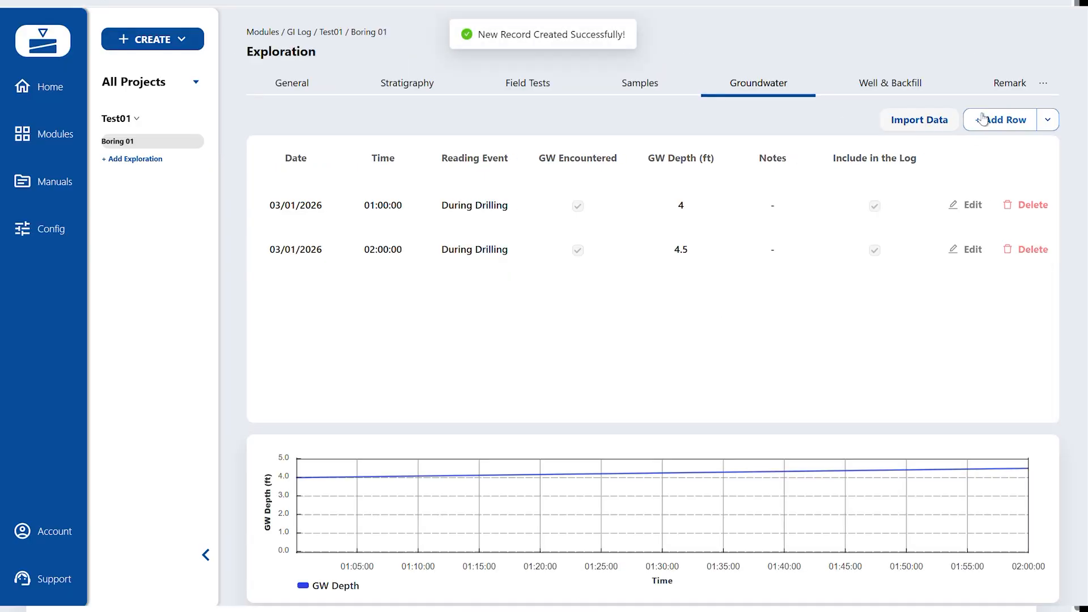
- Start a well record for the boring with a depth range from 0 to 5 ft
{"action": "left_click", "coordinate": [890, 83]}
{"action": "left_click", "coordinate": [995, 120]}
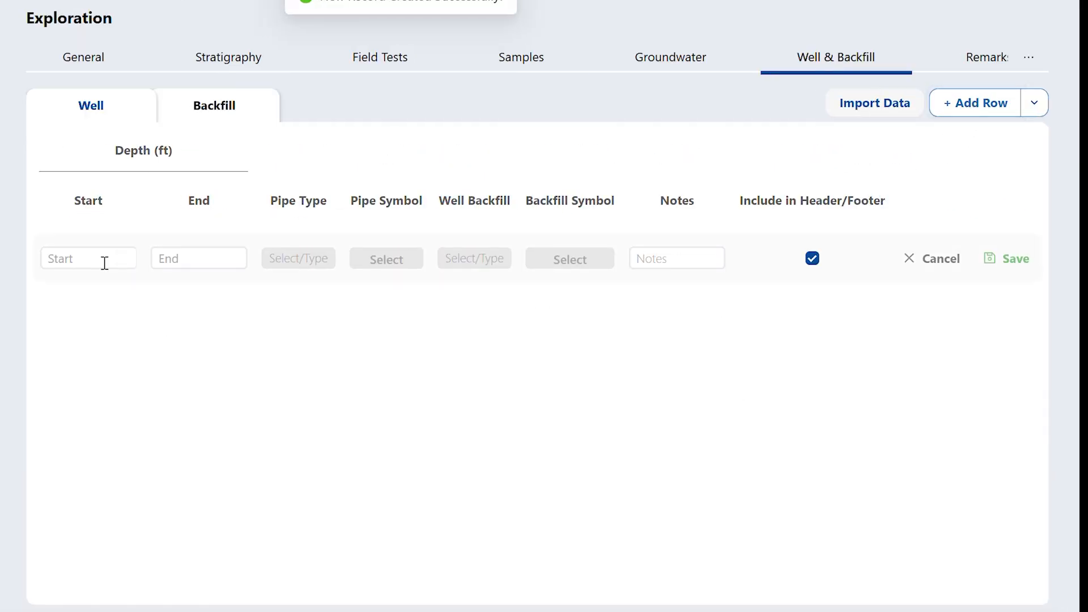
{"action": "left_click", "coordinate": [310, 248]}
{"action": "type", "text": "0"}
{"action": "left_click", "coordinate": [212, 259]}
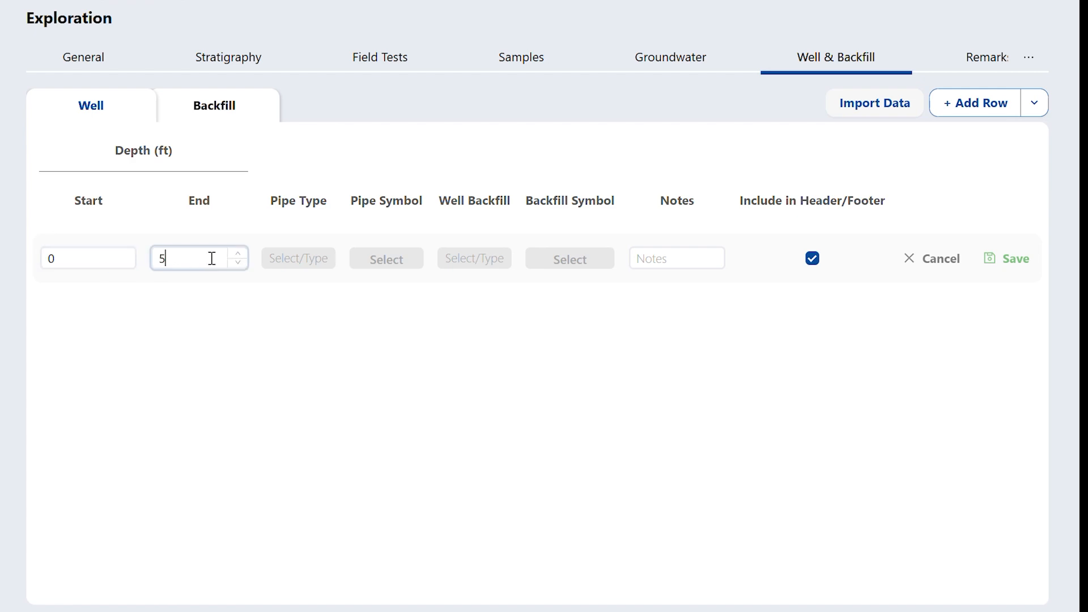
{"action": "type", "text": "5"}
- Give the well record a Slotted pipe type, the Slotted Pipe symbol and Cement-Bentonite Grout backfill, and save it
{"action": "left_click", "coordinate": [299, 258]}
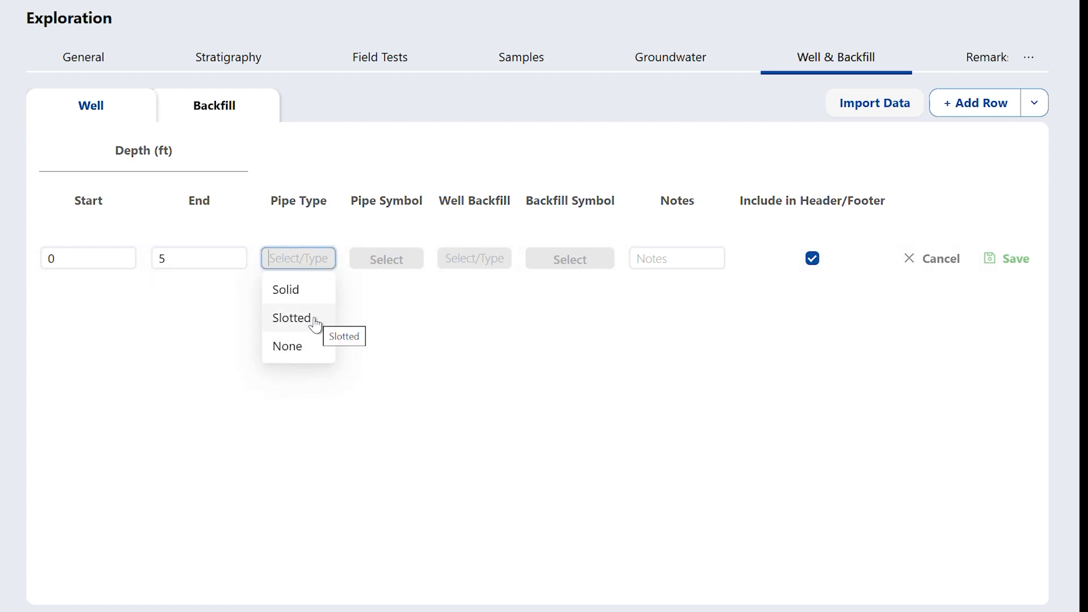
{"action": "left_click", "coordinate": [315, 321]}
{"action": "left_click", "coordinate": [391, 262]}
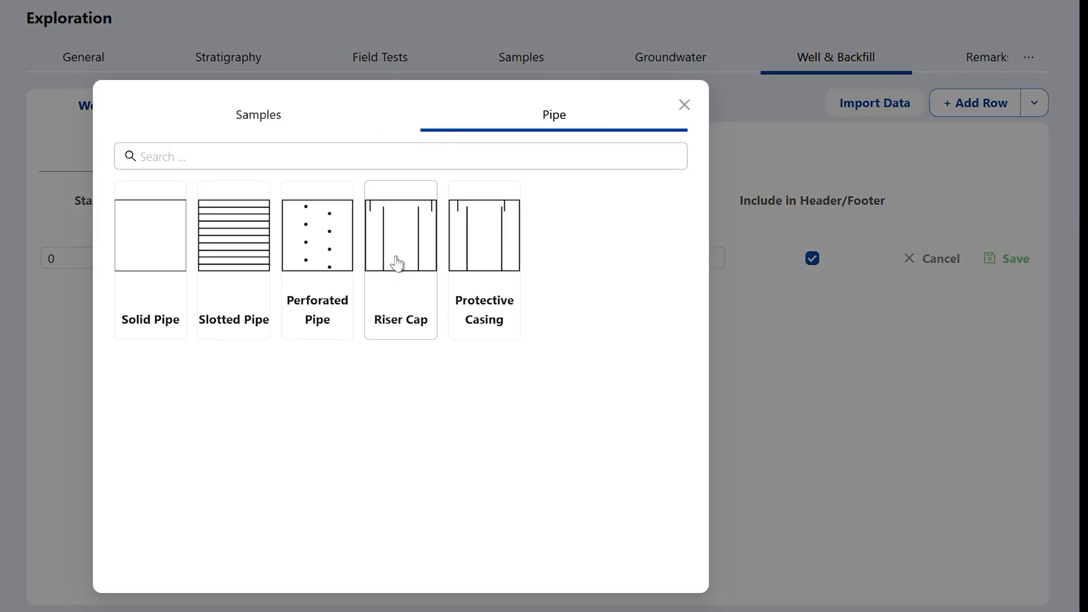
{"action": "left_click", "coordinate": [251, 288]}
{"action": "left_click", "coordinate": [494, 258]}
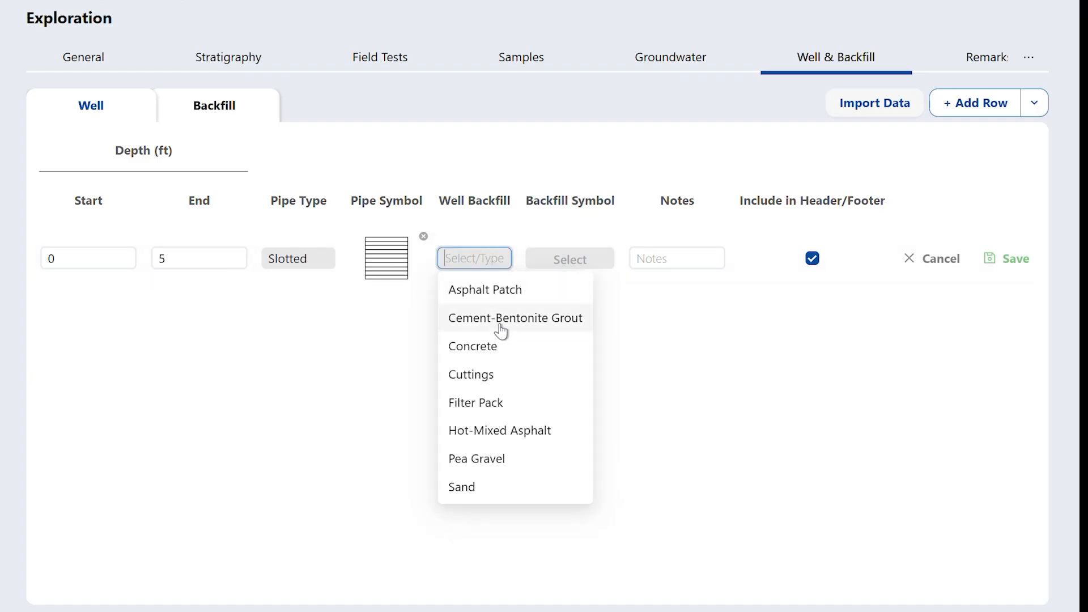
{"action": "left_click", "coordinate": [544, 317]}
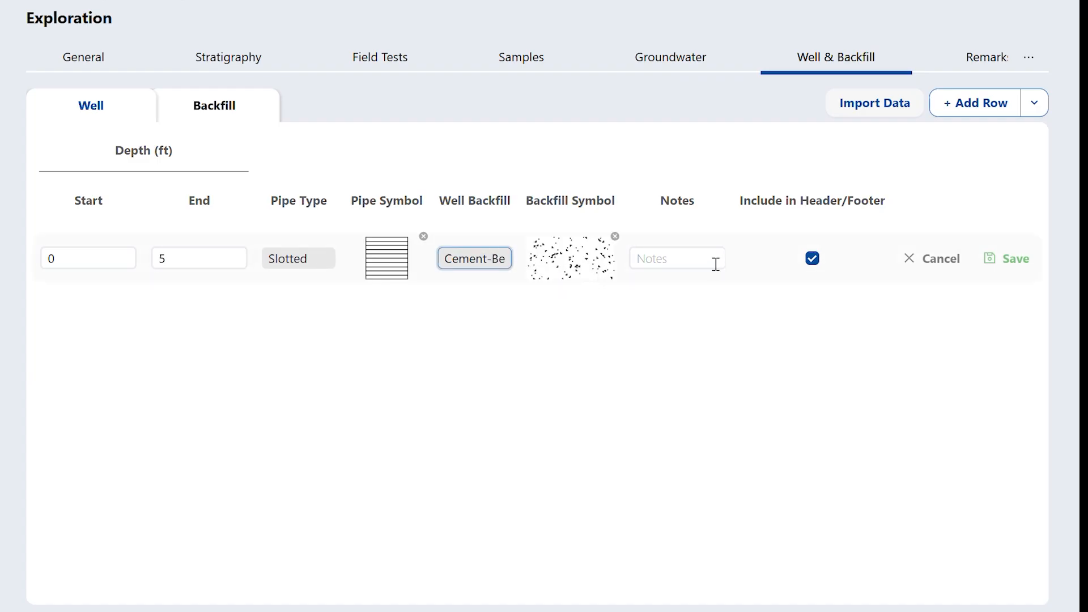
{"action": "left_click", "coordinate": [975, 266]}
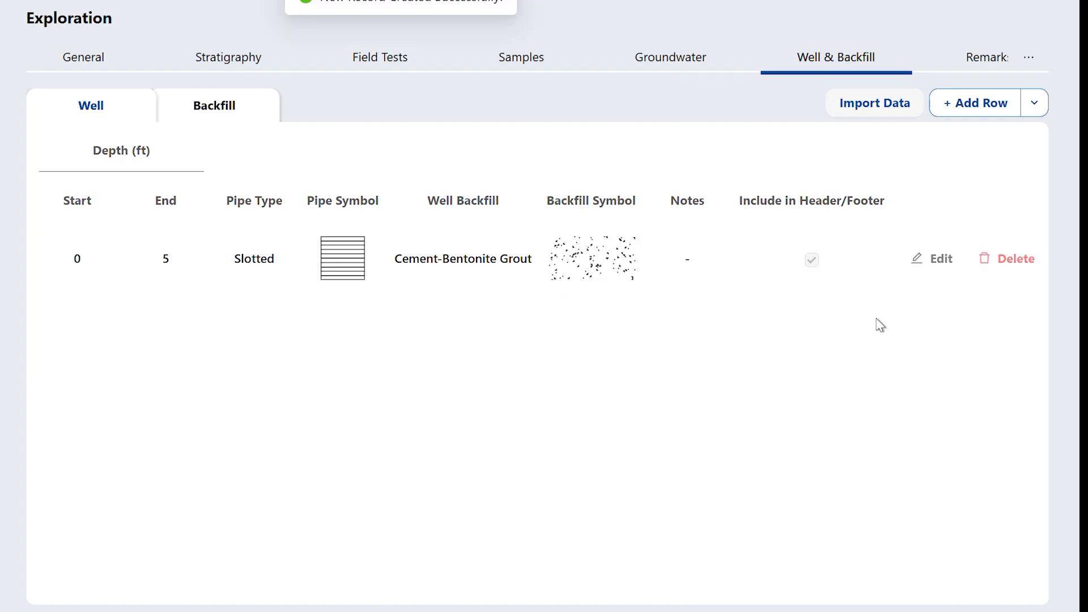
- Bring up the boring's remarks and examine the entry fields of a blank remark row
{"action": "left_click", "coordinate": [972, 60]}
{"action": "left_click", "coordinate": [976, 104]}
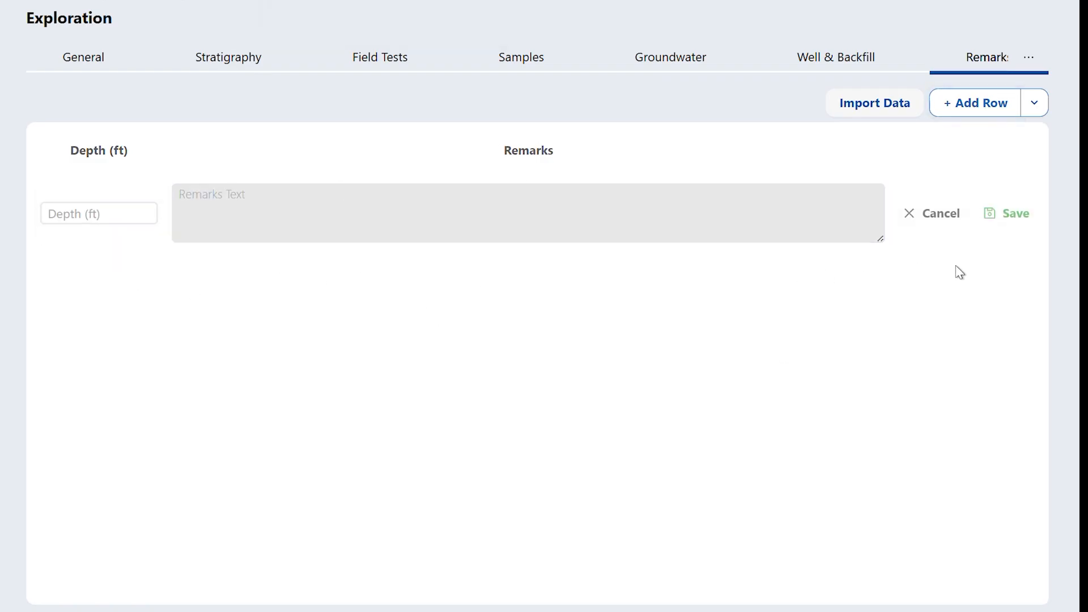
{"action": "left_click", "coordinate": [1012, 214]}
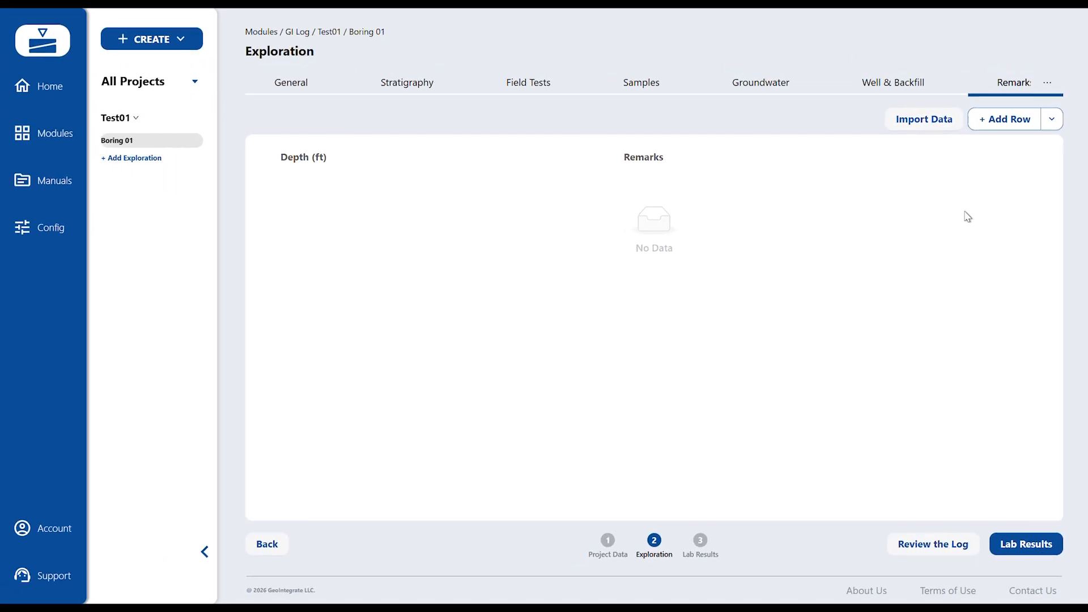
- Open the boring's lab results and look over the Strength, Deformation, Chemical and Index Tests tables
{"action": "left_click", "coordinate": [1027, 545]}
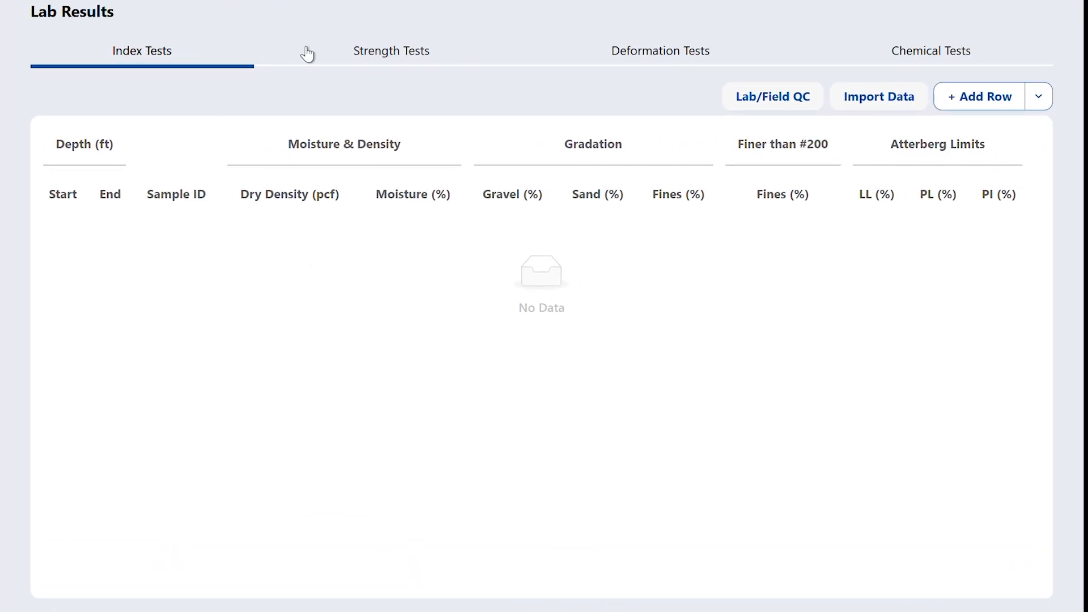
{"action": "left_click", "coordinate": [388, 50]}
{"action": "left_click", "coordinate": [691, 65]}
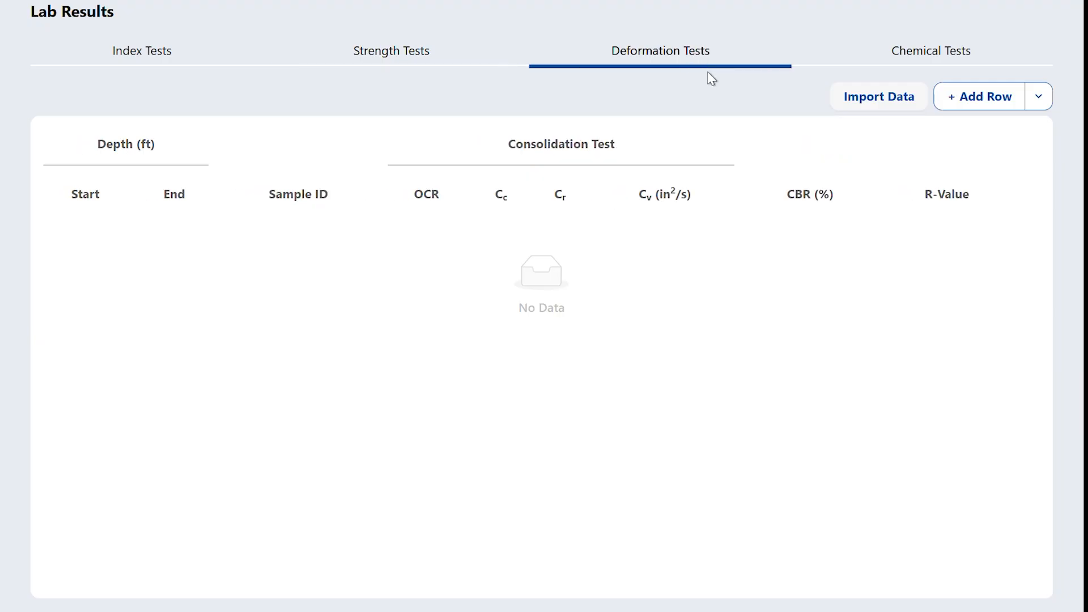
{"action": "left_click", "coordinate": [929, 63]}
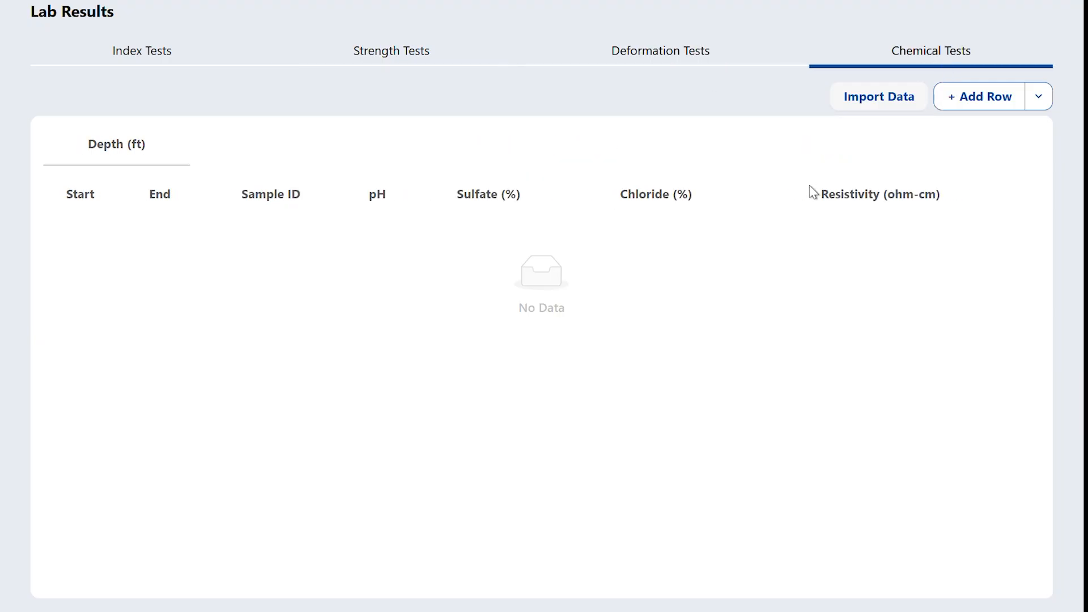
{"action": "left_click", "coordinate": [158, 50]}
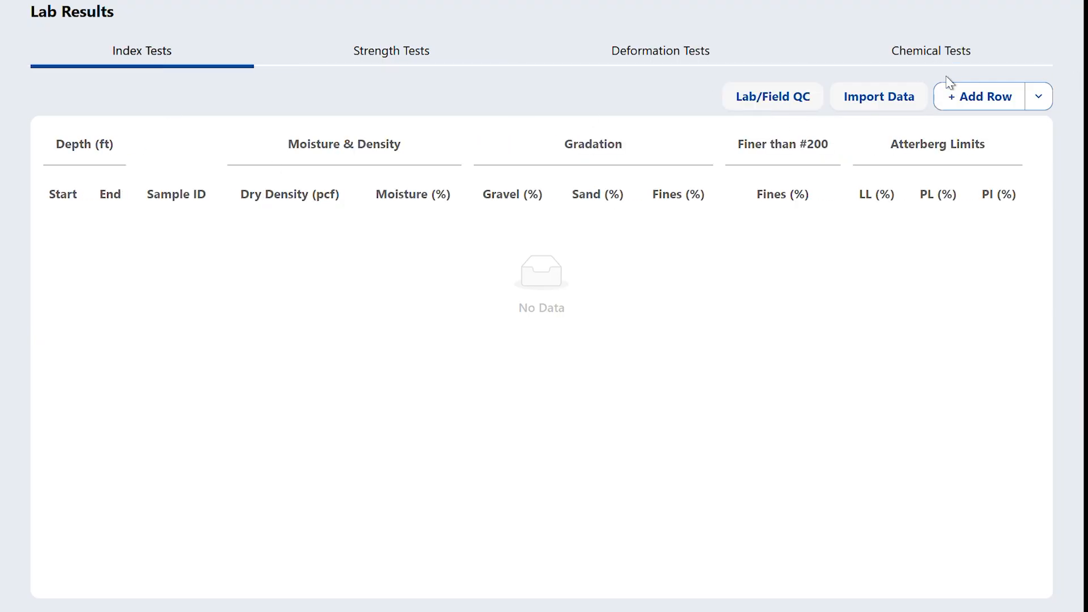
- Start a new Index Tests row and look through its depth, moisture and density, gradation, fines and Atterberg limits fields
{"action": "left_click", "coordinate": [973, 102]}
{"action": "left_click", "coordinate": [78, 251]}
{"action": "left_click", "coordinate": [253, 251]}
{"action": "left_click", "coordinate": [343, 252]}
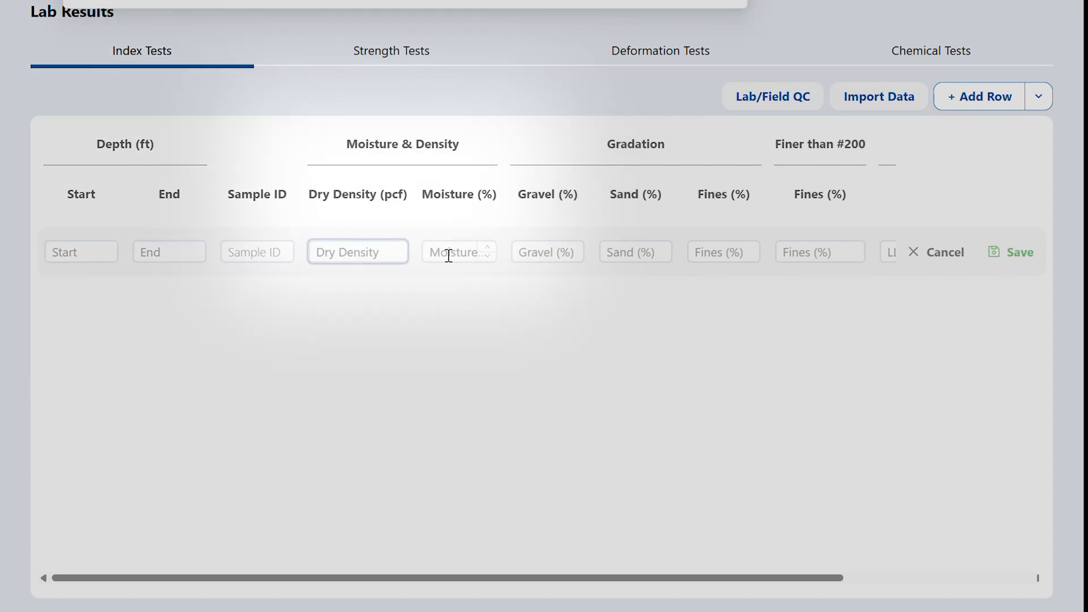
{"action": "left_click", "coordinate": [448, 255]}
{"action": "left_click", "coordinate": [546, 251]}
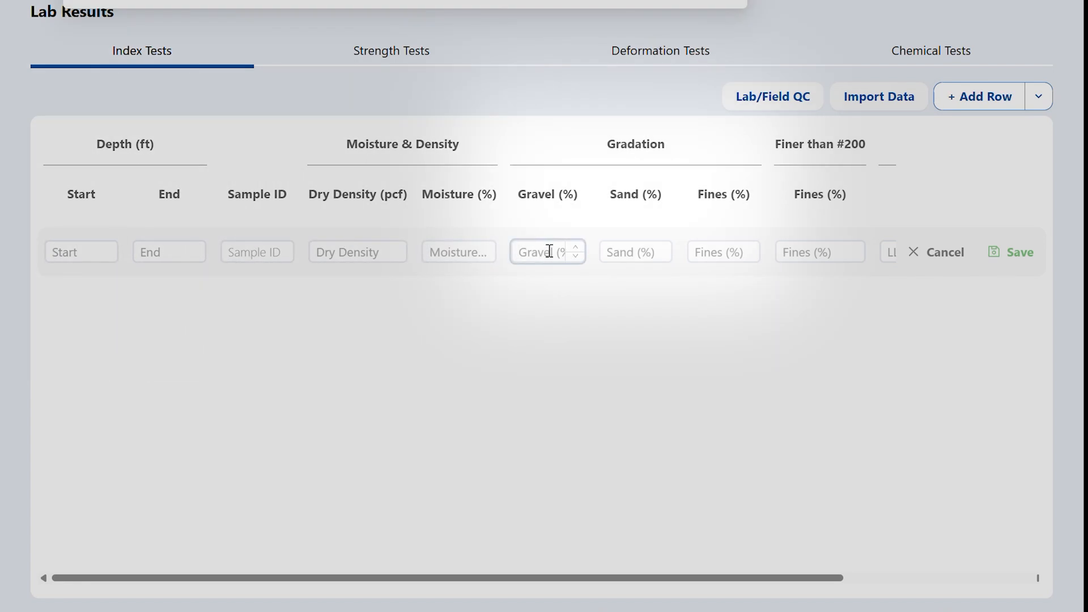
{"action": "left_click", "coordinate": [721, 252]}
{"action": "left_click", "coordinate": [824, 251]}
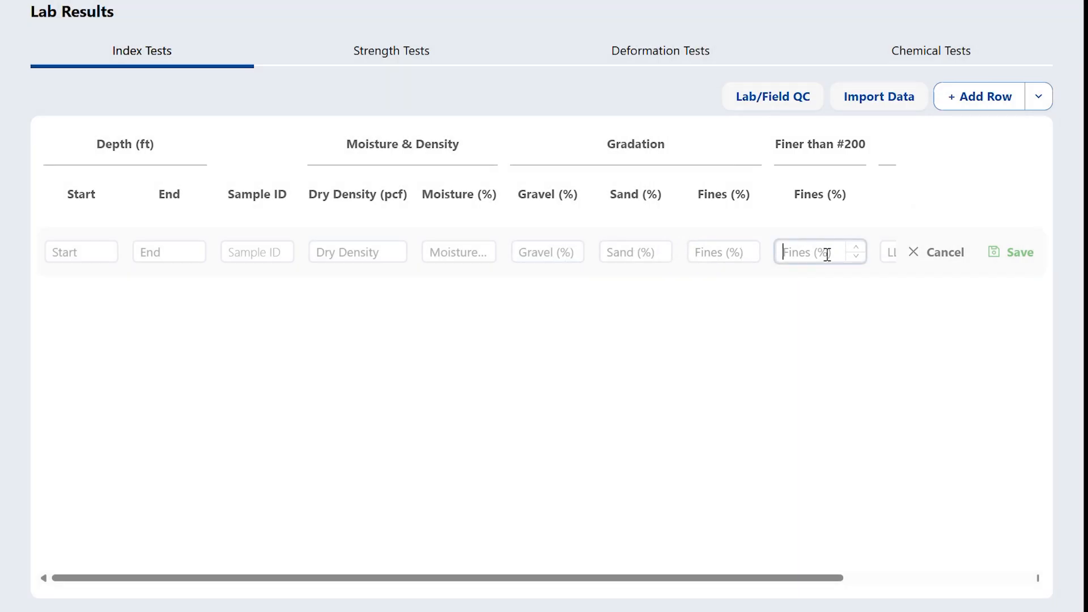
{"action": "left_click_drag", "start_coordinate": [458, 577], "coordinate": [620, 578]}
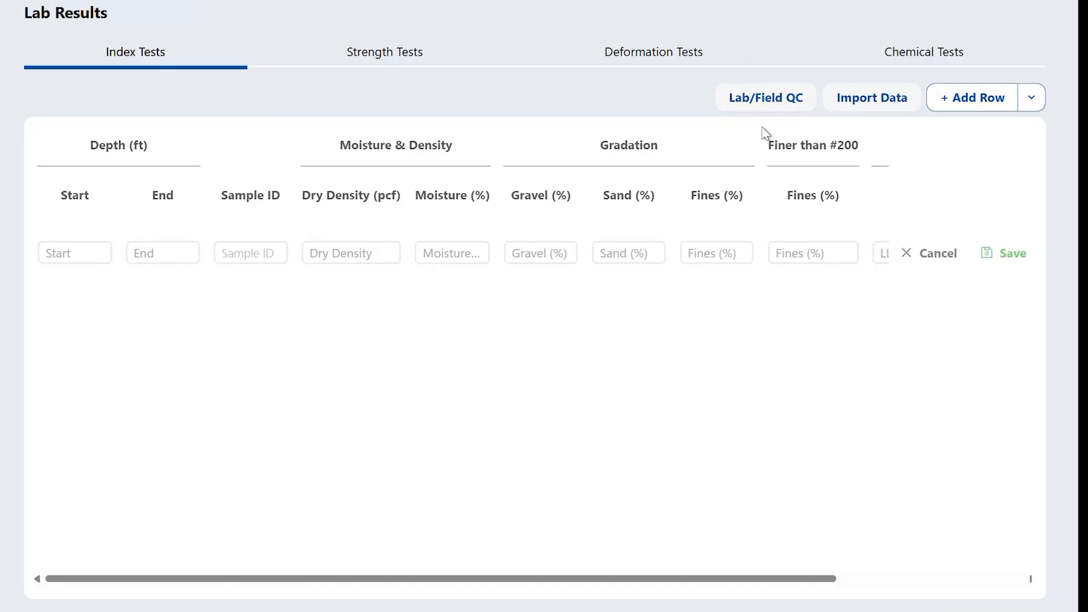
- Run the Lab/Field quality control check and dismiss its report
{"action": "left_click", "coordinate": [770, 98]}
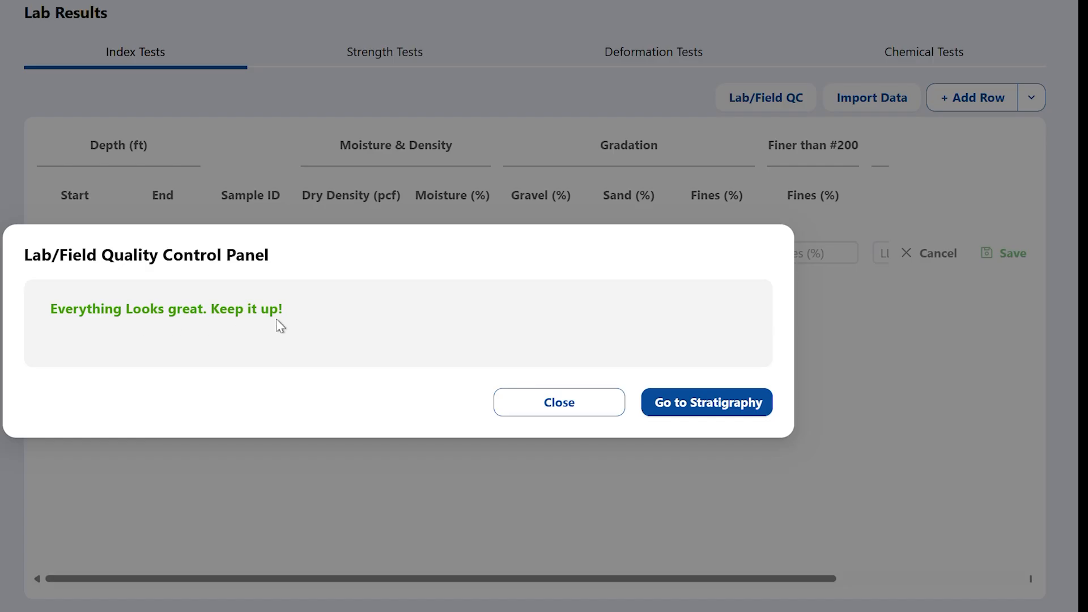
{"action": "left_click", "coordinate": [544, 403]}
- Set the new index test's depth range from 5 to 5.5 ft
{"action": "left_click", "coordinate": [59, 257]}
{"action": "type", "text": "5"}
{"action": "left_click", "coordinate": [151, 253]}
{"action": "type", "text": "5.5"}
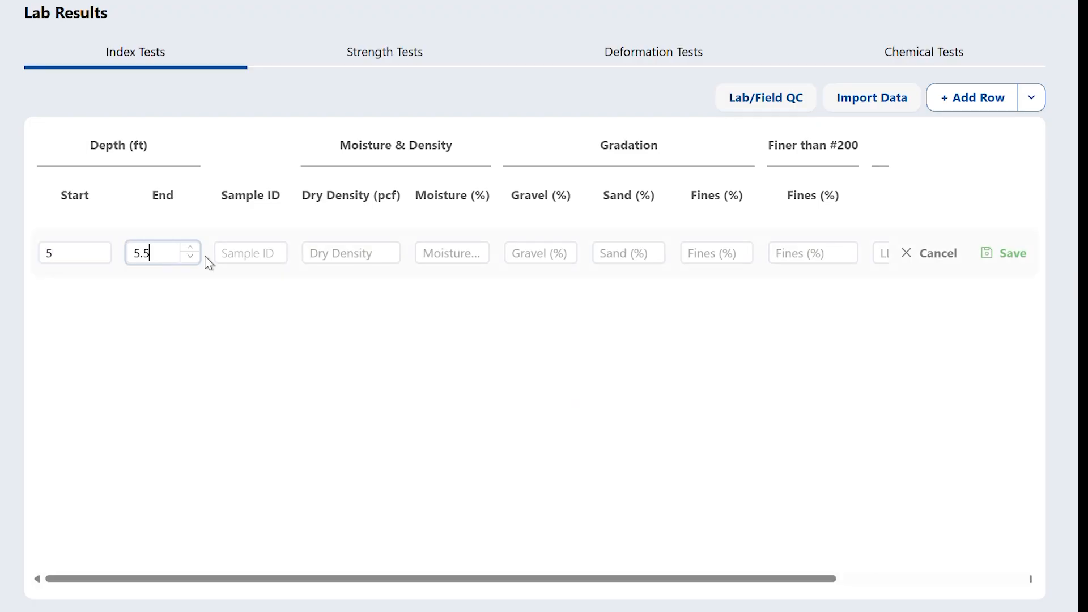
- Enter the index test's gradation as 15% gravel, 45% sand and 40% fines, and save the row
{"action": "left_click", "coordinate": [440, 252]}
{"action": "left_click", "coordinate": [527, 250]}
{"action": "type", "text": "15"}
{"action": "key", "text": "Tab"}
{"action": "type", "text": "45"}
{"action": "key", "text": "Tab"}
{"action": "type", "text": "10"}
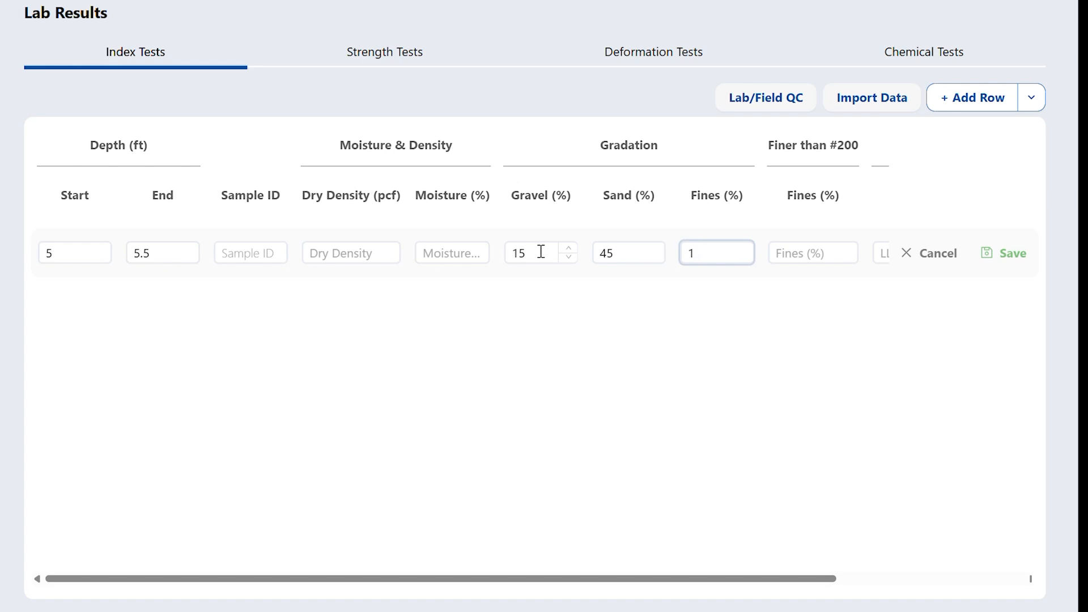
{"action": "key", "text": "Tab"}
{"action": "left_click", "coordinate": [1004, 253]}
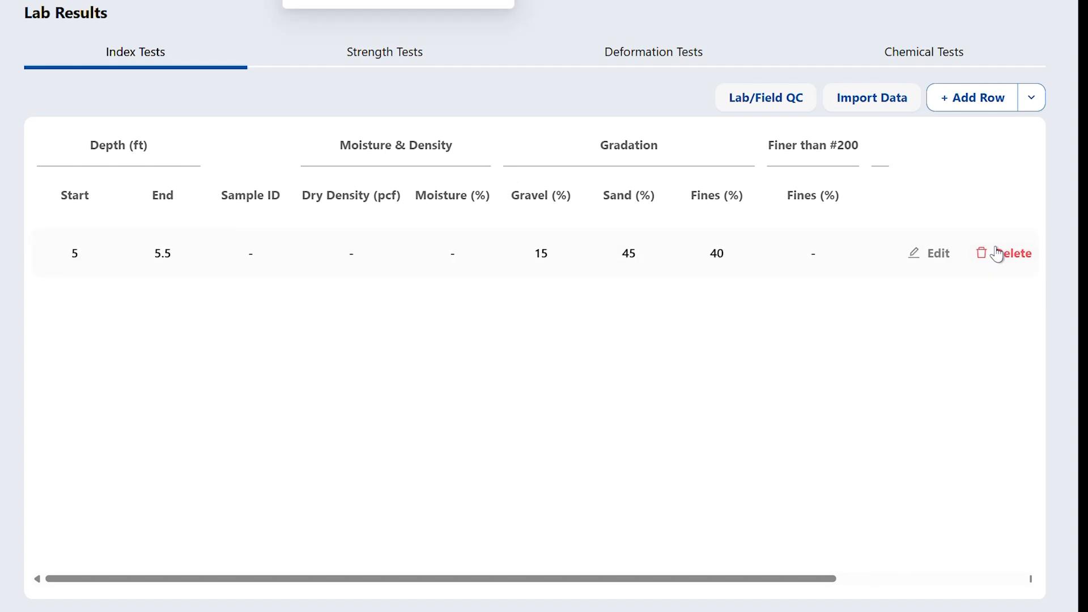
- Run the Lab/Field quality check on the index test and add Atterberg limits of LL 40% and PL 20% to its row, saving it
{"action": "left_click", "coordinate": [757, 101]}
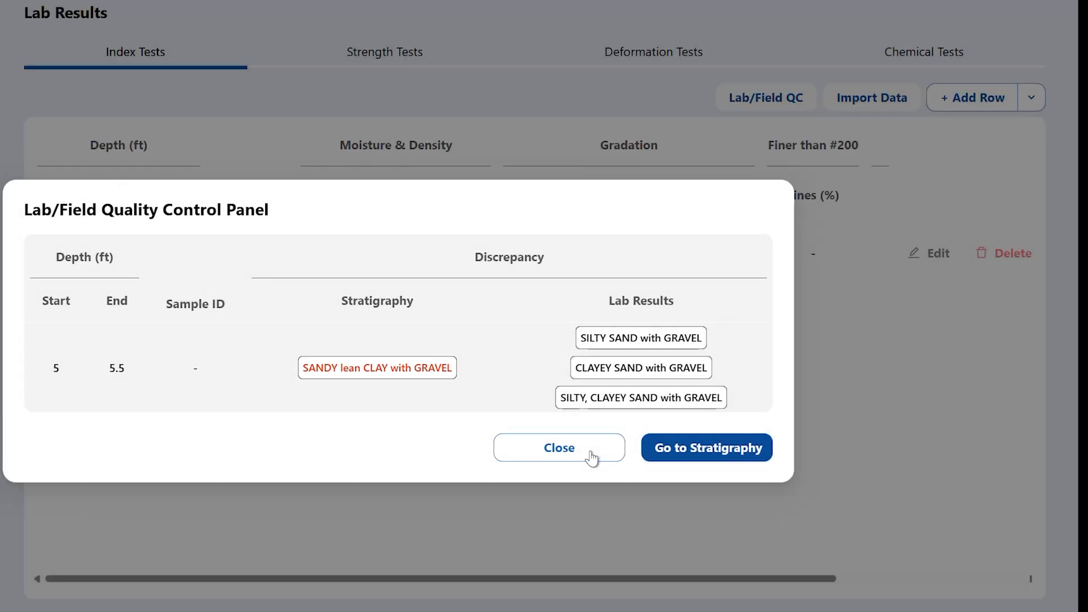
{"action": "left_click", "coordinate": [591, 457]}
{"action": "left_click", "coordinate": [933, 252]}
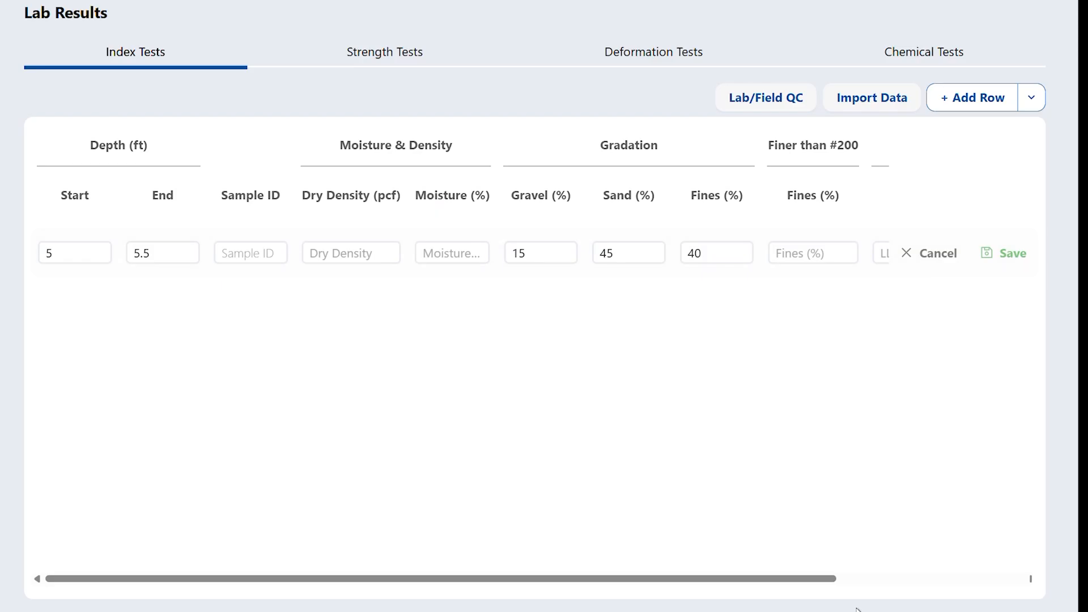
{"action": "scroll", "coordinate": [783, 578], "scroll_direction": "right", "scroll_amount": 5}
{"action": "left_click", "coordinate": [670, 260]}
{"action": "type", "text": "40"}
{"action": "key", "text": "Tab"}
{"action": "type", "text": "20"}
{"action": "left_click", "coordinate": [1024, 259]}
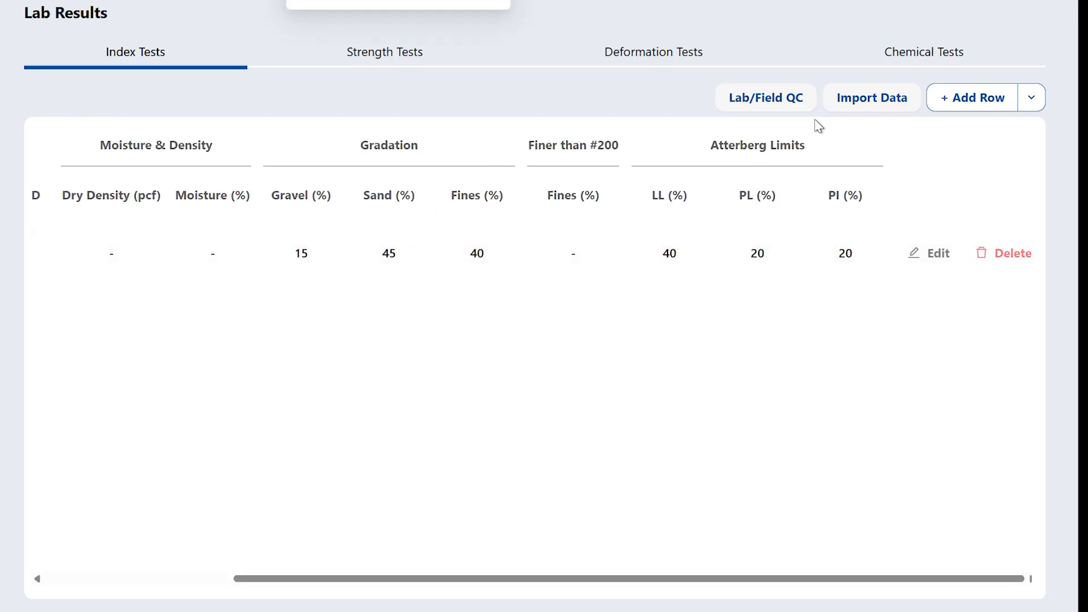
- Rerun the Lab/Field quality check, go from its report to the soil stratigraphy, and look through the layer's columns
{"action": "left_click", "coordinate": [781, 107]}
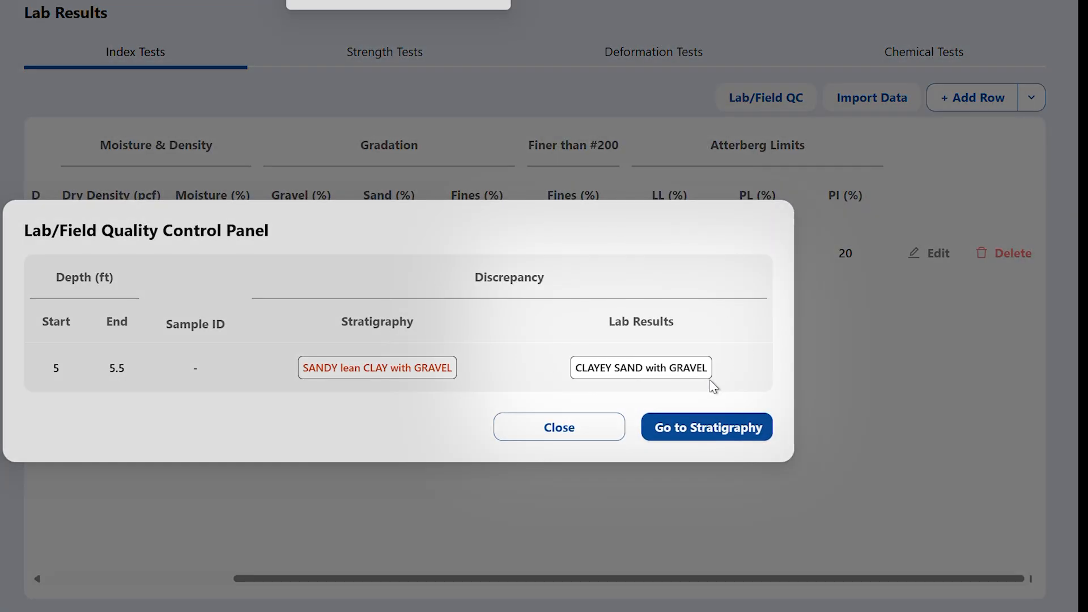
{"action": "left_click", "coordinate": [696, 437]}
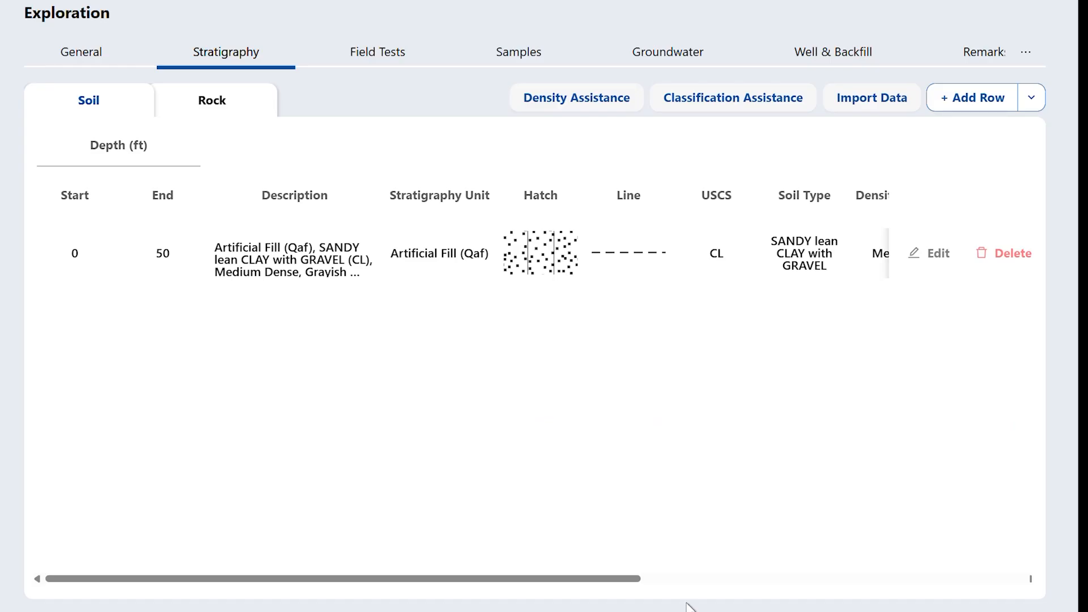
{"action": "left_click_drag", "start_coordinate": [622, 579], "coordinate": [894, 579]}
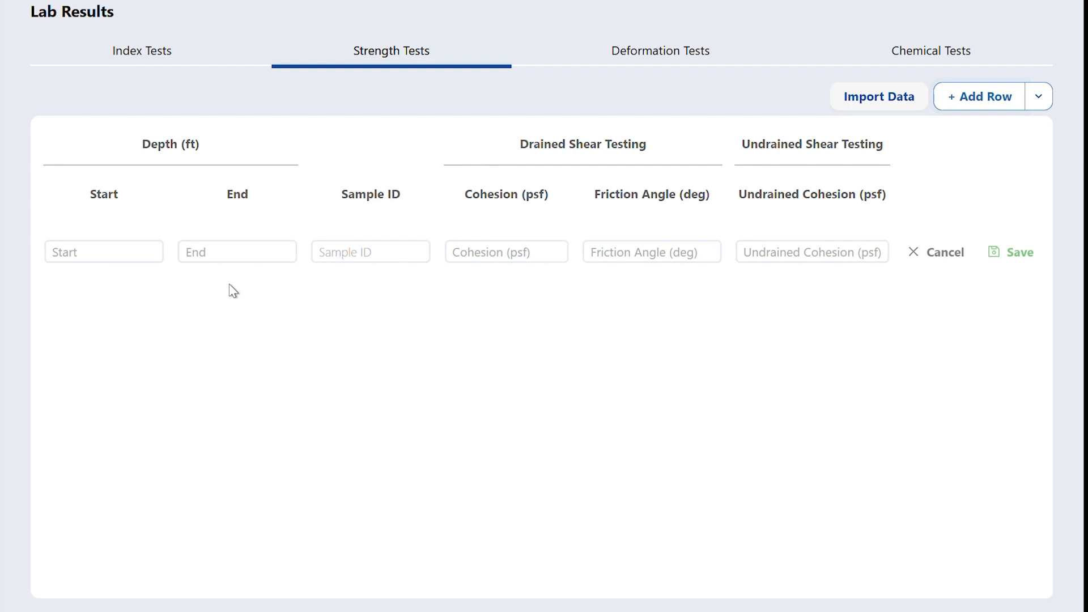
- Look through the cohesion, friction angle and undrained cohesion fields of the new Strength Tests row
{"action": "left_click", "coordinate": [535, 250]}
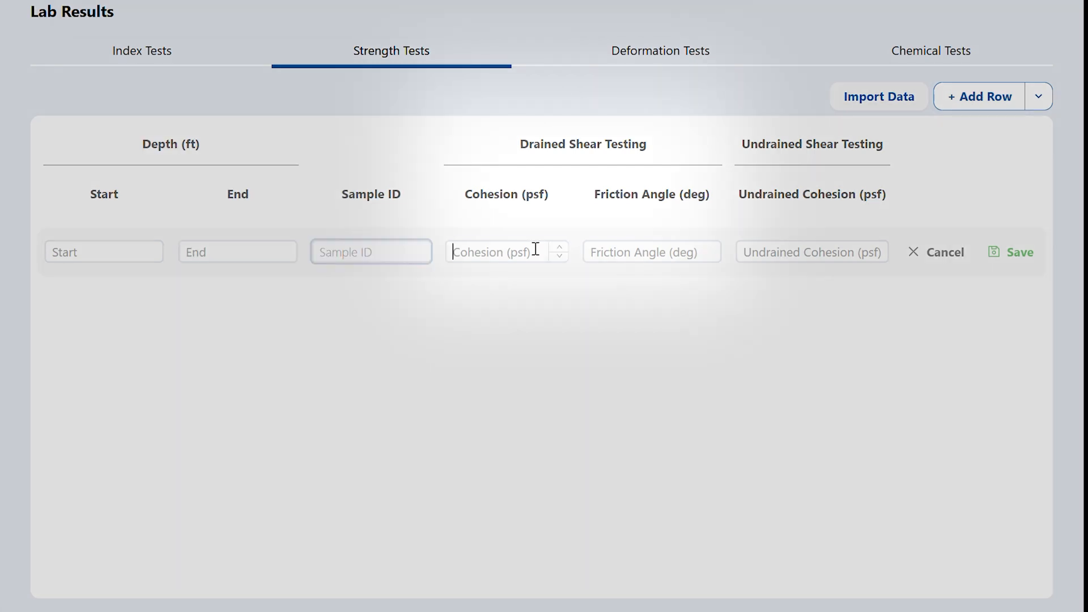
{"action": "left_click", "coordinate": [640, 253]}
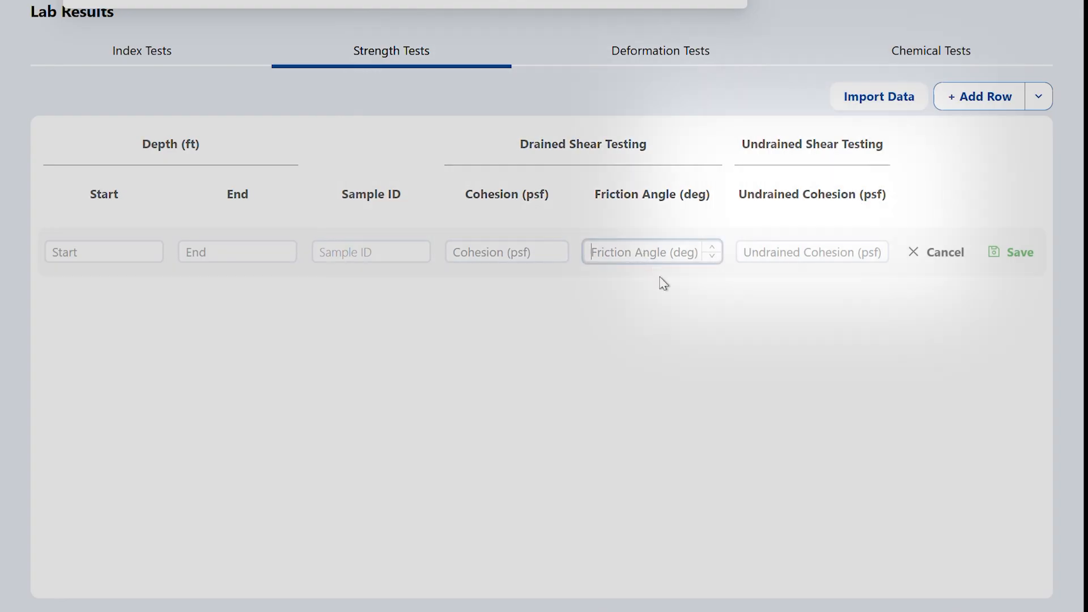
{"action": "left_click", "coordinate": [789, 250]}
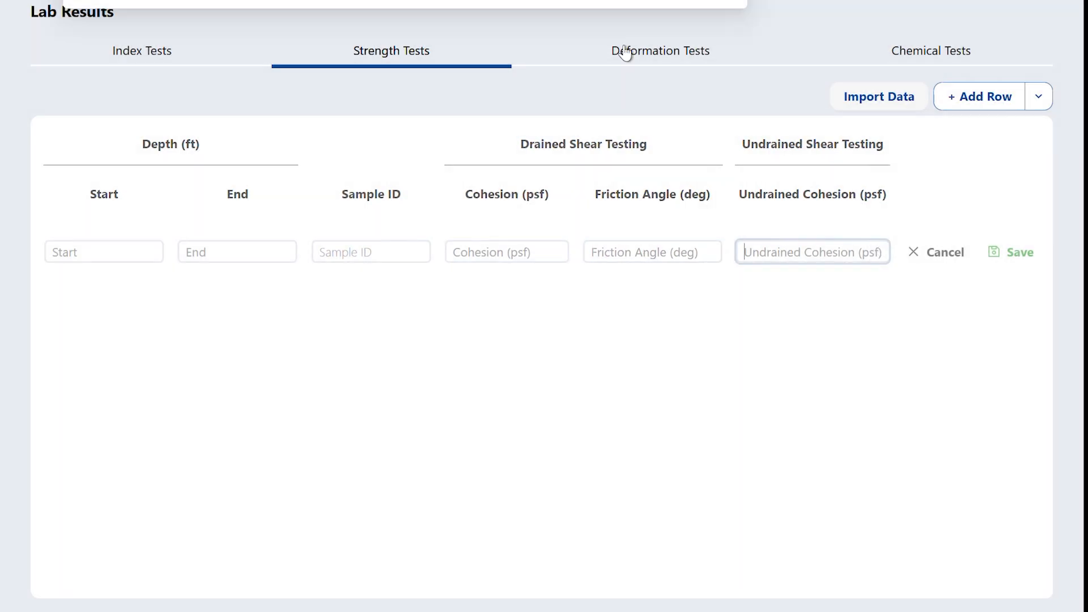
- Start a new Deformation Tests row and look through its consolidation, CBR and R-Value fields
{"action": "left_click", "coordinate": [635, 50]}
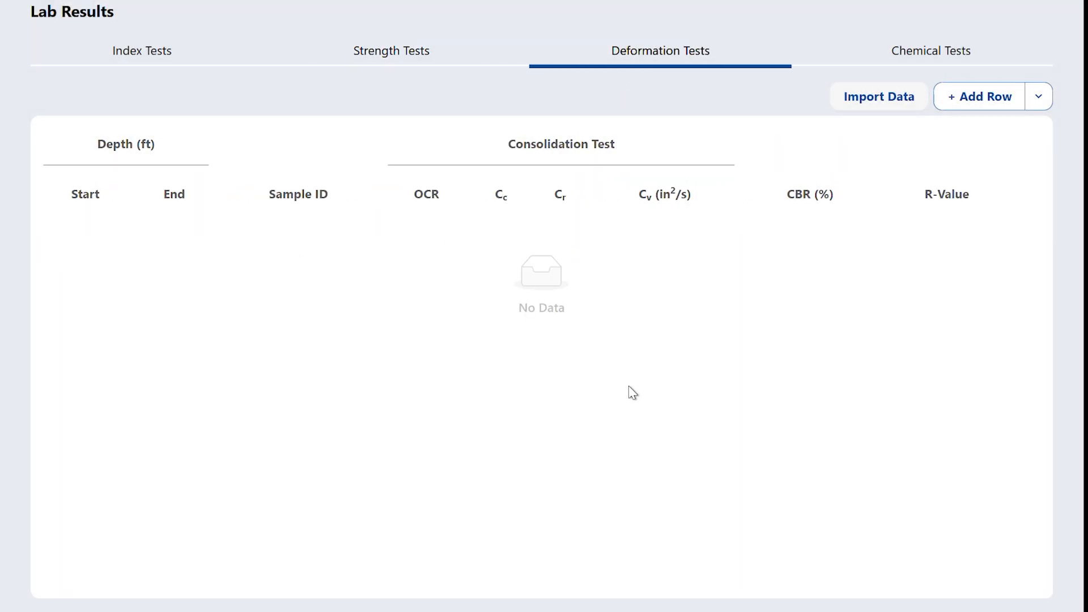
{"action": "left_click", "coordinate": [953, 103]}
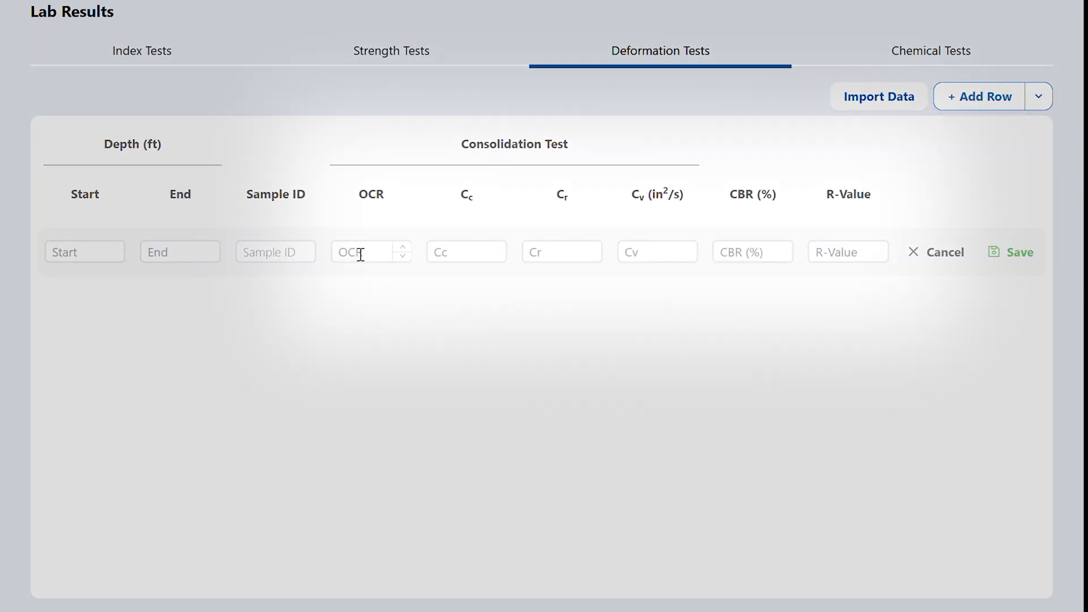
{"action": "left_click", "coordinate": [368, 259]}
{"action": "left_click", "coordinate": [554, 255]}
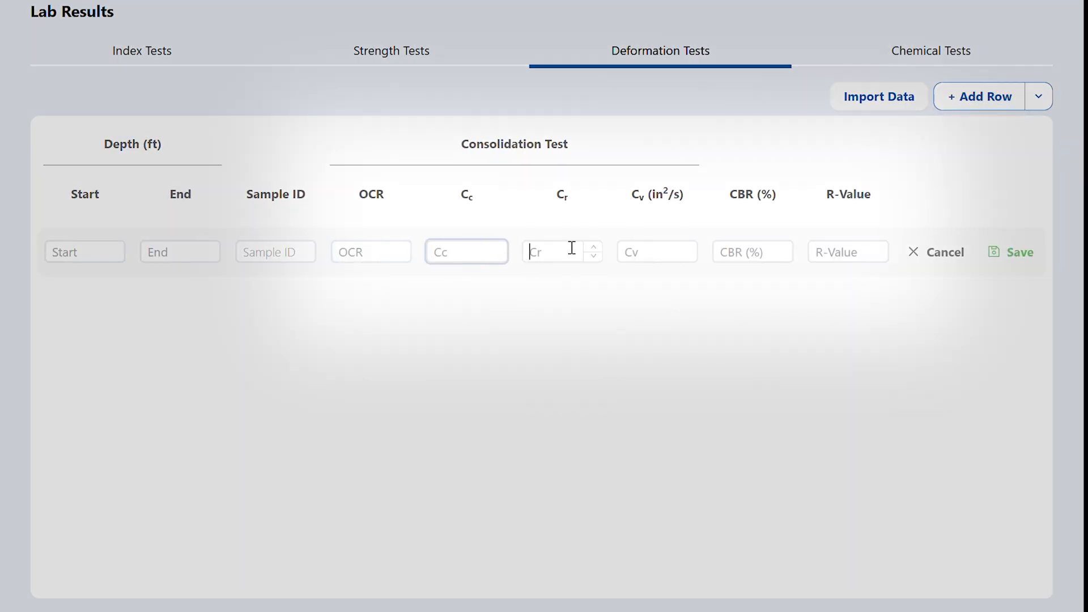
{"action": "left_click", "coordinate": [650, 249]}
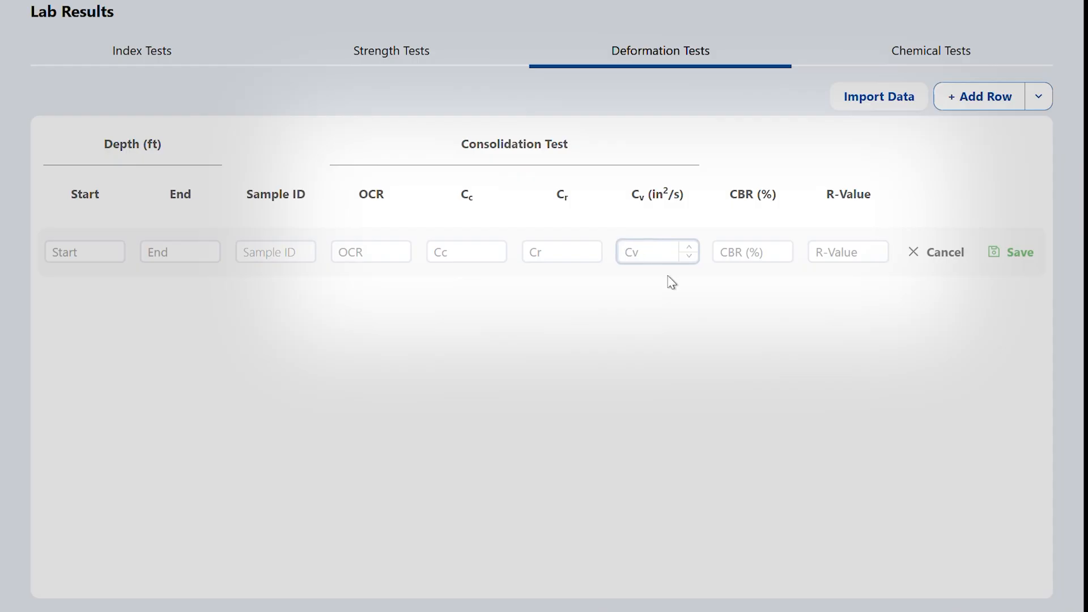
{"action": "left_click", "coordinate": [741, 251]}
{"action": "left_click", "coordinate": [831, 259]}
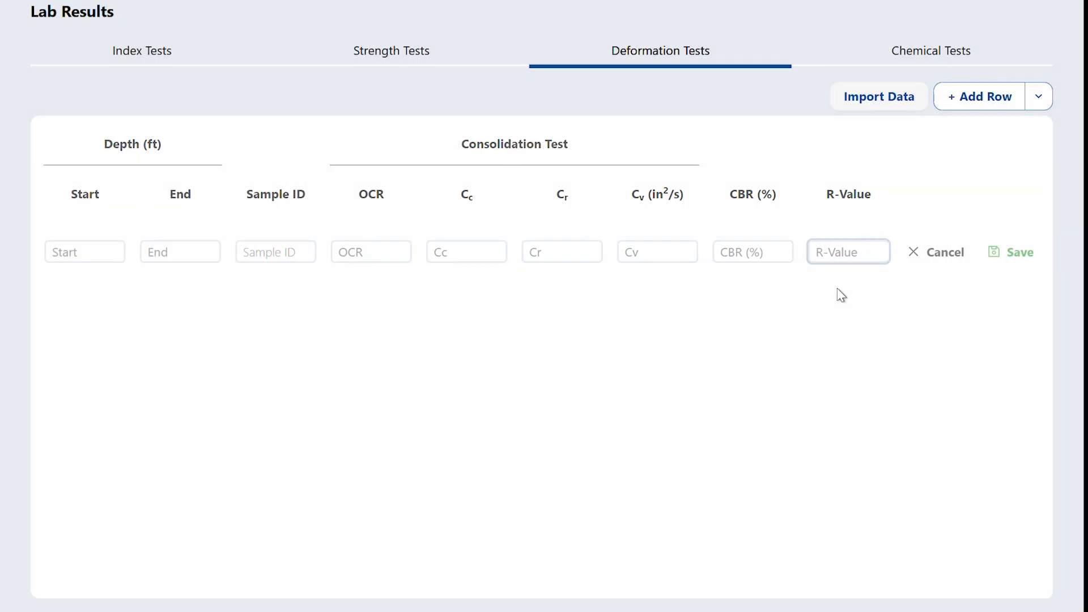
- Start a new Chemical Tests row and look through its pH, sulfate, chloride and resistivity fields
{"action": "left_click", "coordinate": [931, 55]}
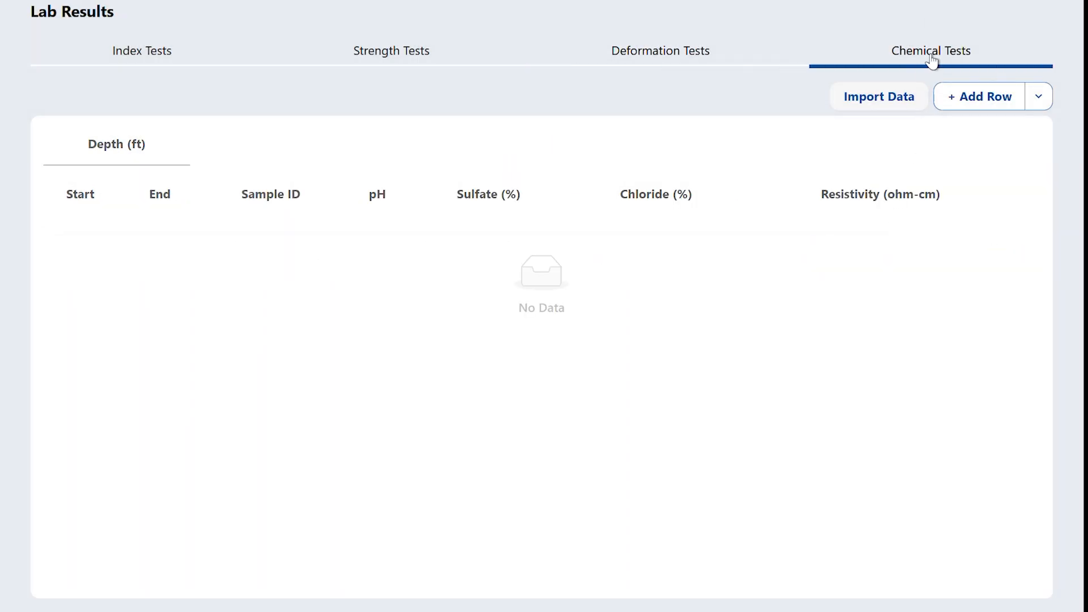
{"action": "left_click", "coordinate": [971, 102]}
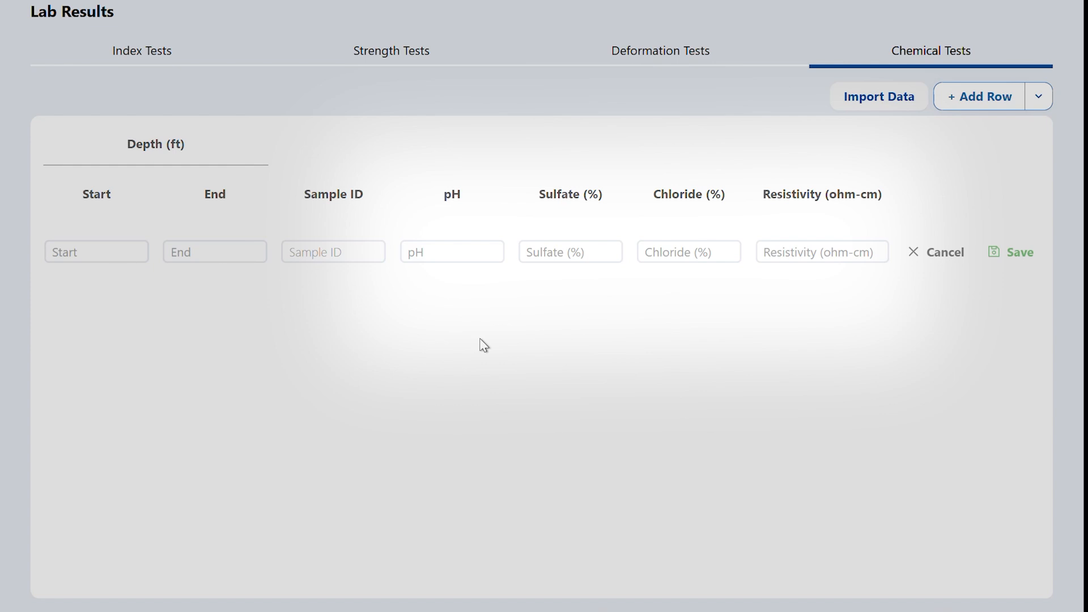
{"action": "left_click", "coordinate": [462, 253]}
{"action": "left_click", "coordinate": [562, 252]}
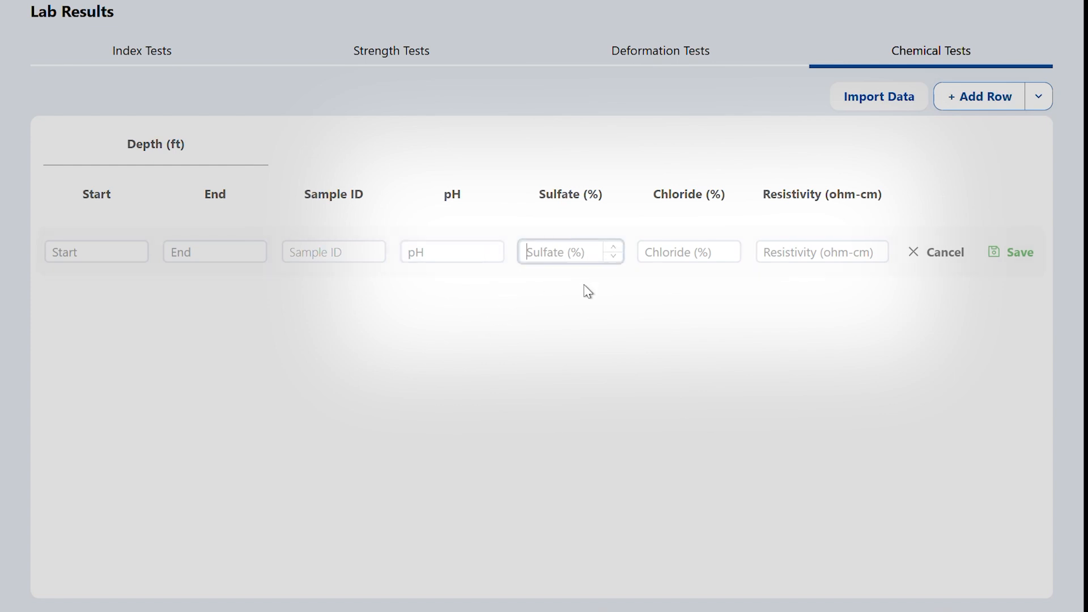
{"action": "left_click", "coordinate": [673, 251]}
{"action": "left_click", "coordinate": [781, 251]}
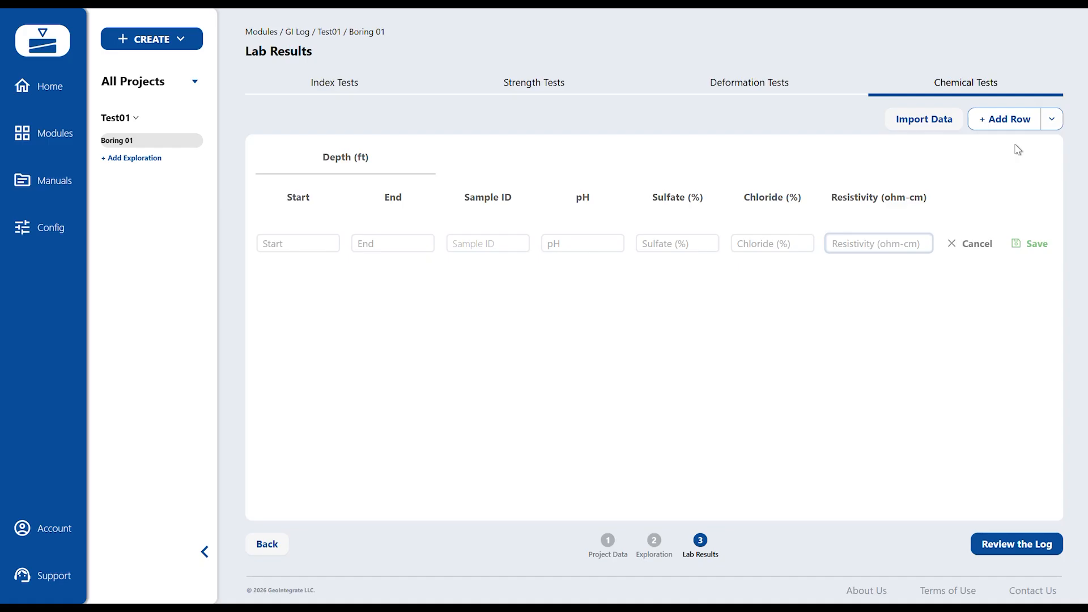
- Open the log review for Boring 01
{"action": "left_click", "coordinate": [1016, 544]}
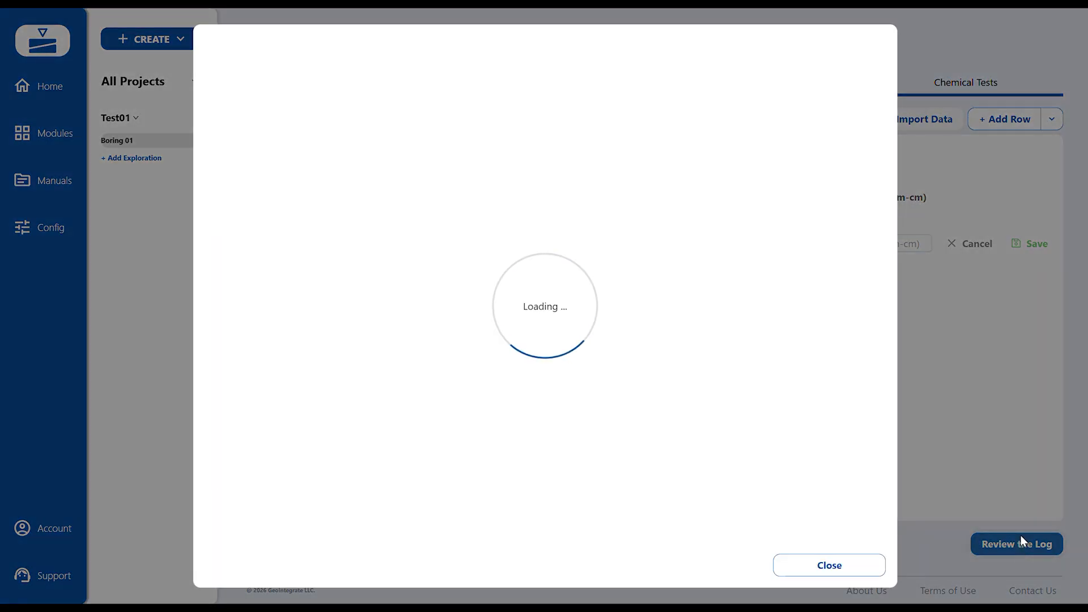